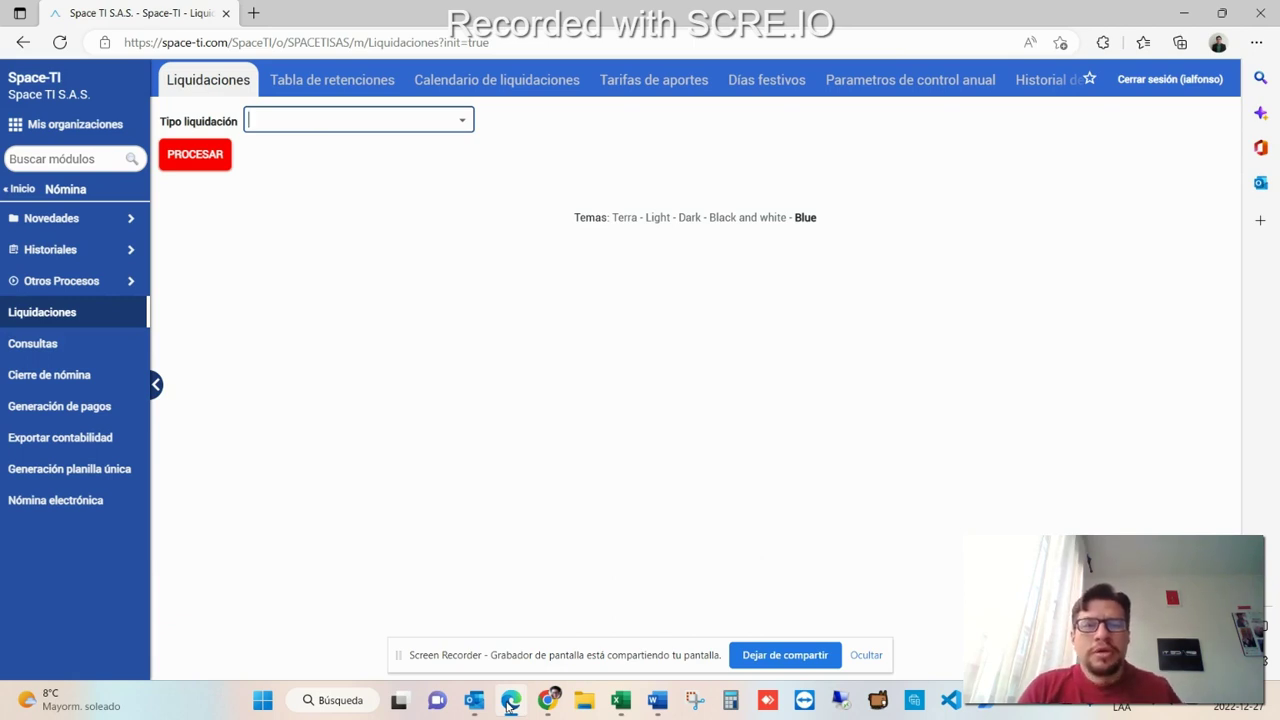
Open the Parametros de control anual record for 2022, capture its form with the Snipping Tool, and return to the browser.
left_click(886, 88)
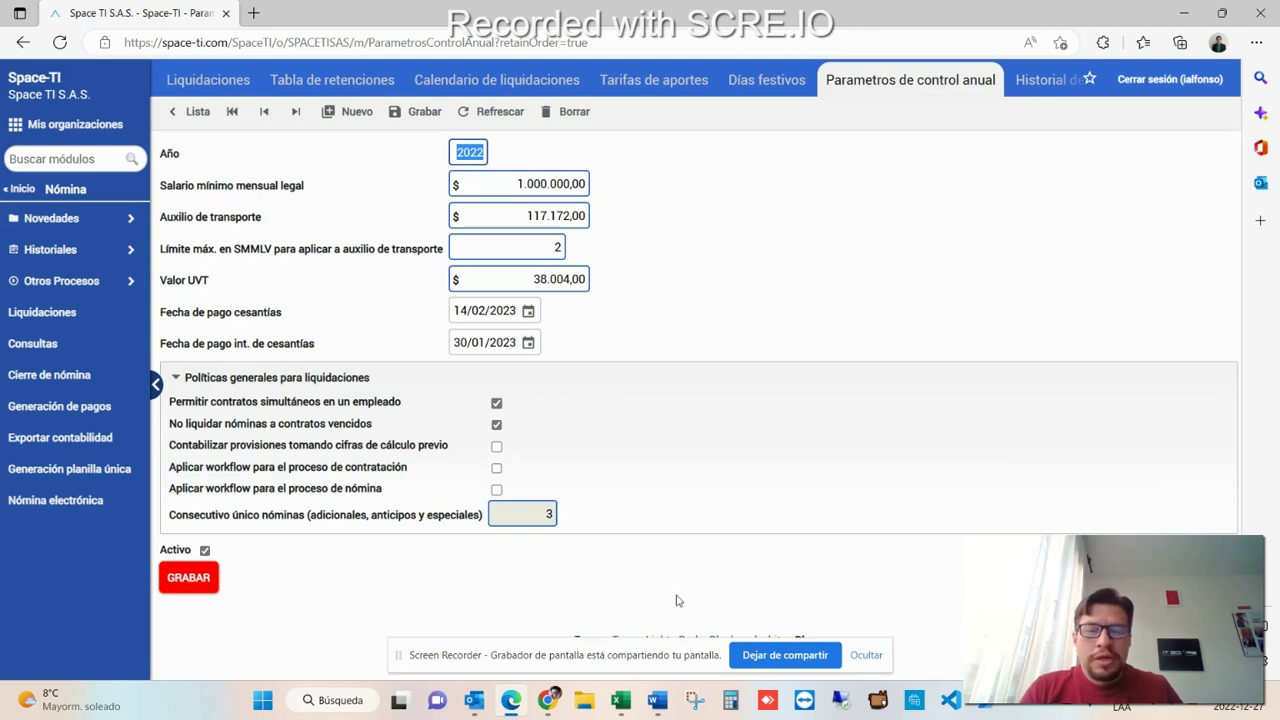
left_click(695, 700)
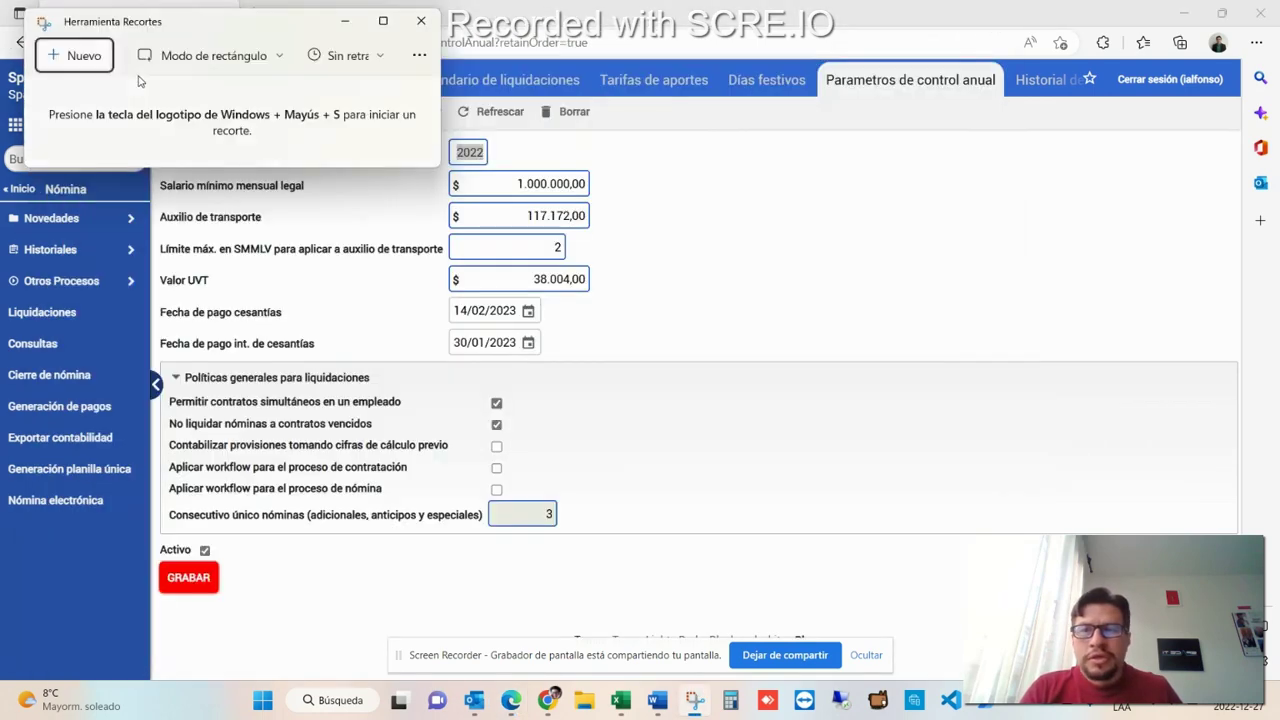
left_click(86, 51)
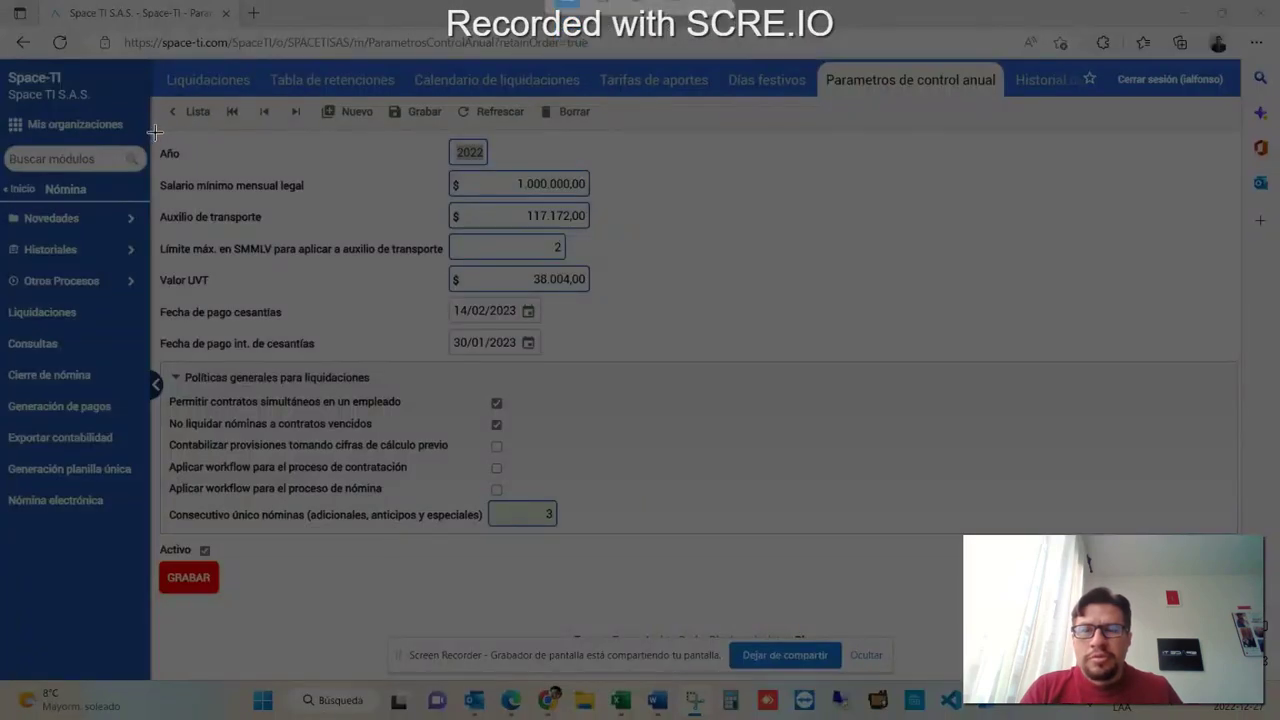
left_click_drag(148, 131, 634, 595)
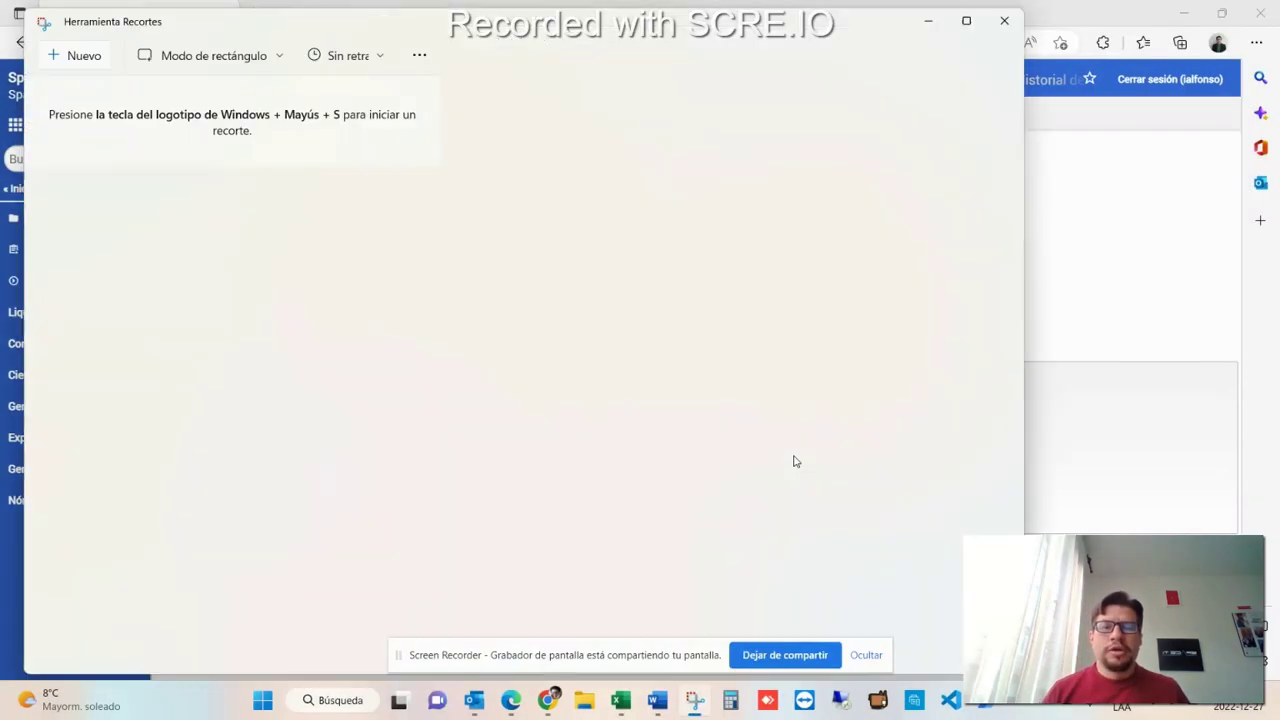
key("alt+Tab")
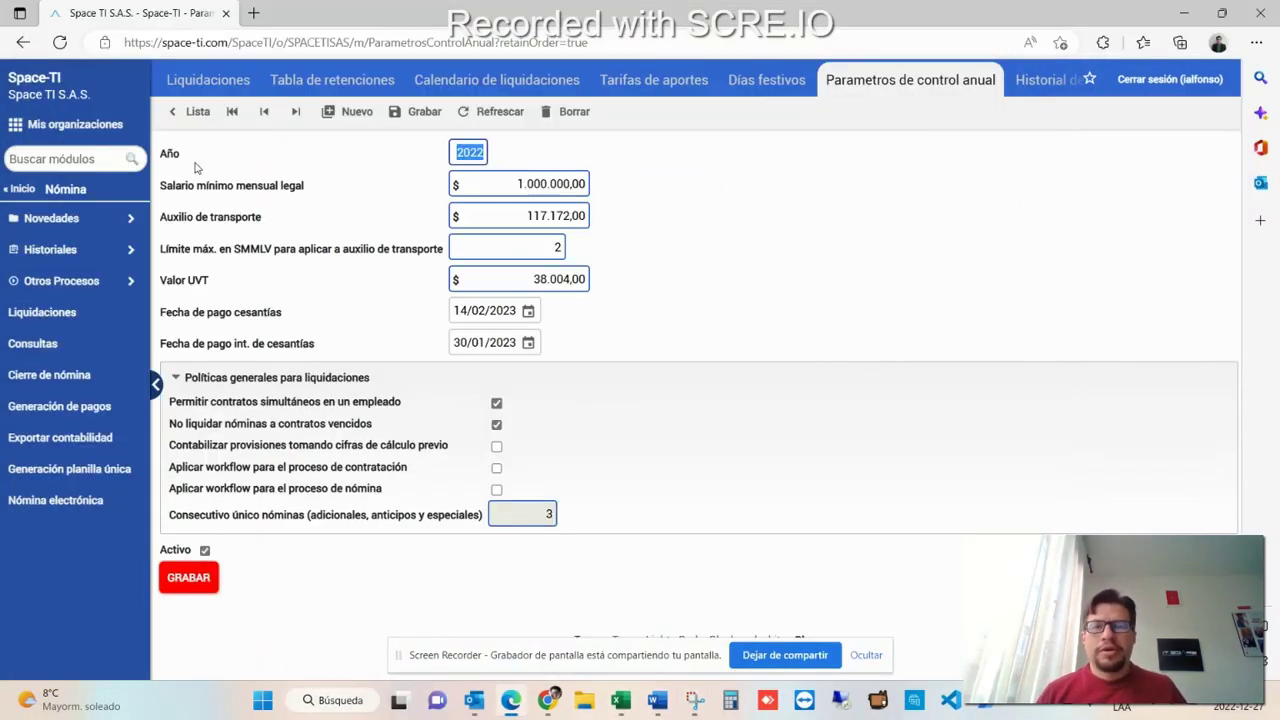
Create a new annual control parameters record and set its Año to 2023.
left_click(191, 122)
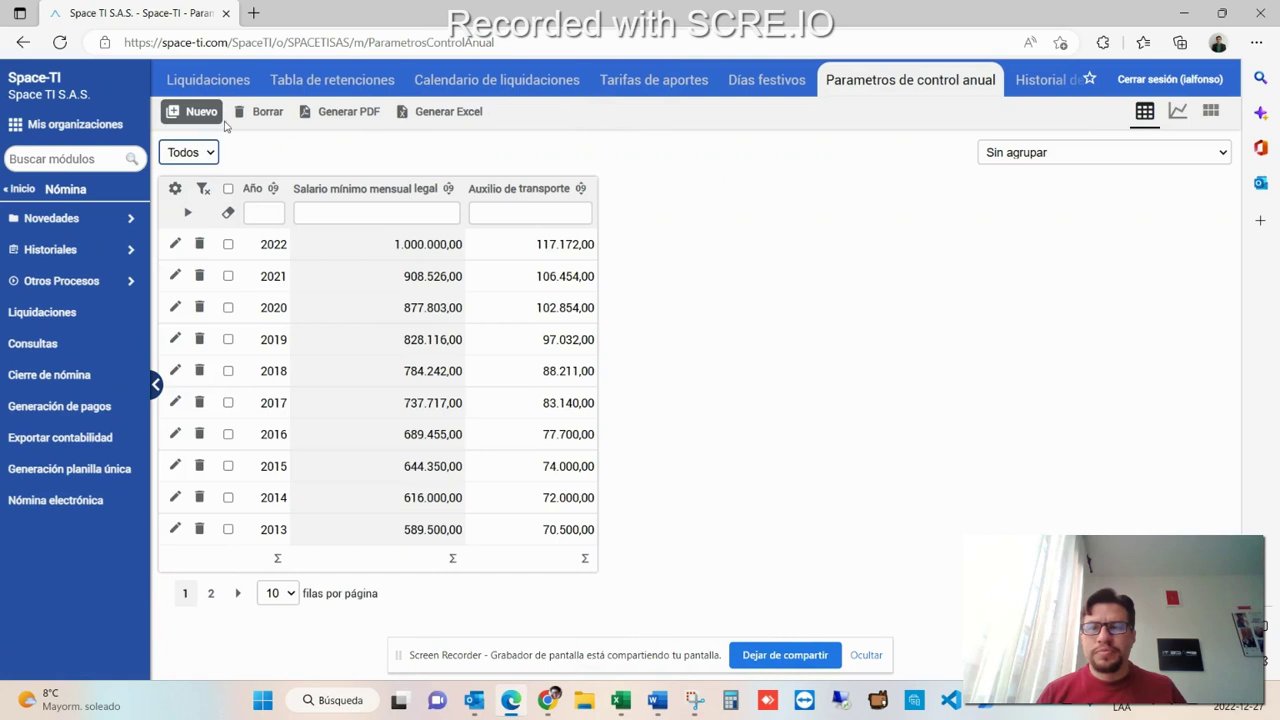
left_click(201, 121)
type("2023")
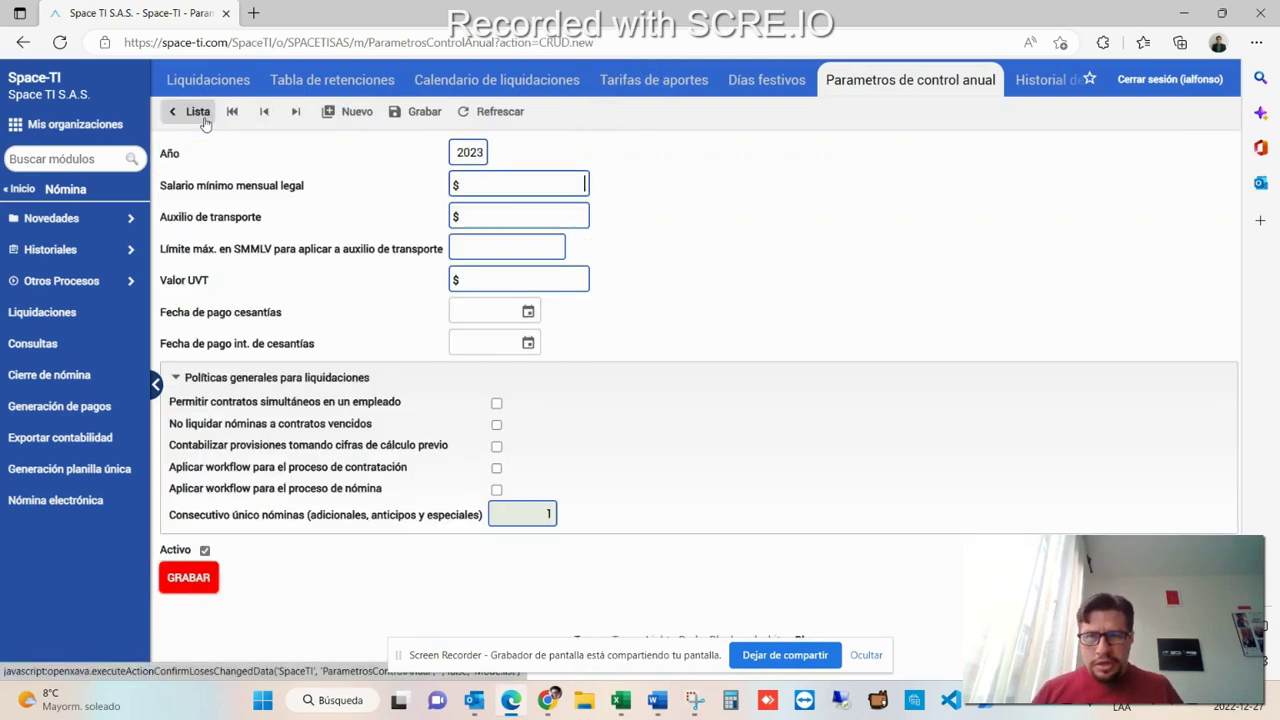
Consult the SPACE - PLANTILLAS workbook in Excel, and in the browser set Salario mínimo mensual legal to 1.160.000.
key("alt+Tab")
key("alt+Tab")
key("alt+Tab")
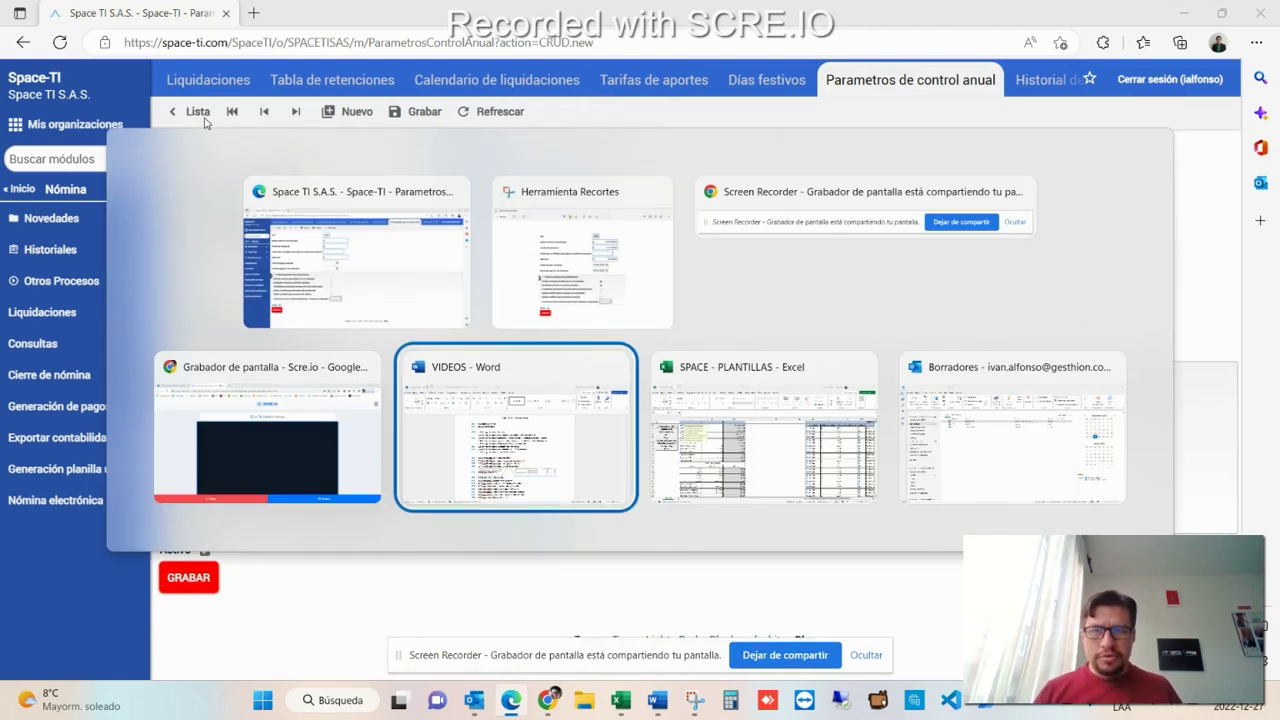
key("alt+Tab")
key("alt+Tab")
key("alt+Tab")
key("alt+Tab")
key("alt+Tab")
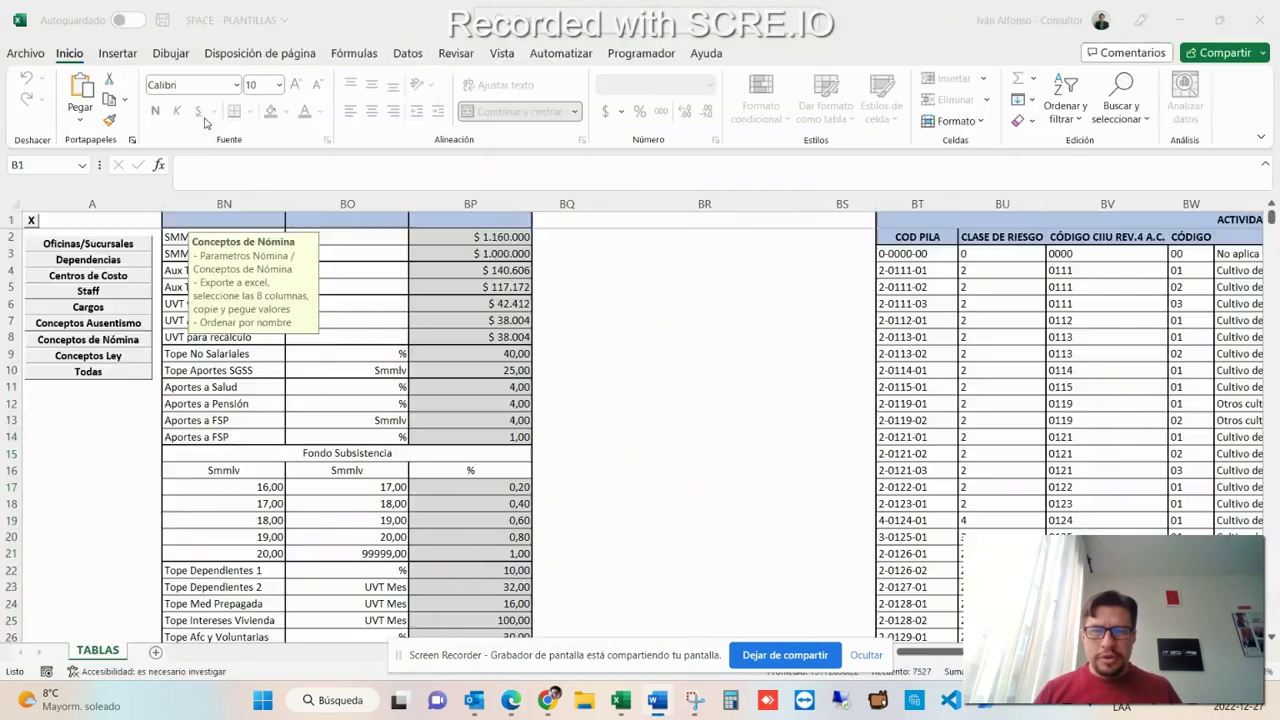
key("alt+Tab")
key("alt+Tab")
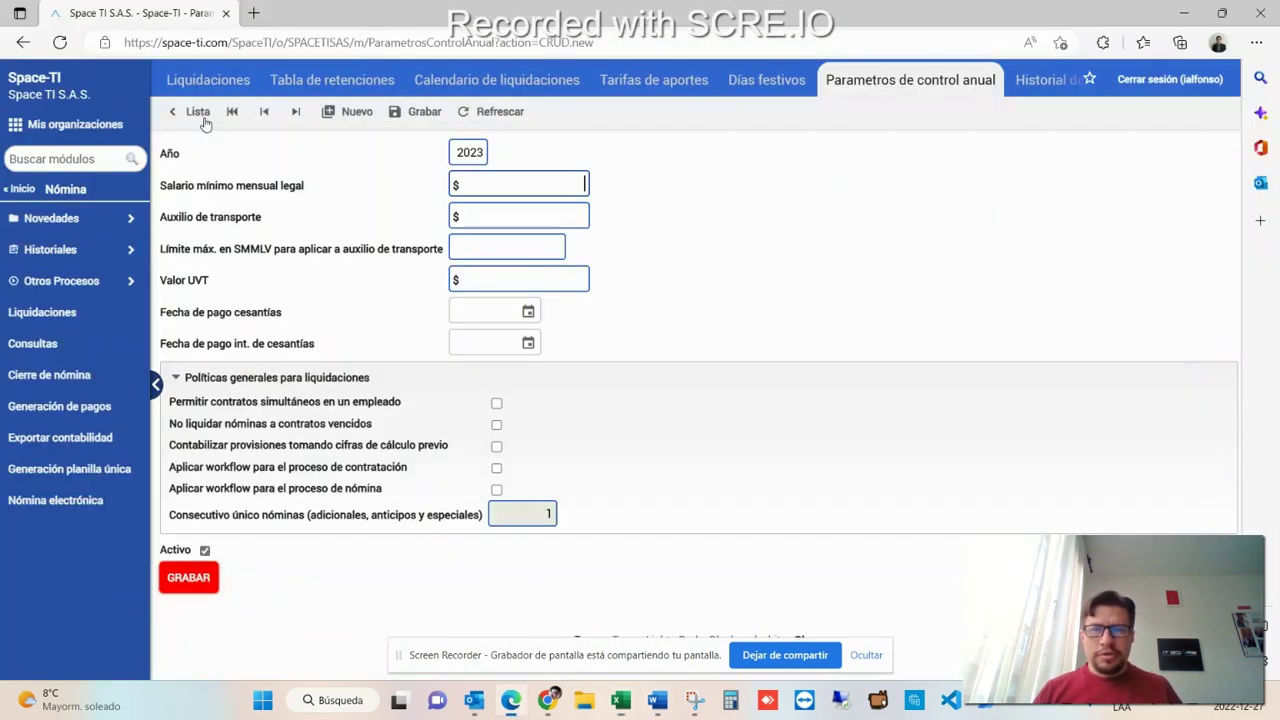
type("1160000")
key("Tab")
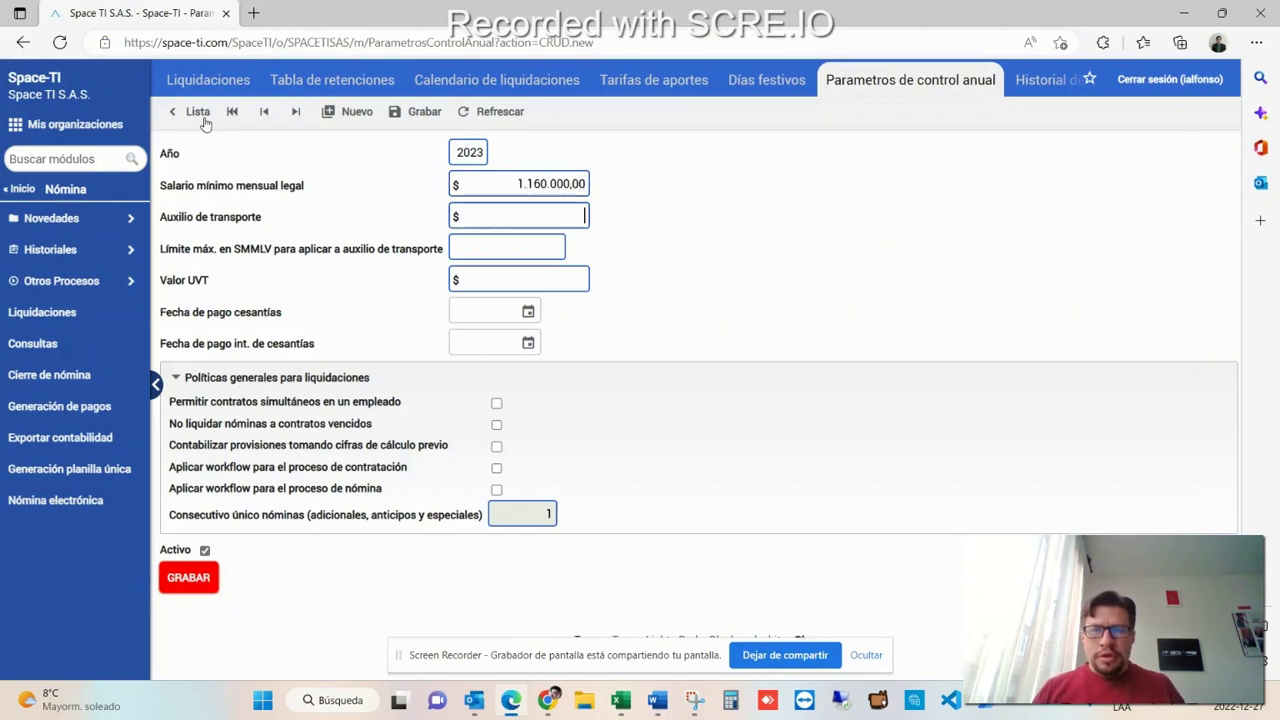
Look up the transport allowance in the Excel workbook and set Auxilio de transporte to 140.606 in the browser form.
key("alt+Tab")
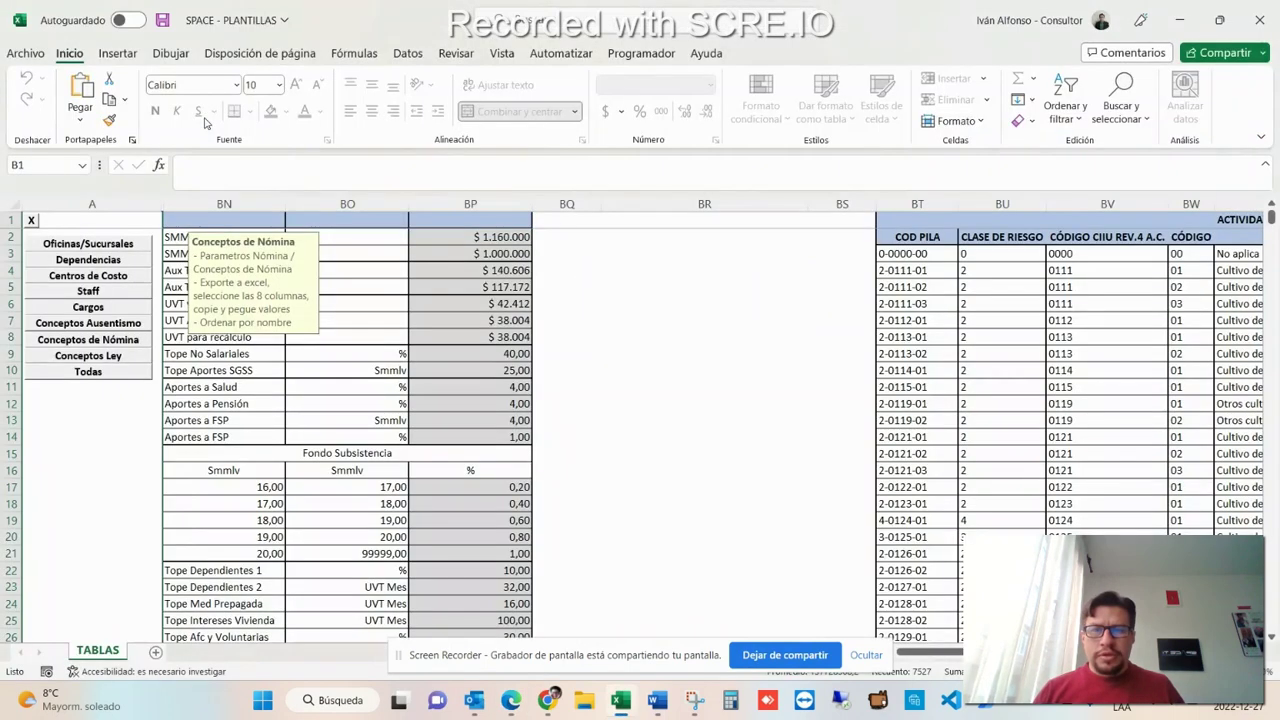
key("alt+Tab")
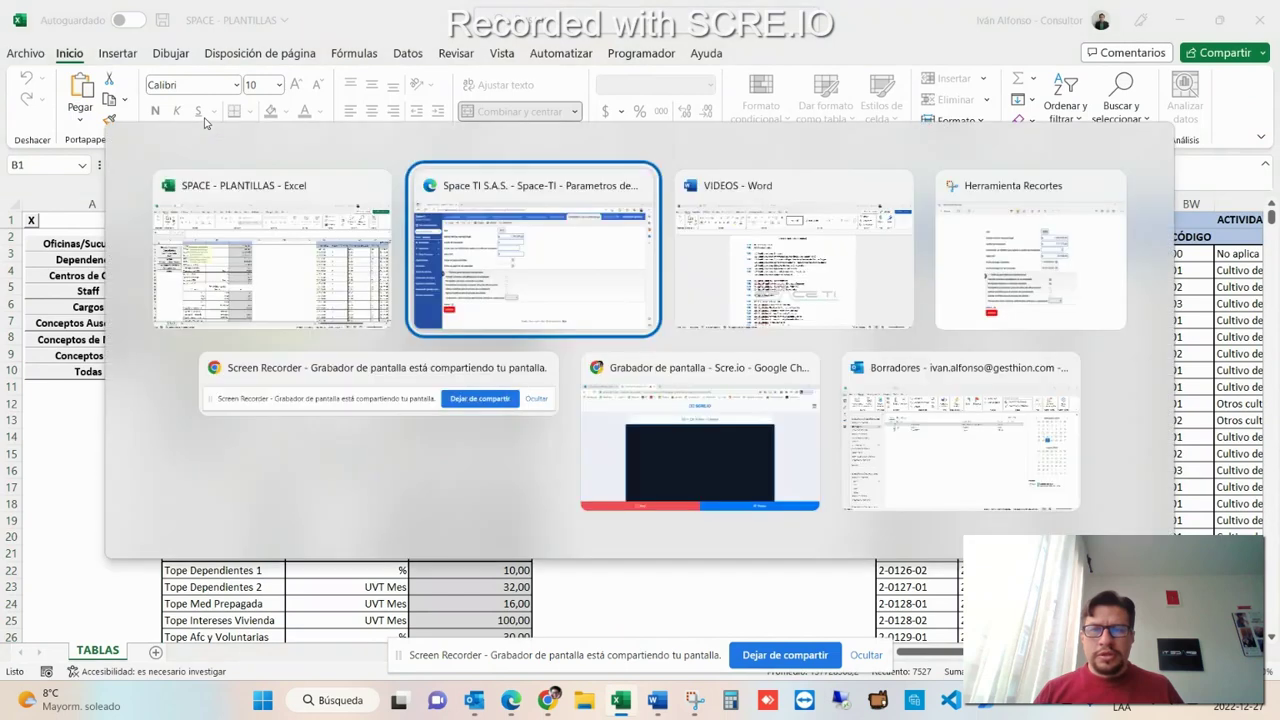
type("140.606")
key("Tab")
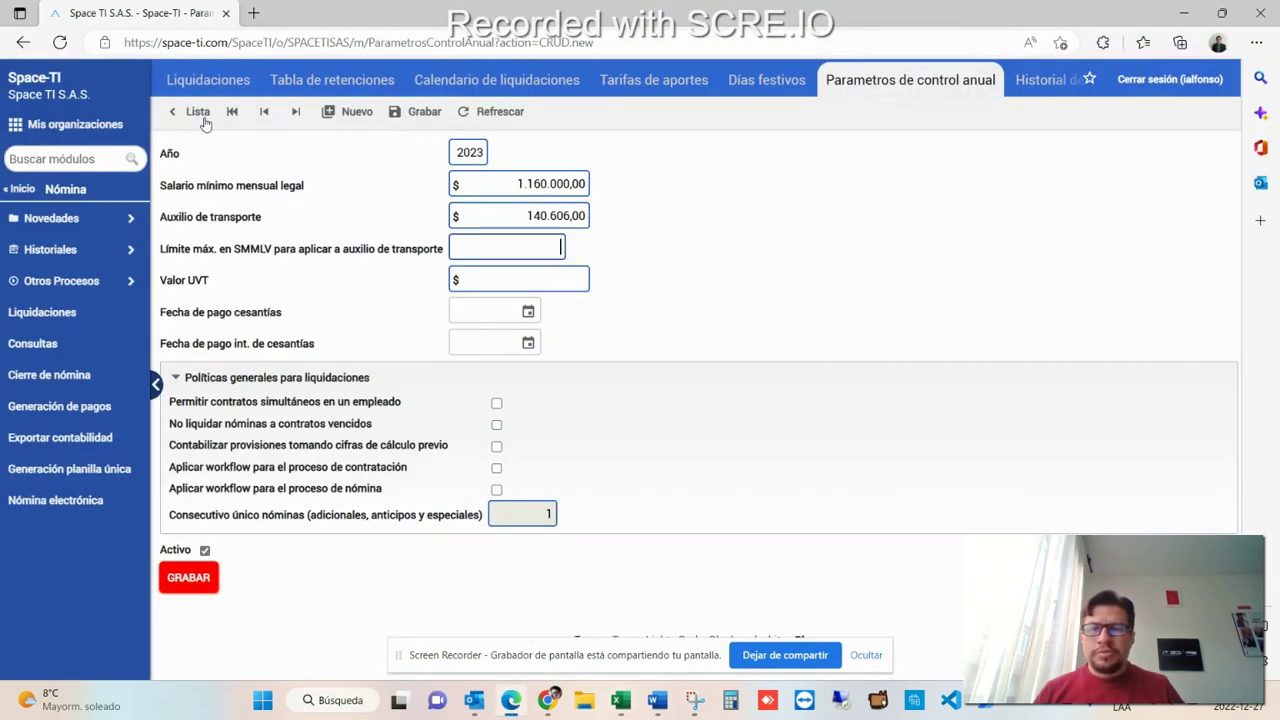
Consult the 2022 capture in the Snipping Tool and set the maximum SMMLV limit for the transport allowance to 2 in the browser form.
key("alt+Tab")
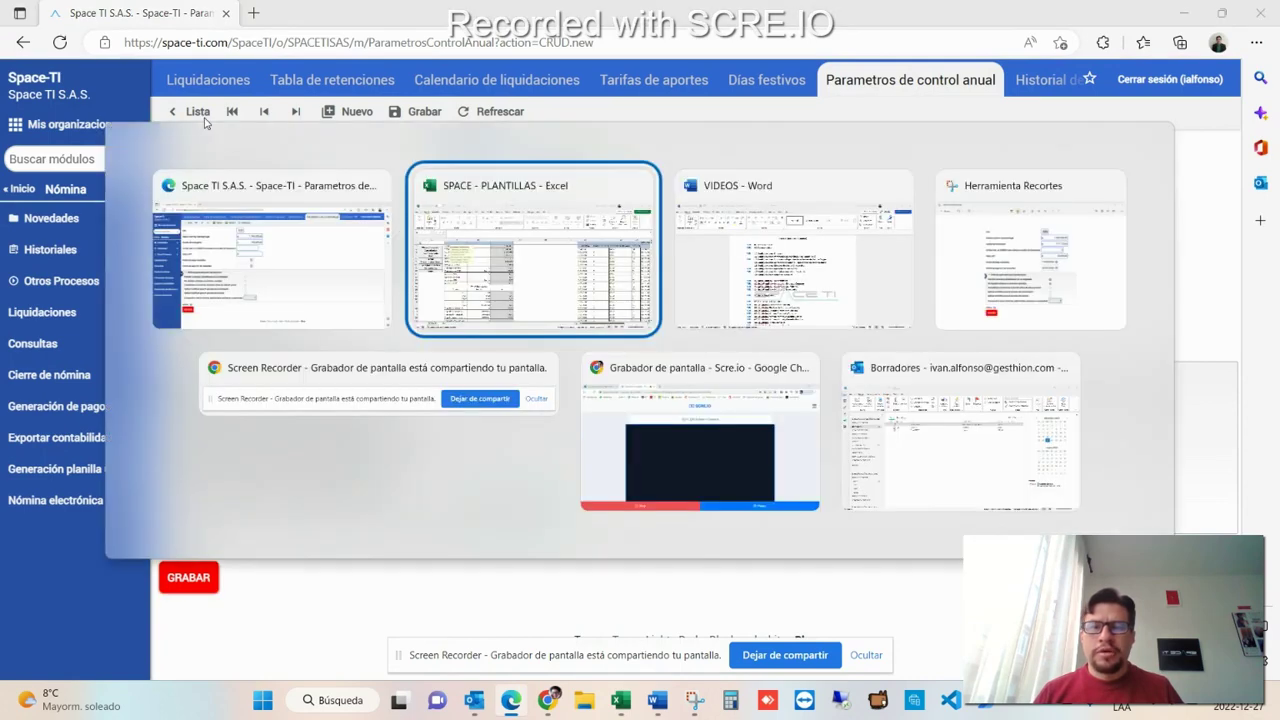
key("alt+Tab")
key("alt+Tab")
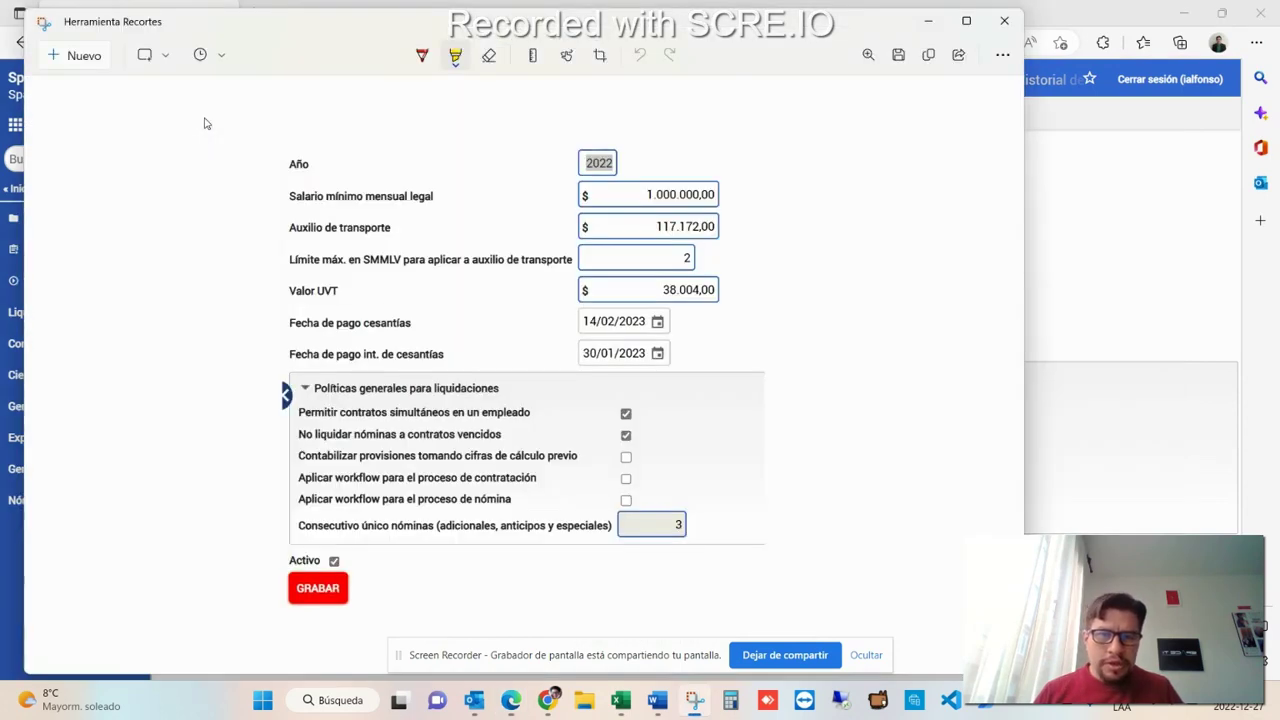
key("alt+Tab")
type("2")
key("Tab")
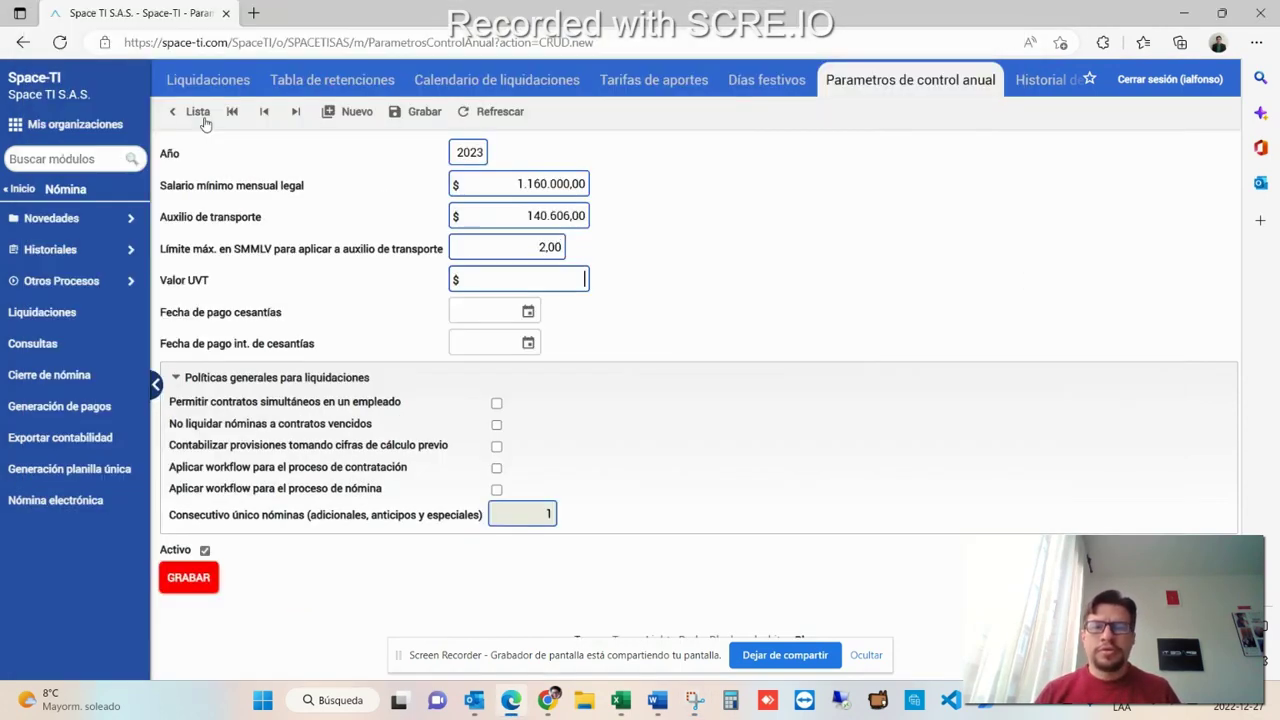
Check the UVT in the Excel workbook and set Valor UVT to 42.412 in the browser form.
key("alt+Tab")
key("alt+Tab")
key("alt+Tab")
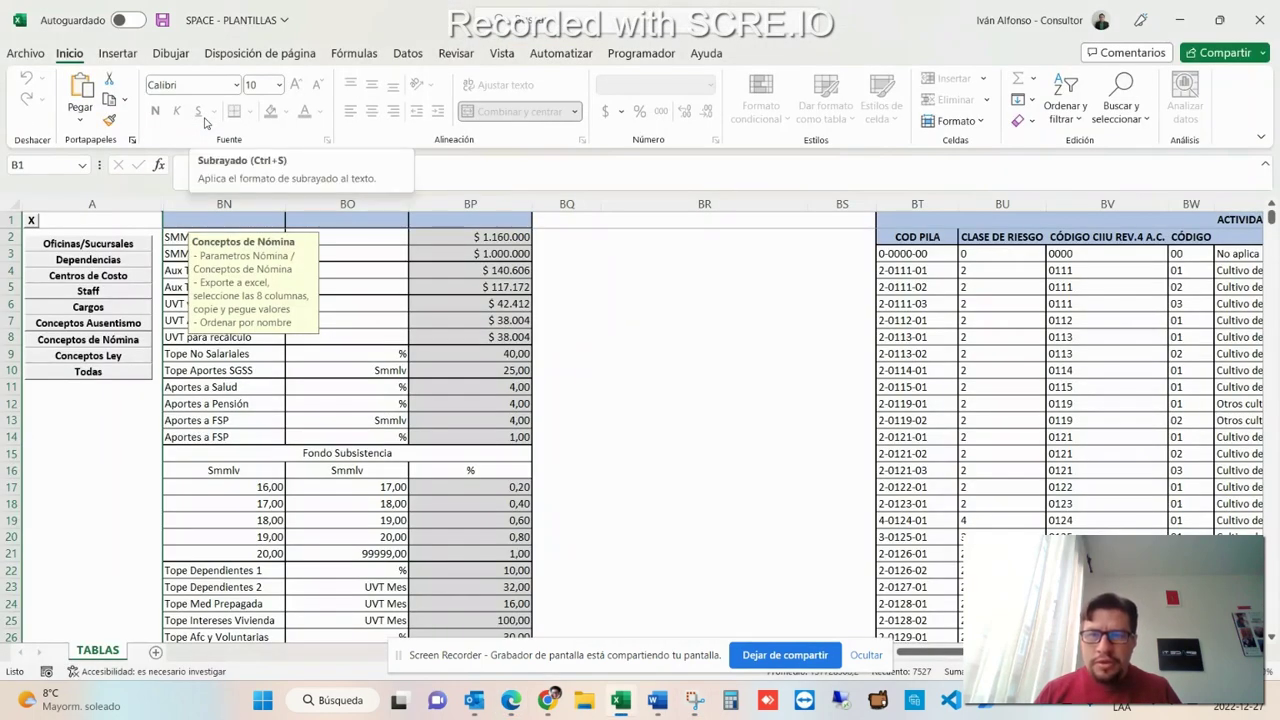
key("alt+Tab")
key("alt+Tab")
type("42")
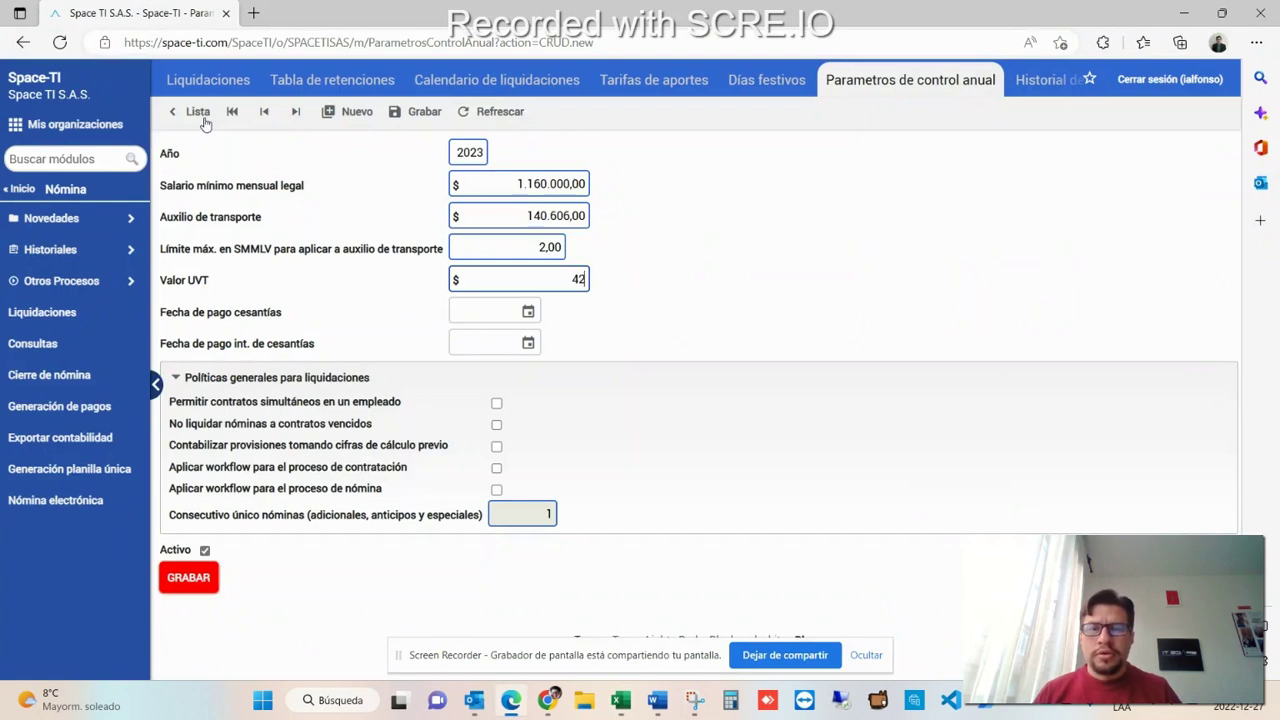
type(".412")
key("Tab")
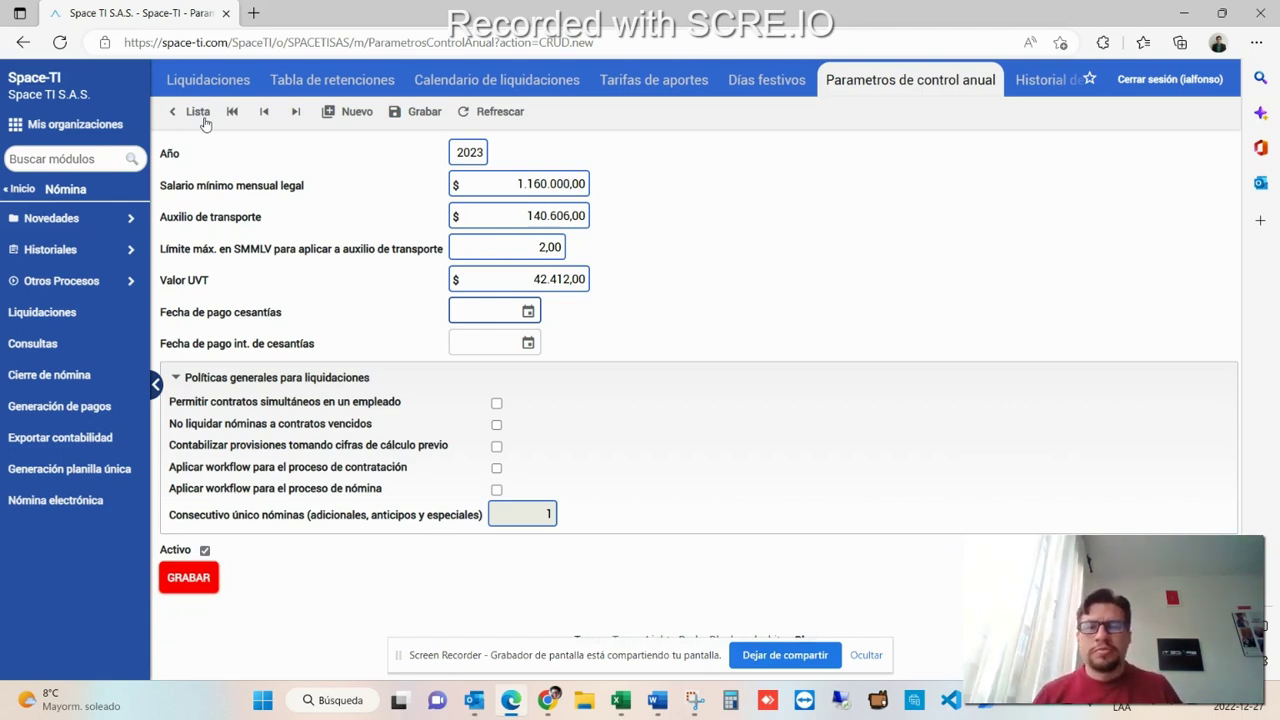
Consult the 2022 capture in the Snipping Tool and set Fecha de pago cesantías to 14/02/2024 in the browser form.
key("alt+Tab")
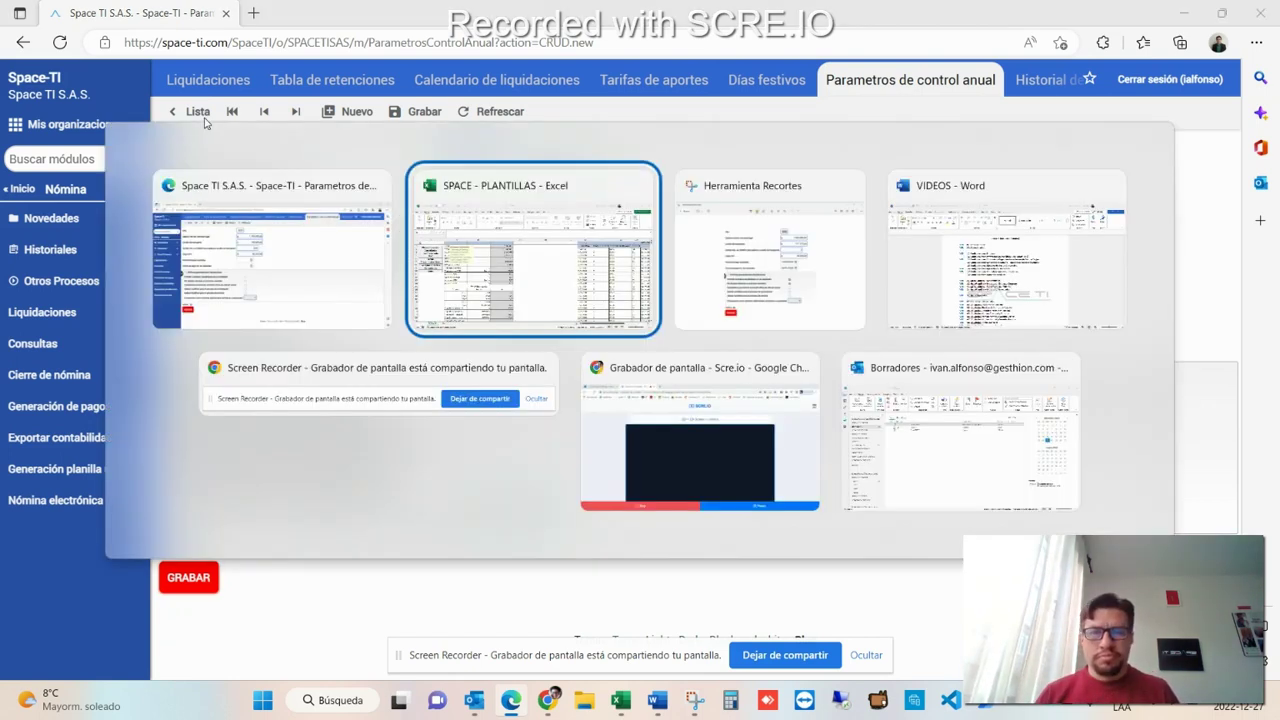
key("Tab")
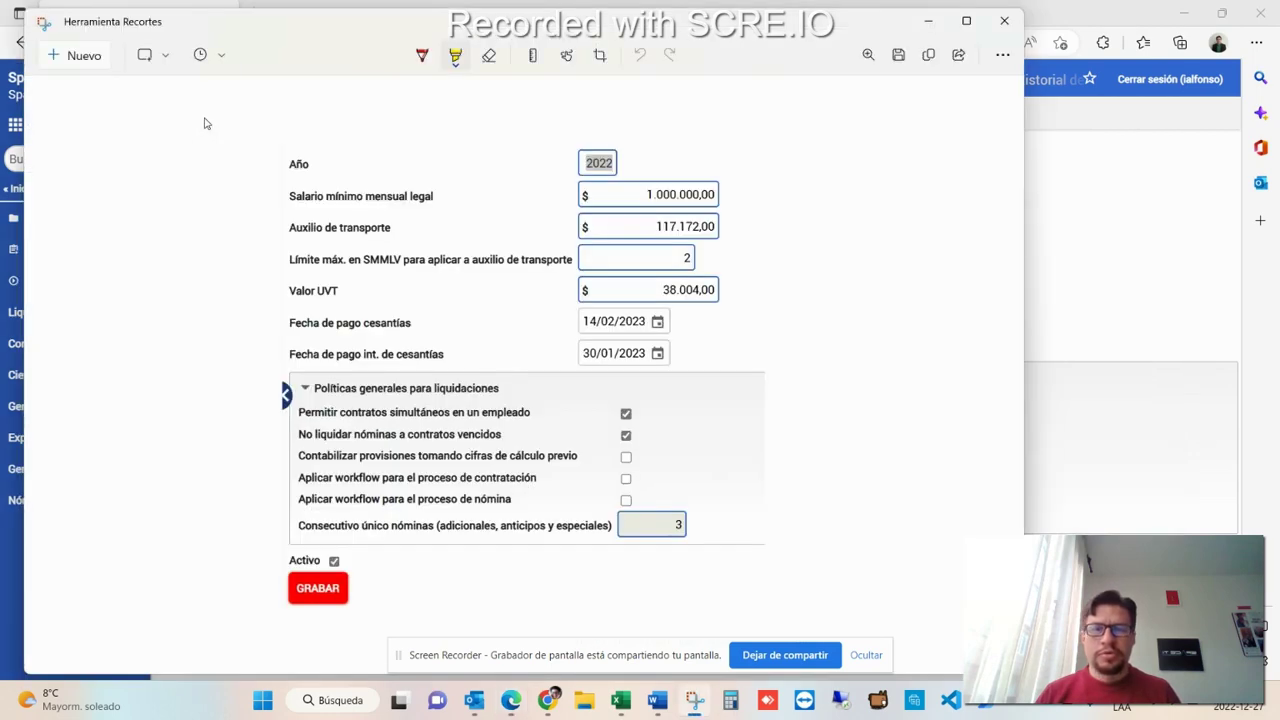
key("alt+Tab")
type("14/02")
key("BackSpace")
key("BackSpace")
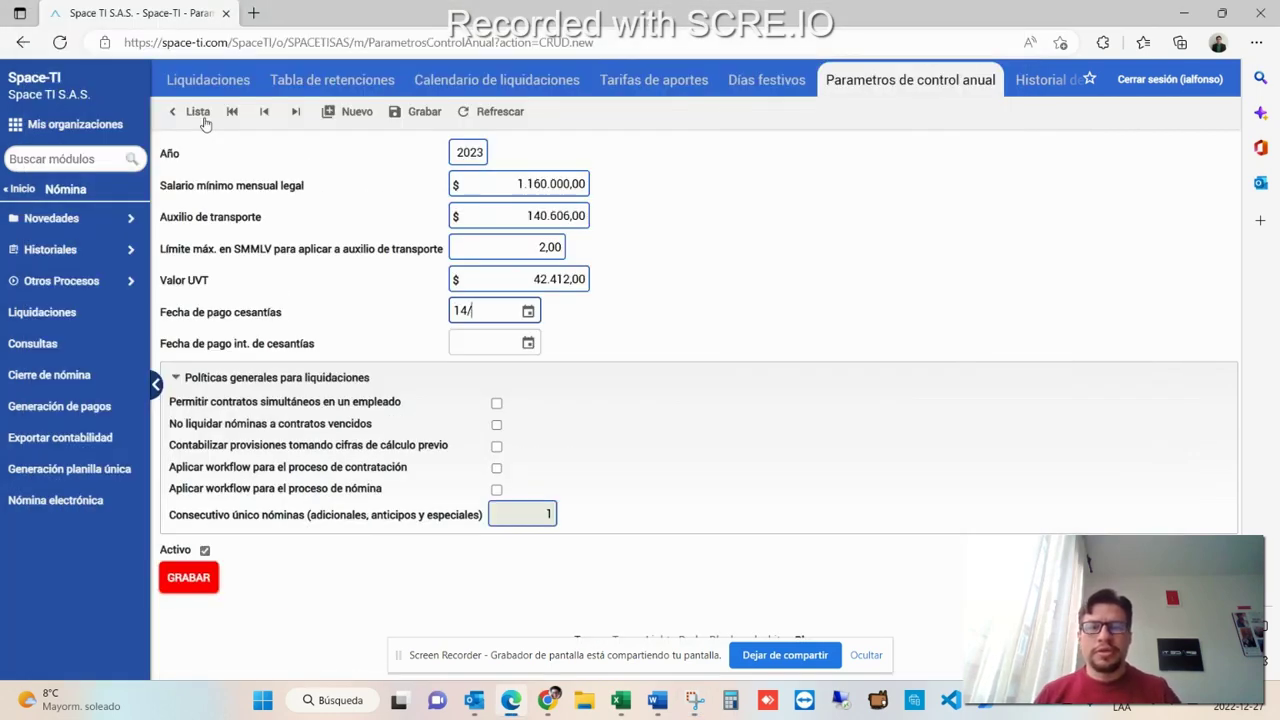
type("02/2024")
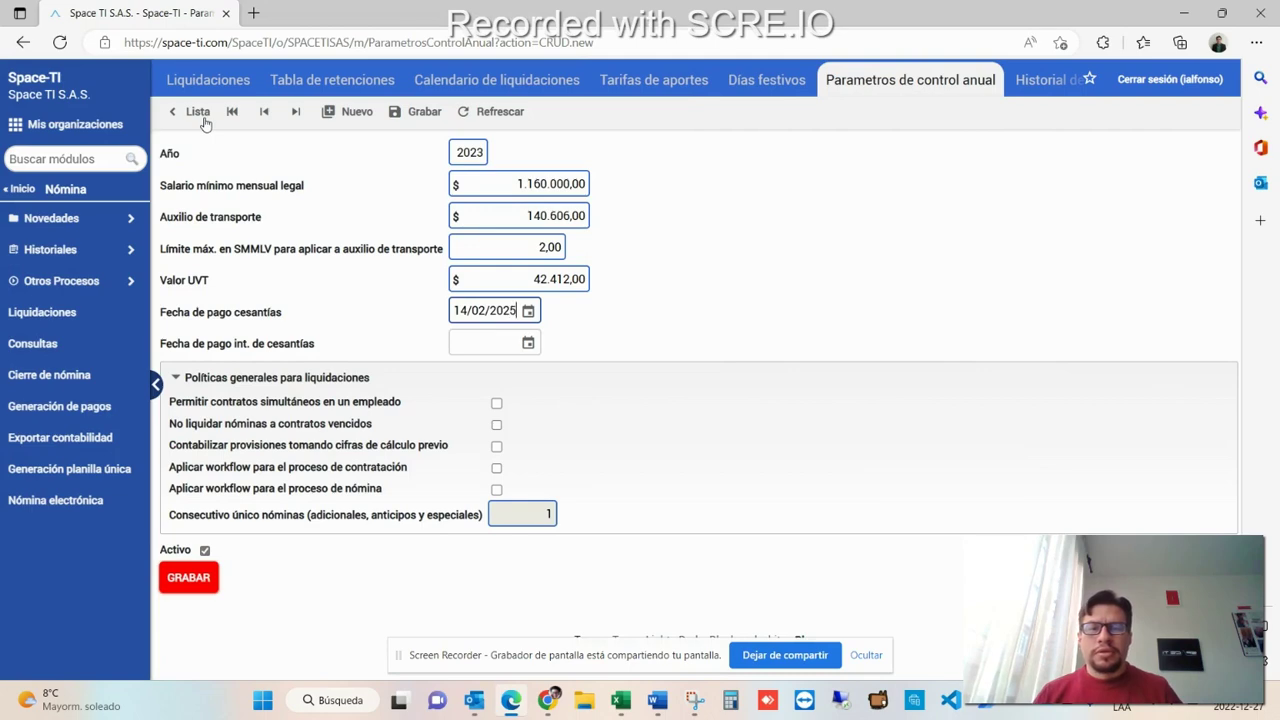
key("Tab")
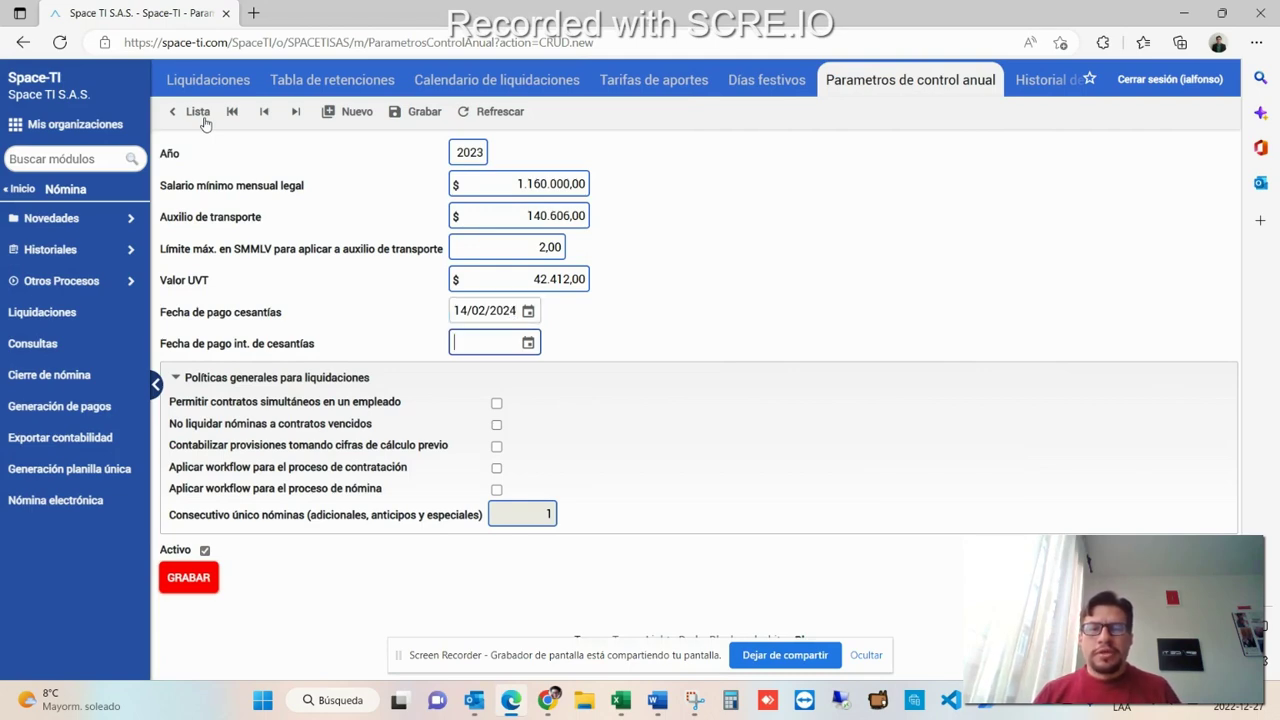
Recheck the 2022 capture and set Fecha de pago int. de cesantías to 30/01/2024.
key("alt+Tab")
key("alt+Tab")
type("30/01/2024")
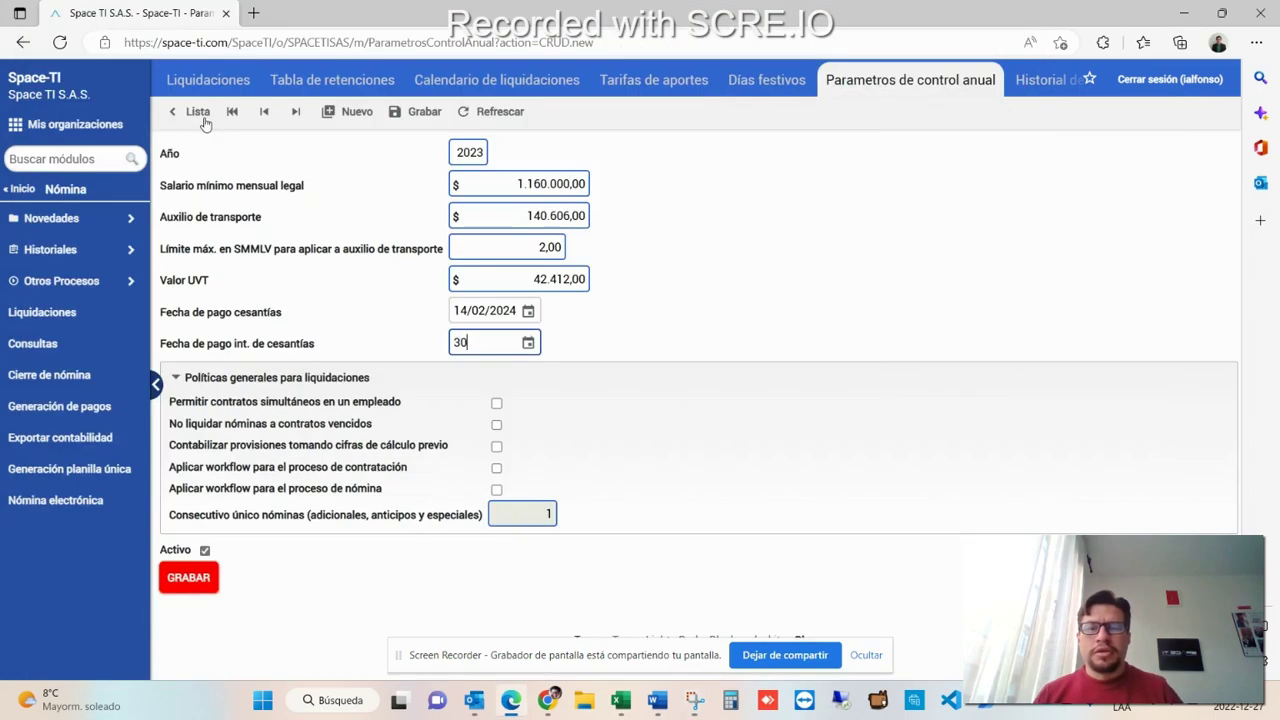
key("Tab")
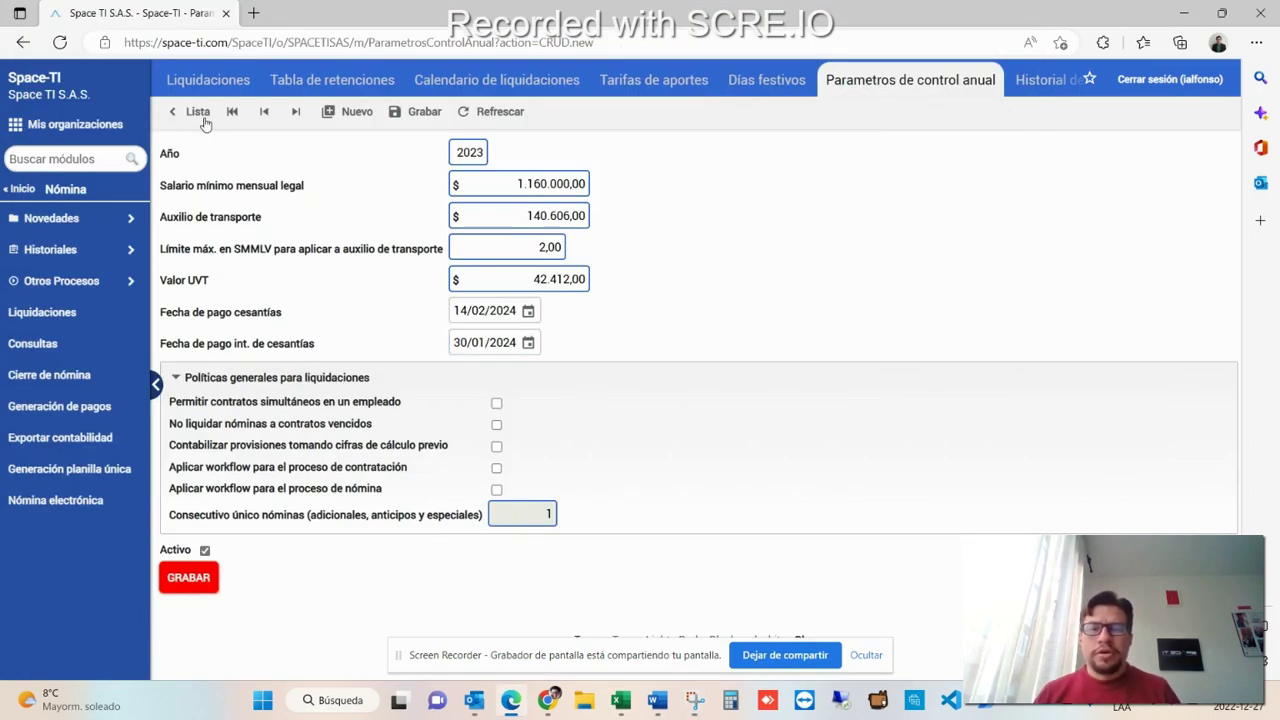
Enable Permitir contratos simultáneos en un empleado and No liquidar nóminas a contratos vencidos as in the 2022 capture, and save the 2023 record.
key("alt+Tab")
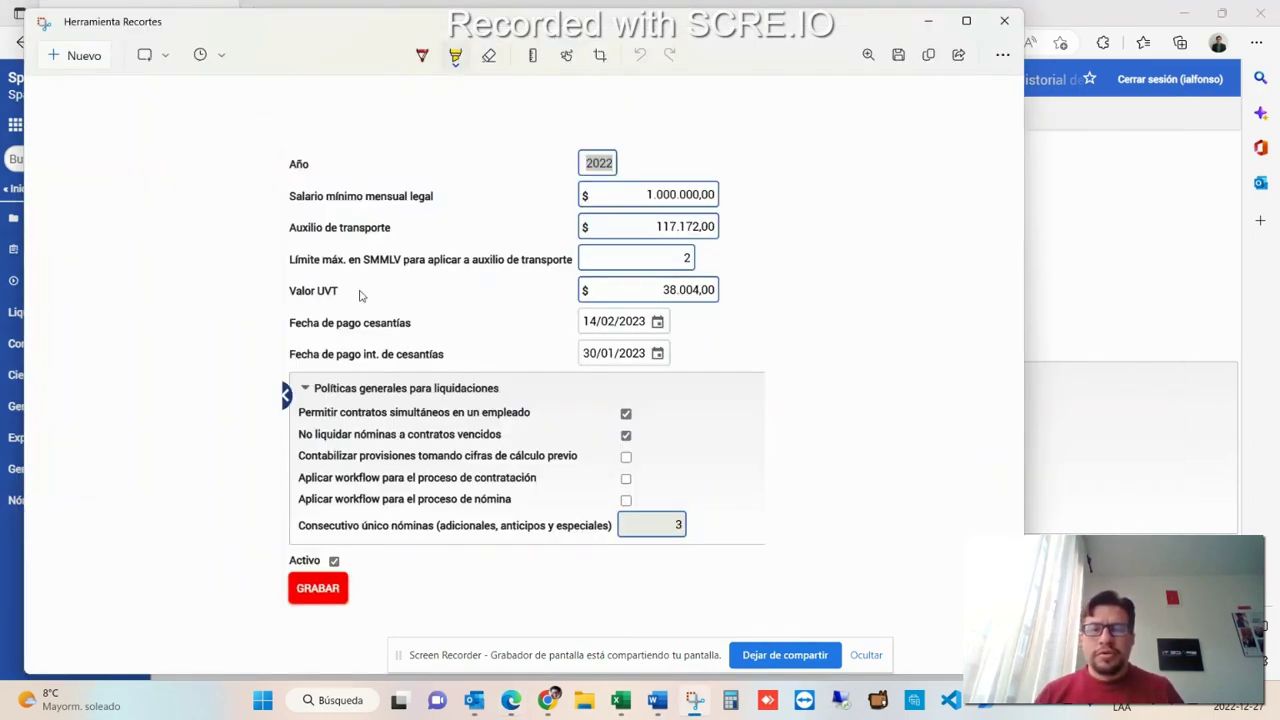
key("alt+Tab")
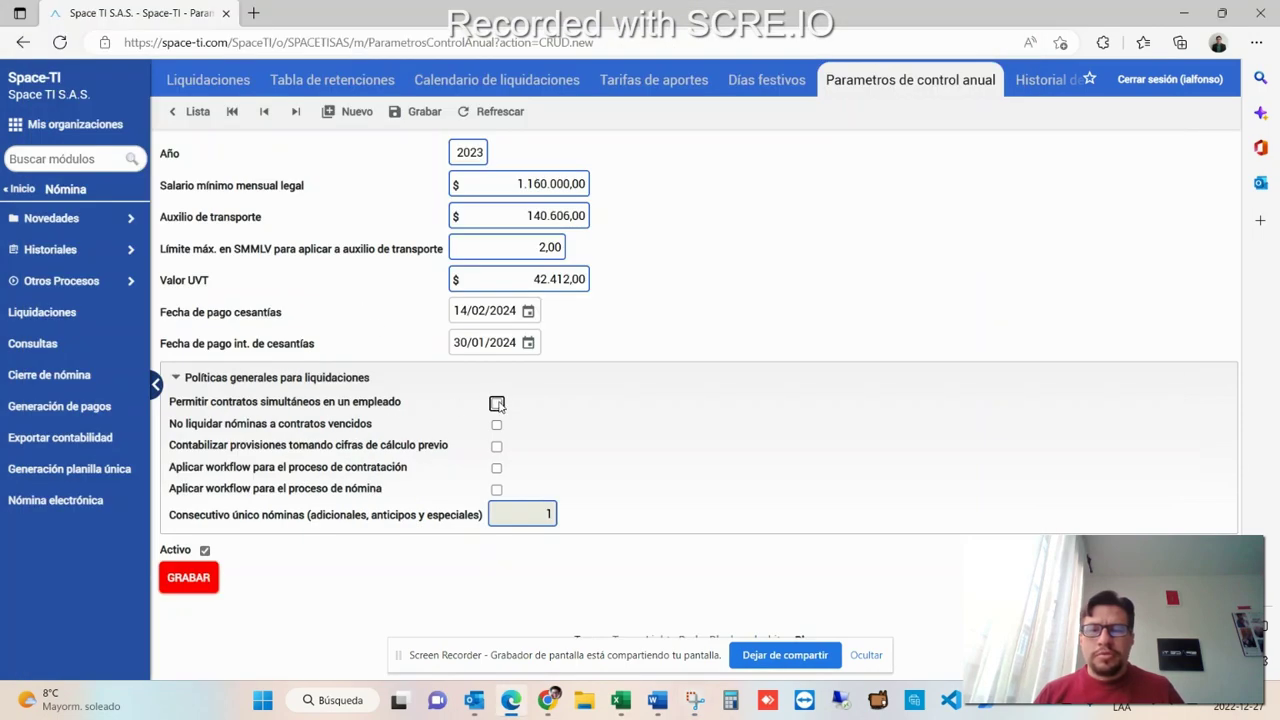
left_click(496, 403)
left_click(496, 426)
key("alt+Tab")
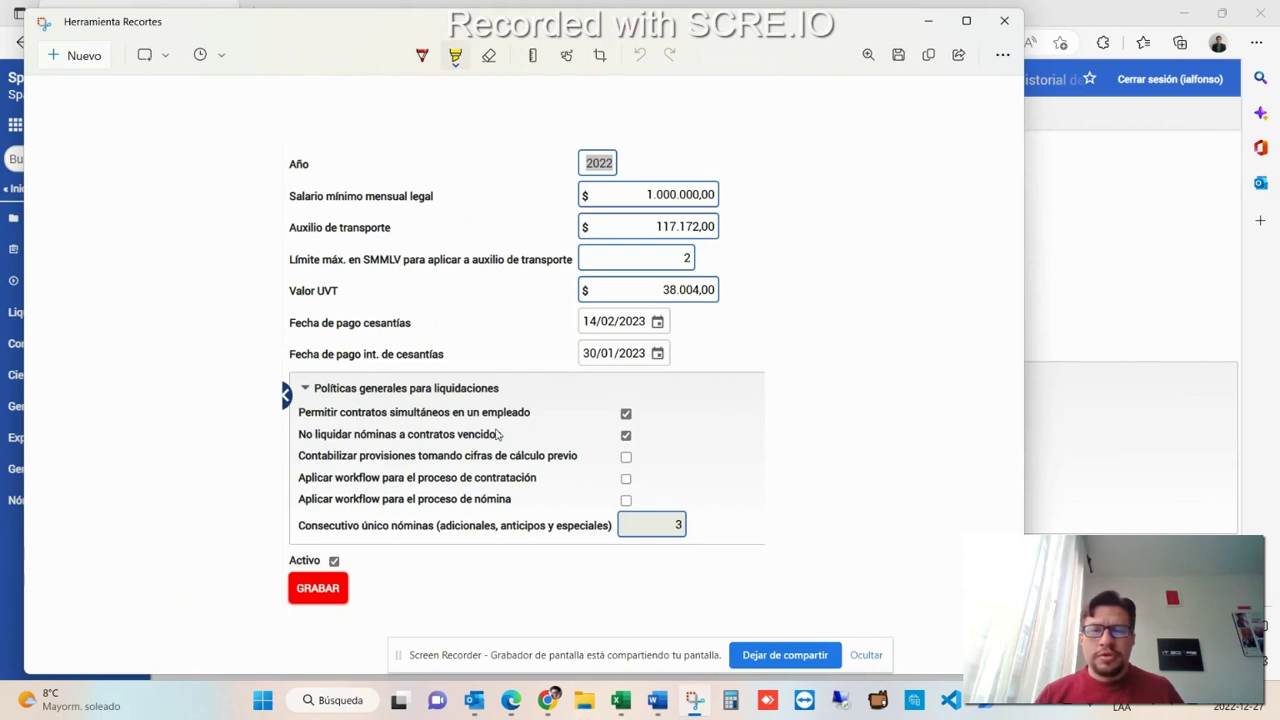
key("alt+Tab")
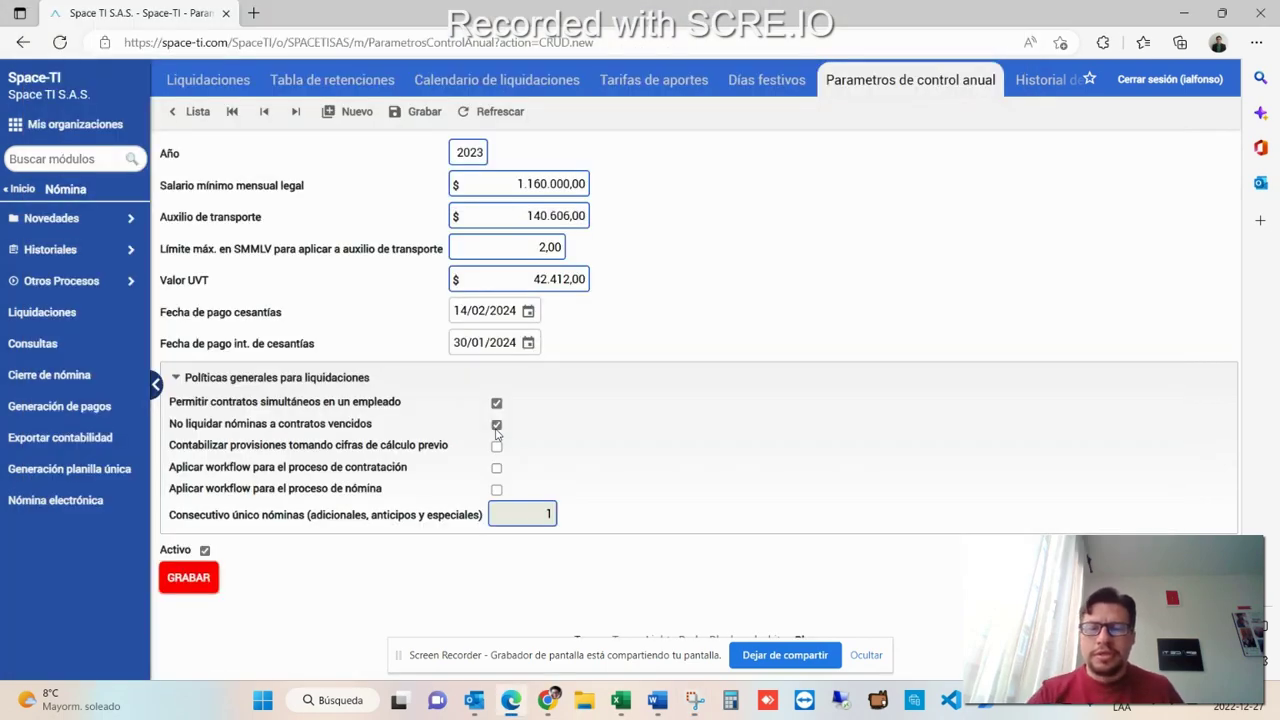
left_click(189, 580)
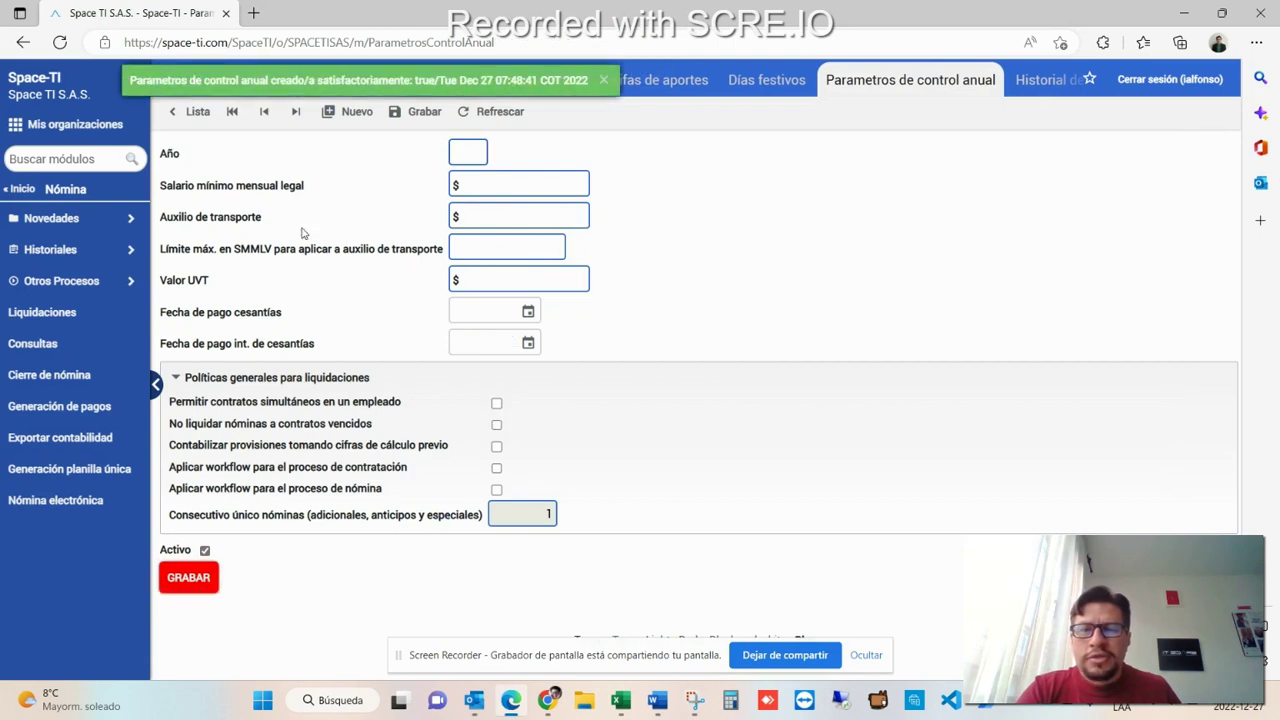
left_click(200, 118)
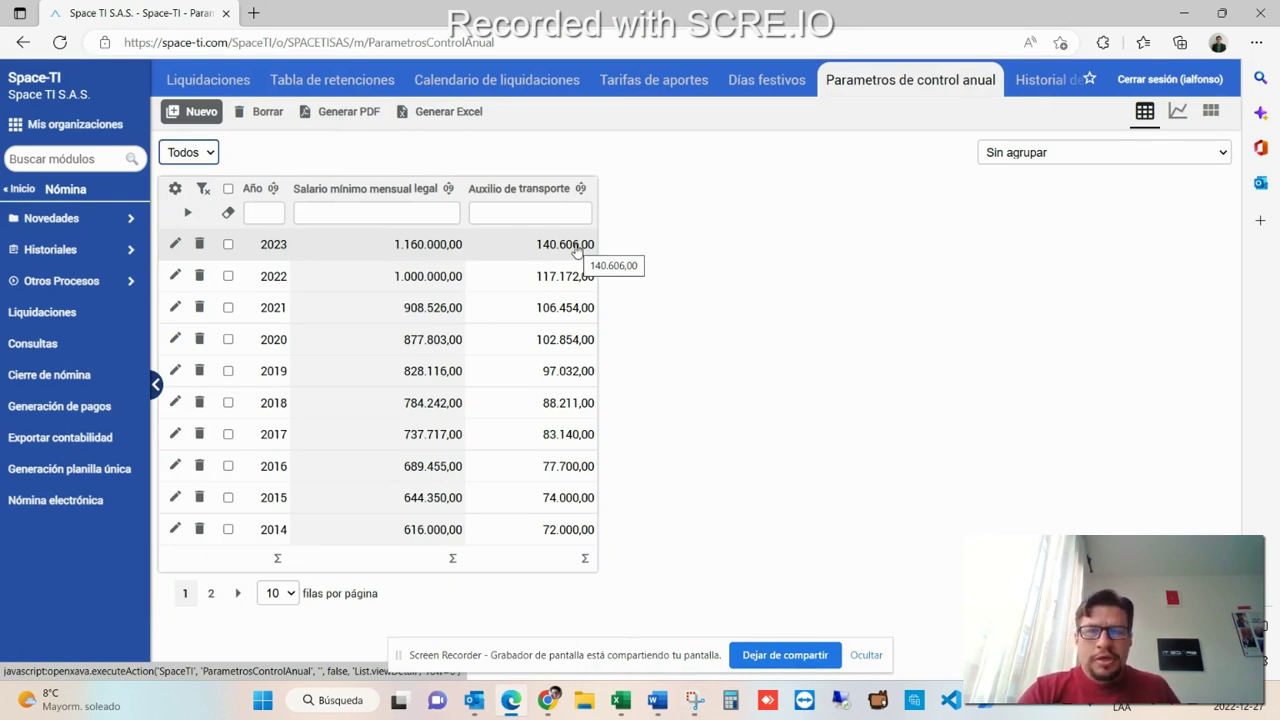
Review the 2023 holidays in Días festivos, view the blank form for a new holiday, and return to the list.
left_click(785, 88)
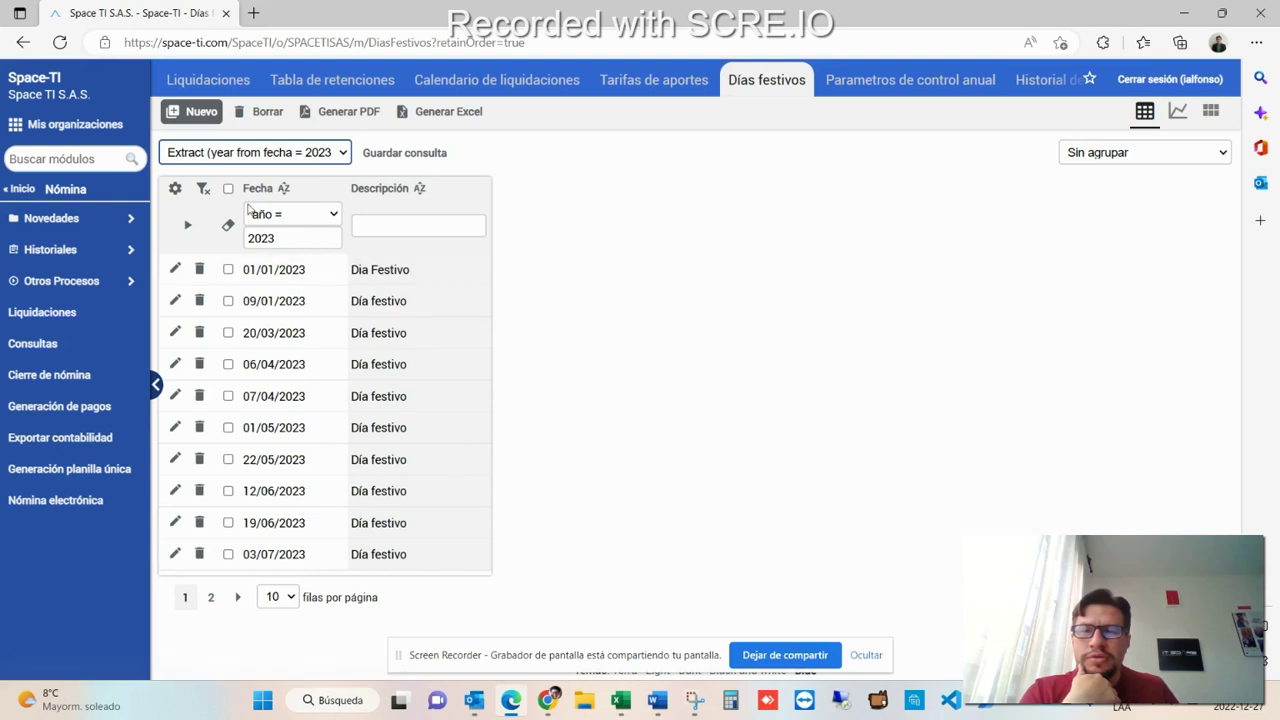
left_click(193, 111)
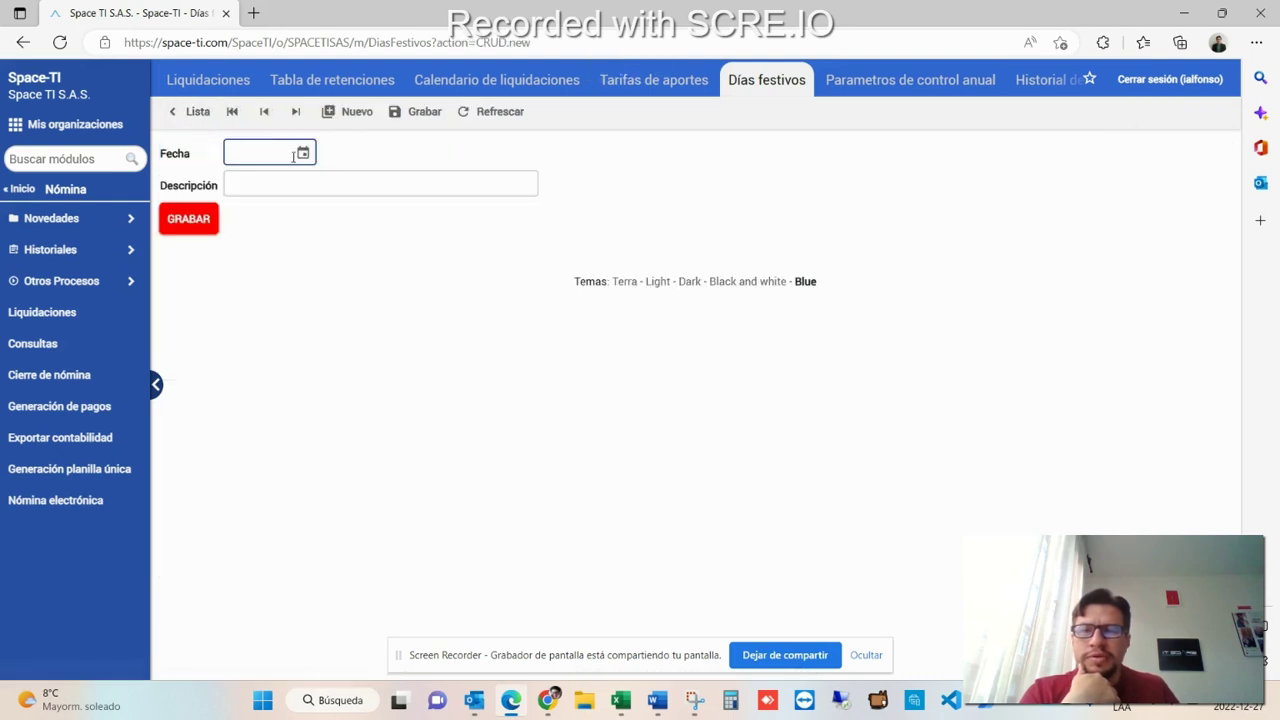
left_click(261, 182)
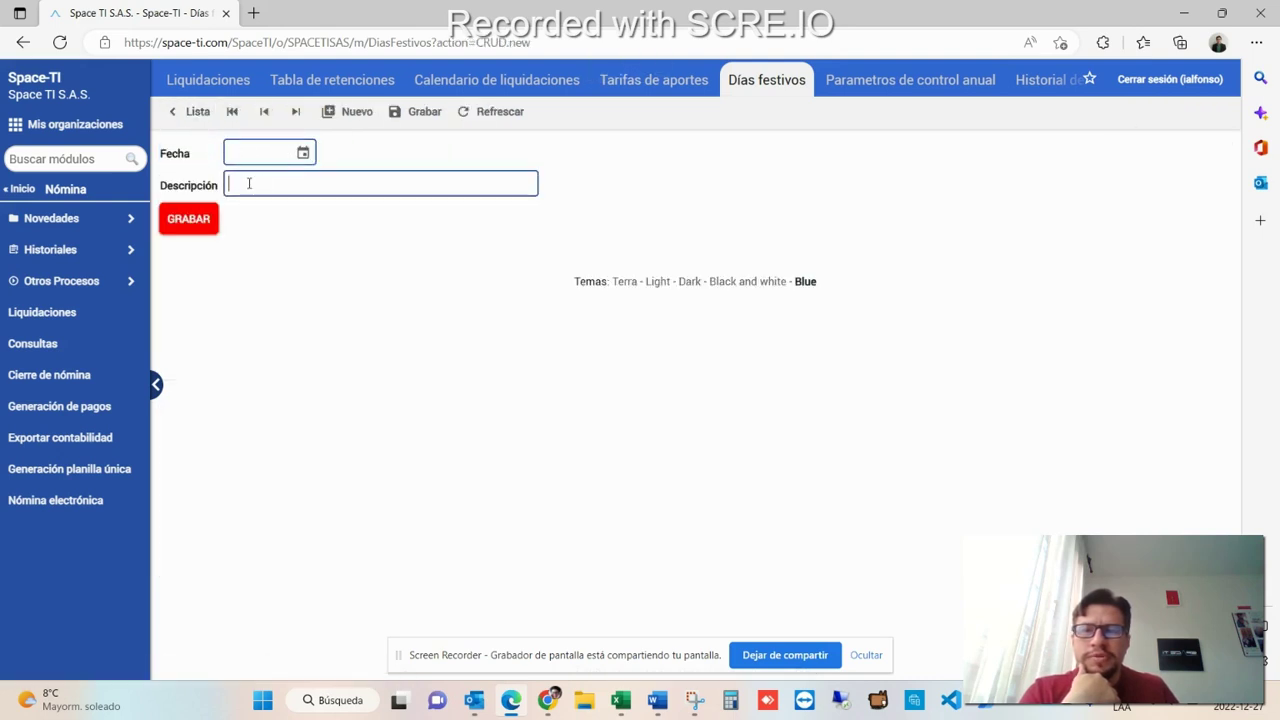
left_click(194, 120)
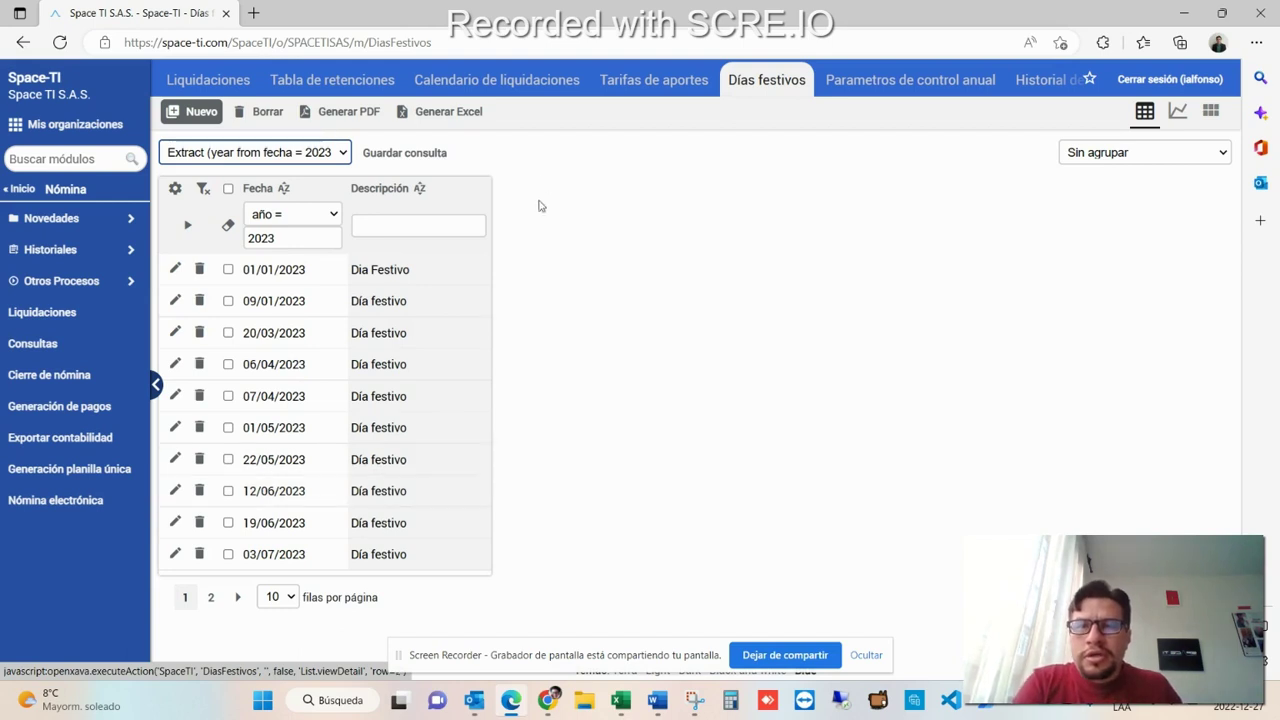
Filter Calendario de liquidaciones to year 2023 and a settlement frequency containing "quincen".
left_click(460, 80)
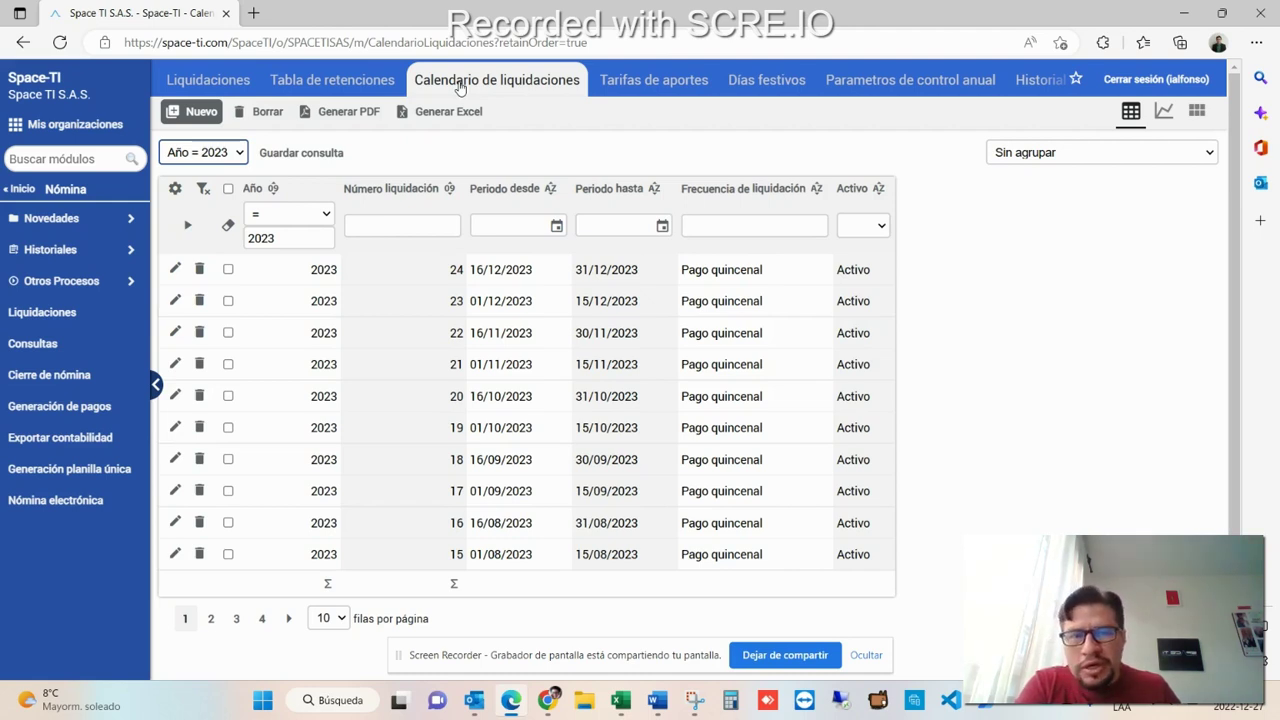
left_click_drag(286, 238, 188, 237)
type("2023")
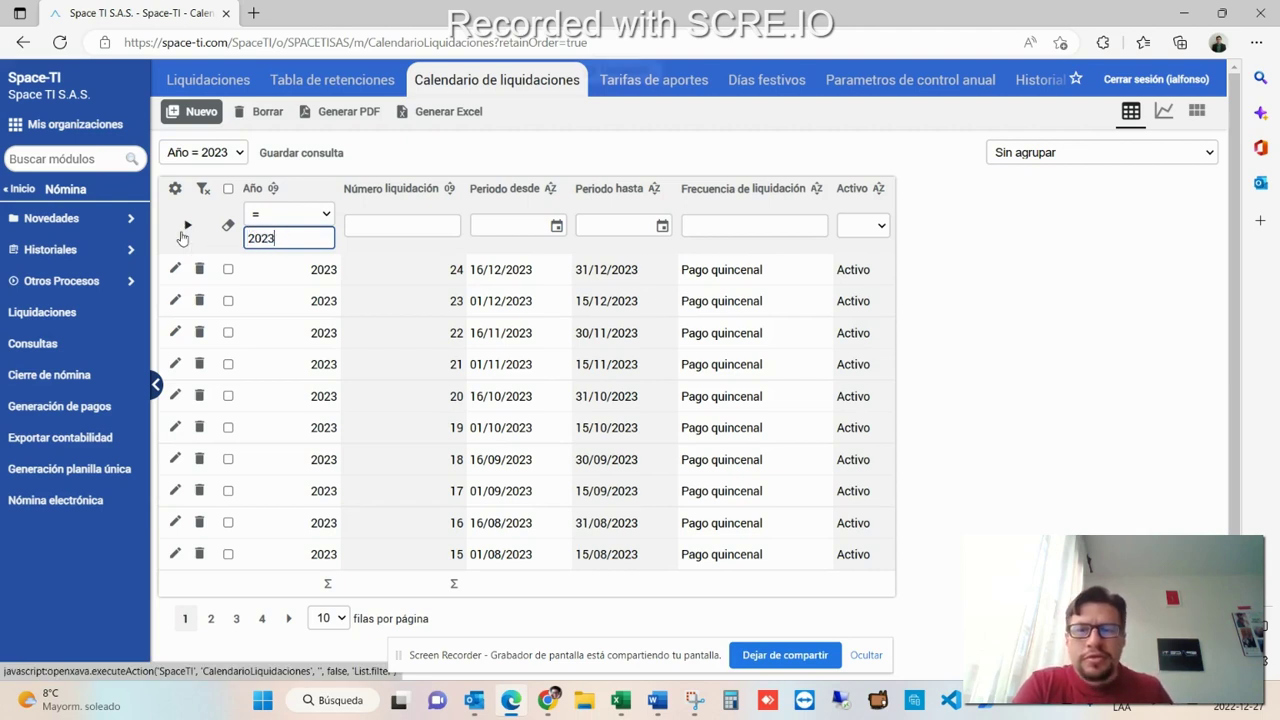
left_click(184, 232)
left_click(735, 228)
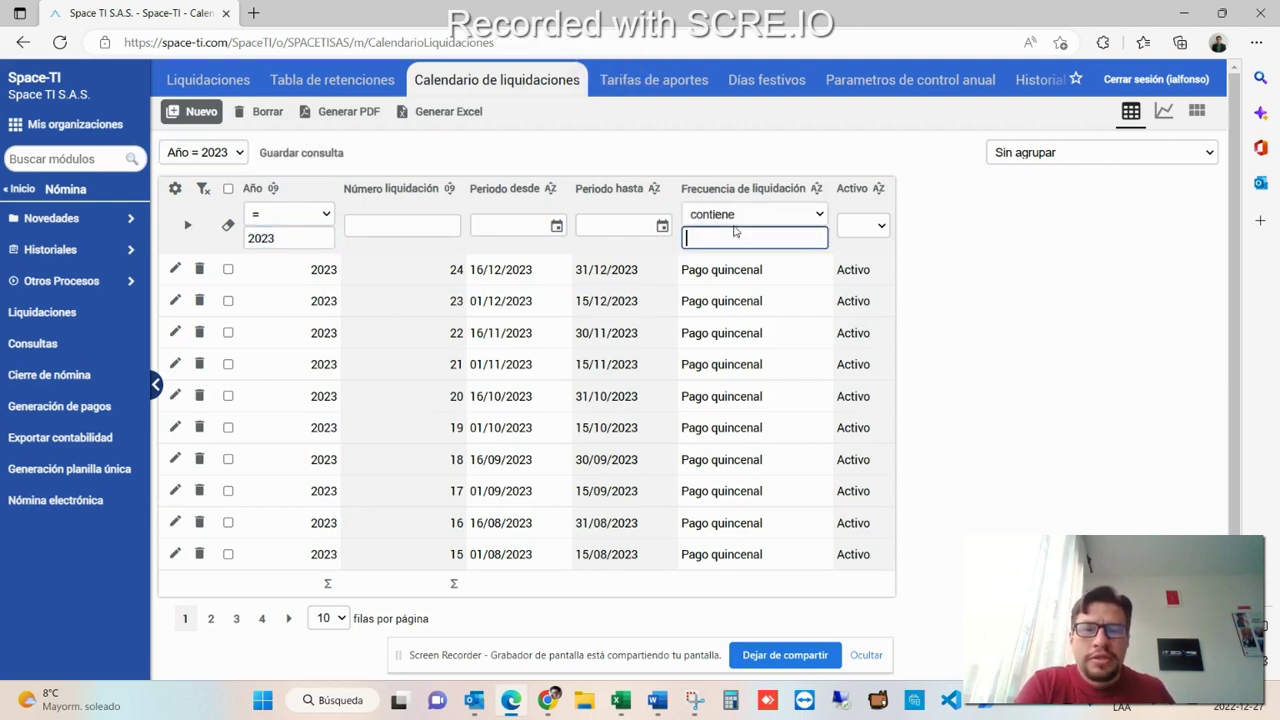
type("quincen")
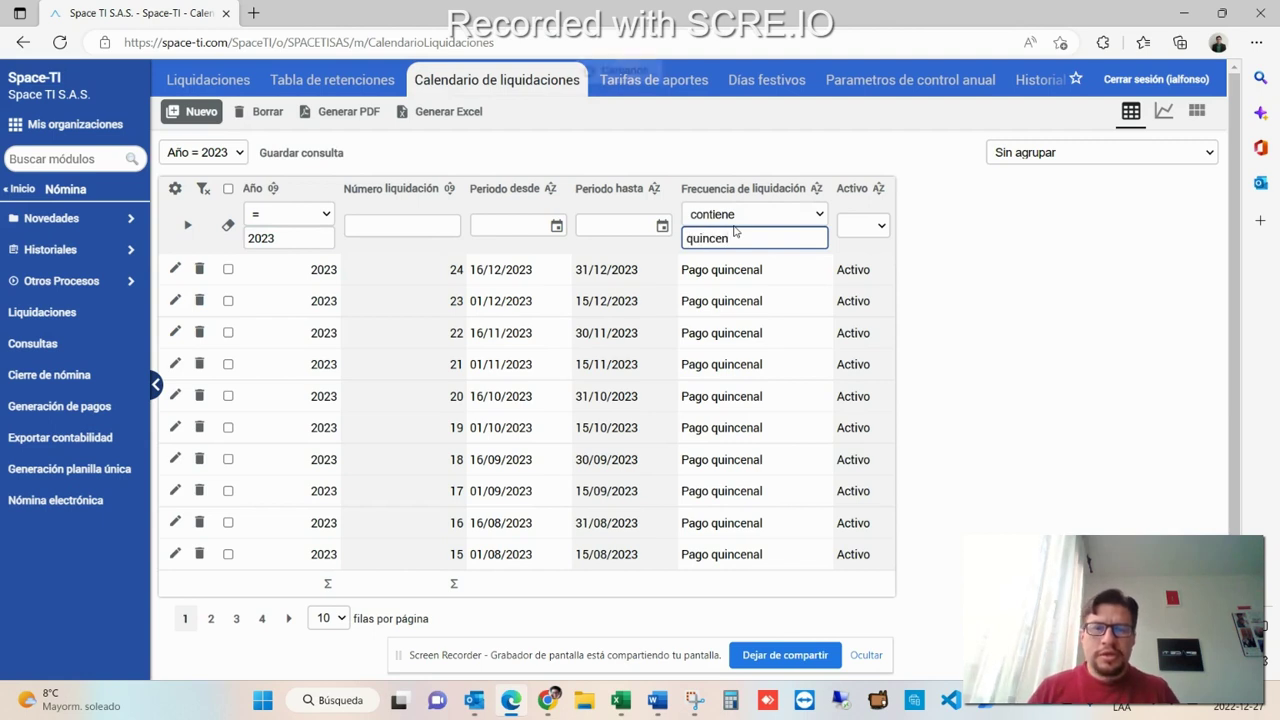
key("Return")
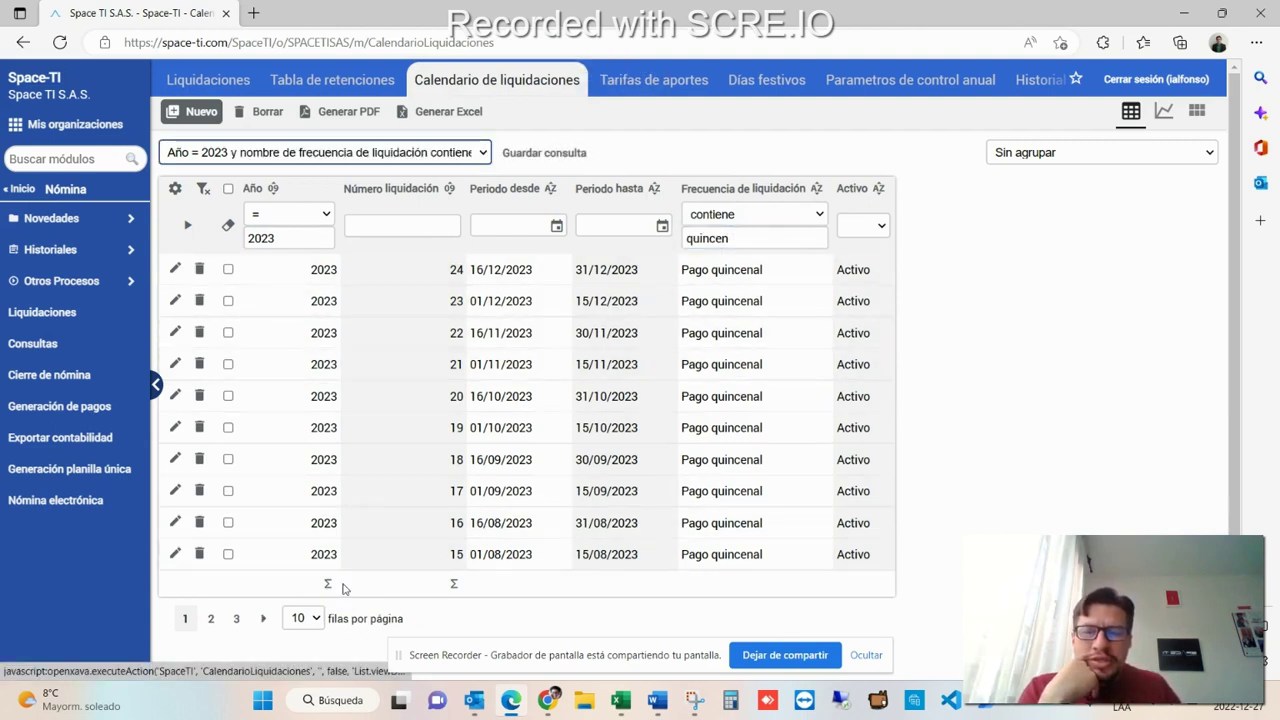
Show 50 rows per page and look through the 2023 fortnightly periods down to the first one of January.
left_click(299, 619)
left_click(313, 594)
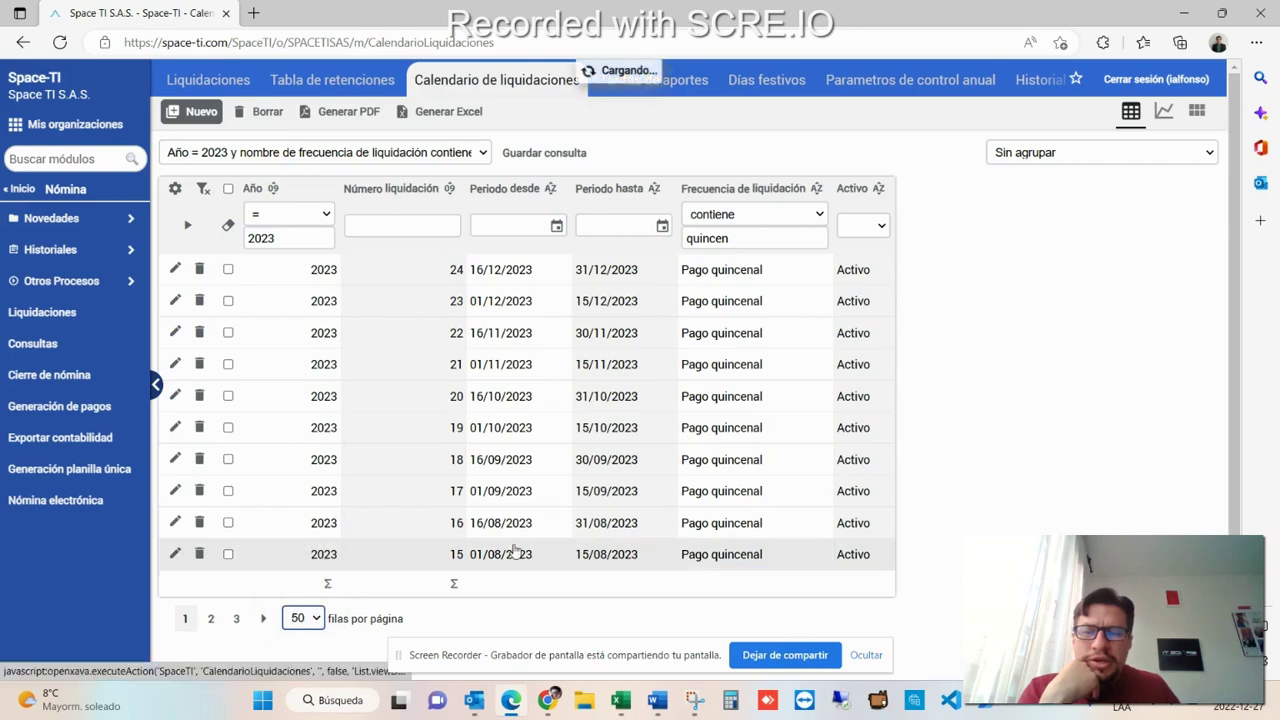
scroll(513, 550, "down", 3)
scroll(513, 550, "down", 2)
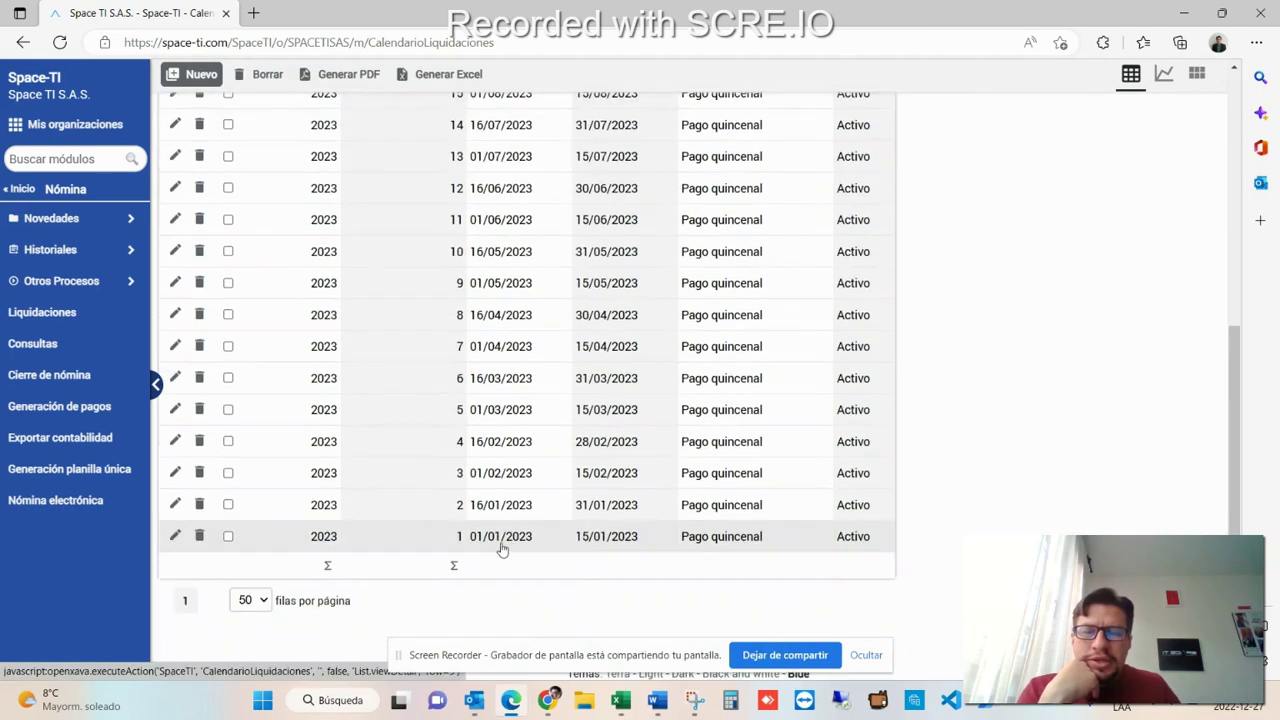
Examine the details of fortnightly settlement 1 of 2023, including Número de pago mensual, and return to the list.
left_click(605, 545)
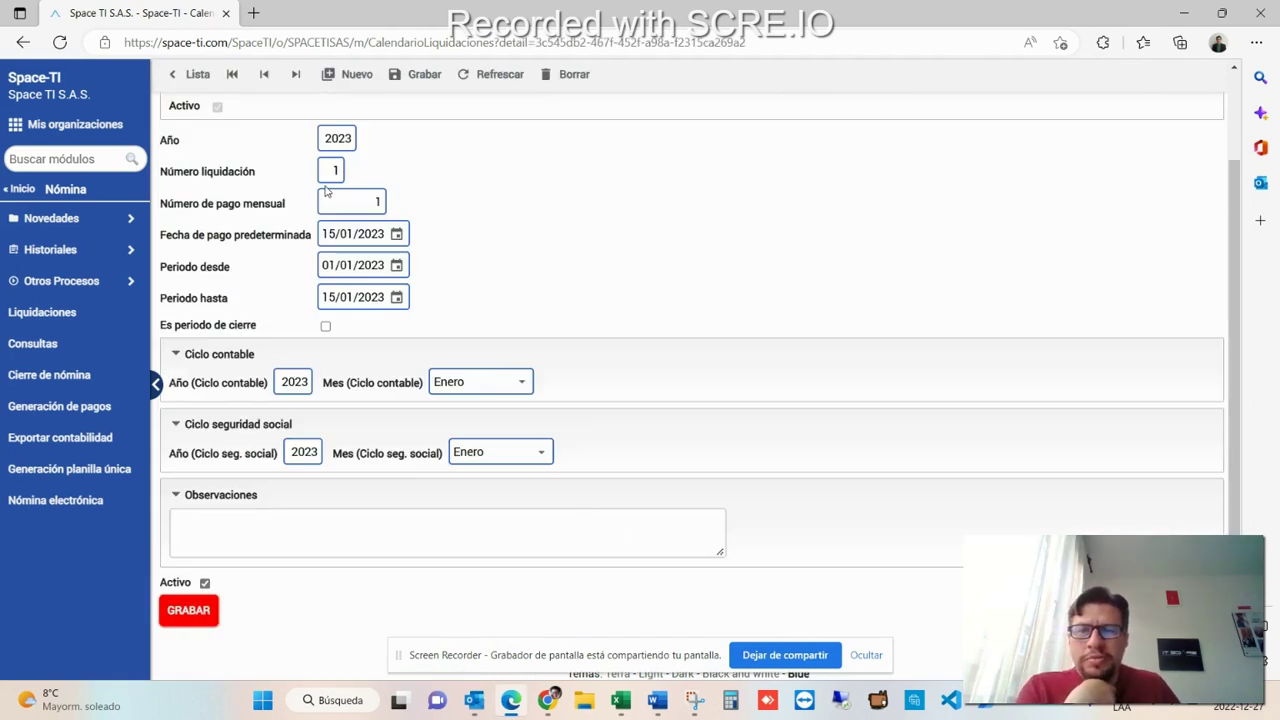
left_click(377, 203)
type("1")
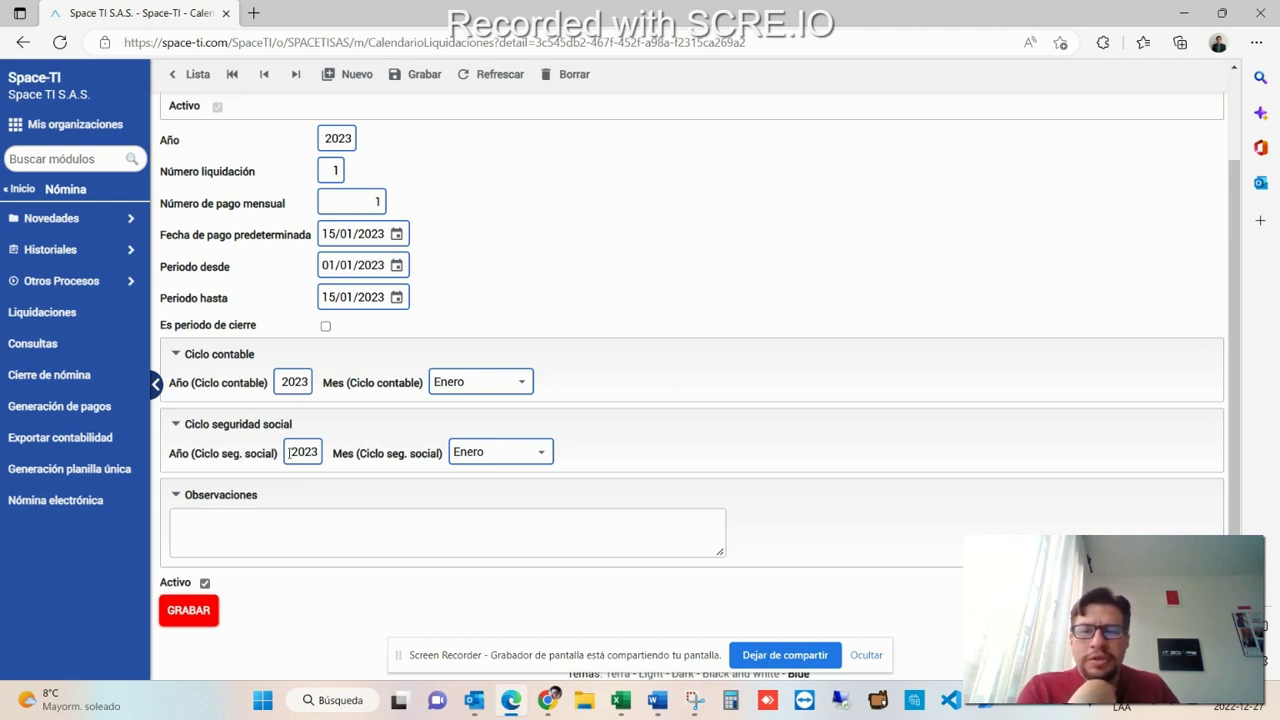
scroll(475, 470, "up", 2)
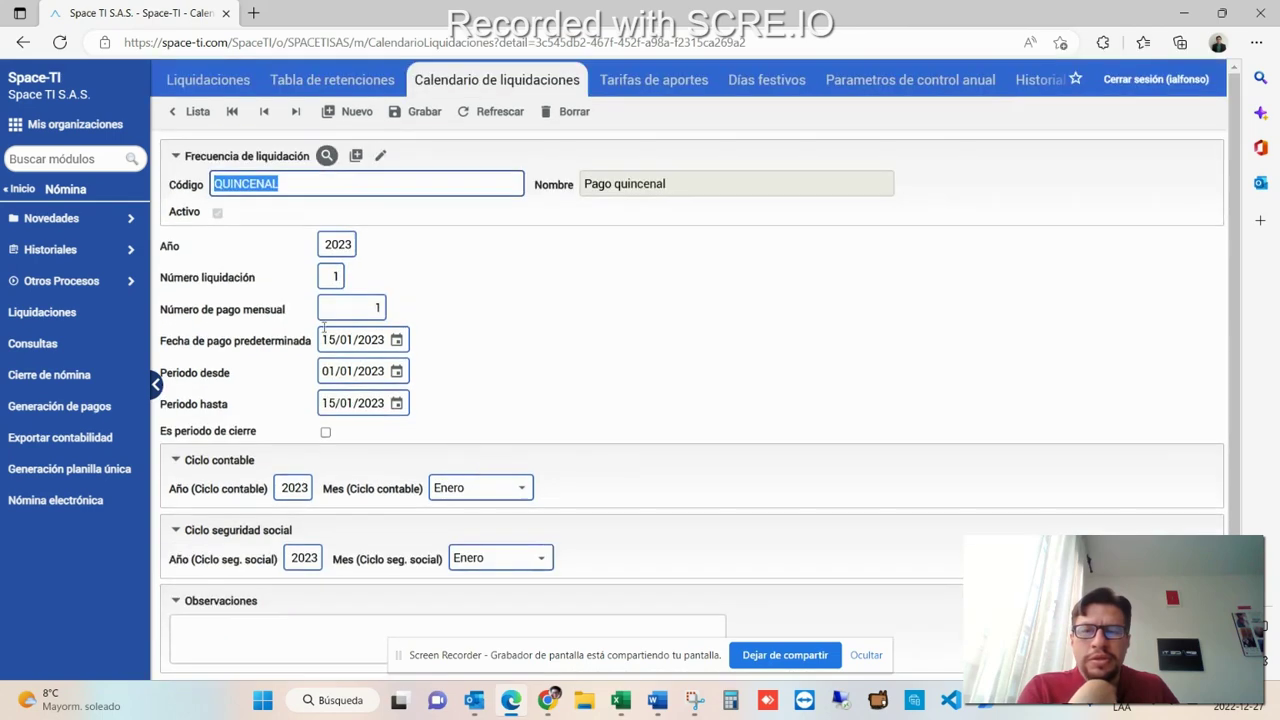
left_click(196, 114)
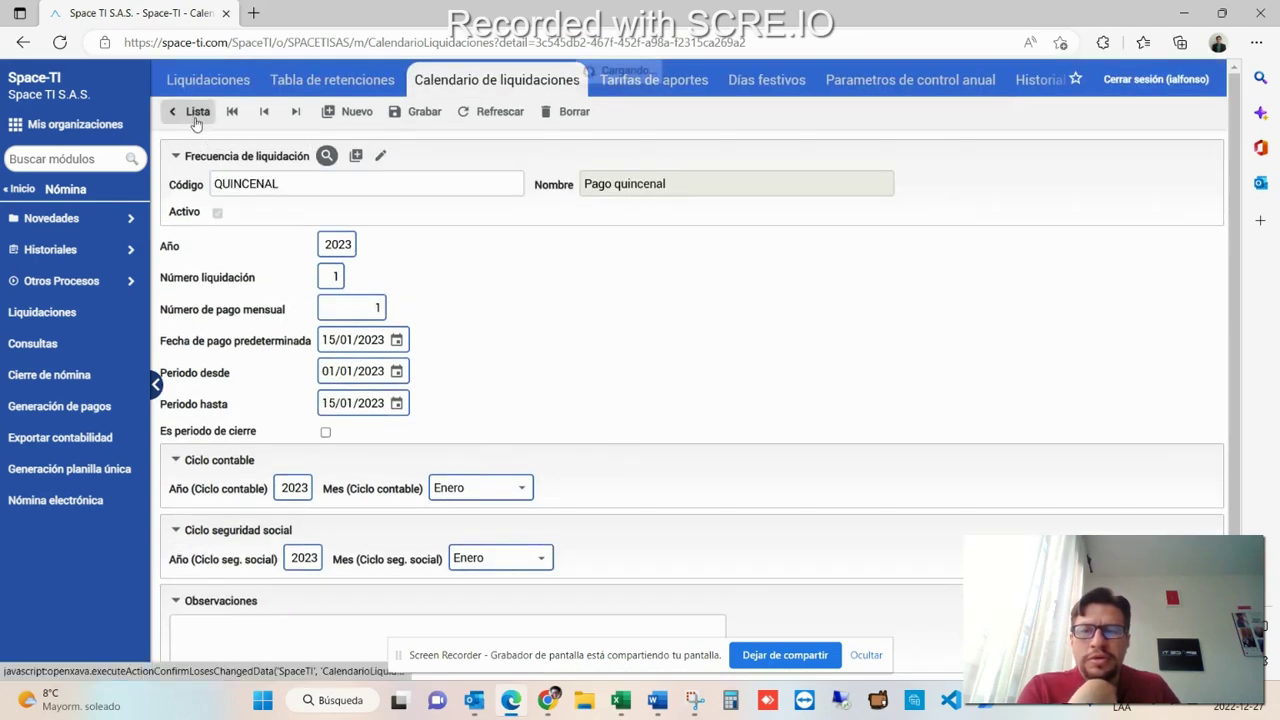
Try Fecha de pago predeterminada 13/01/2023 on fortnightly settlement 1 of 2023, and go back to the list discarding the change.
scroll(605, 447, "down", 5)
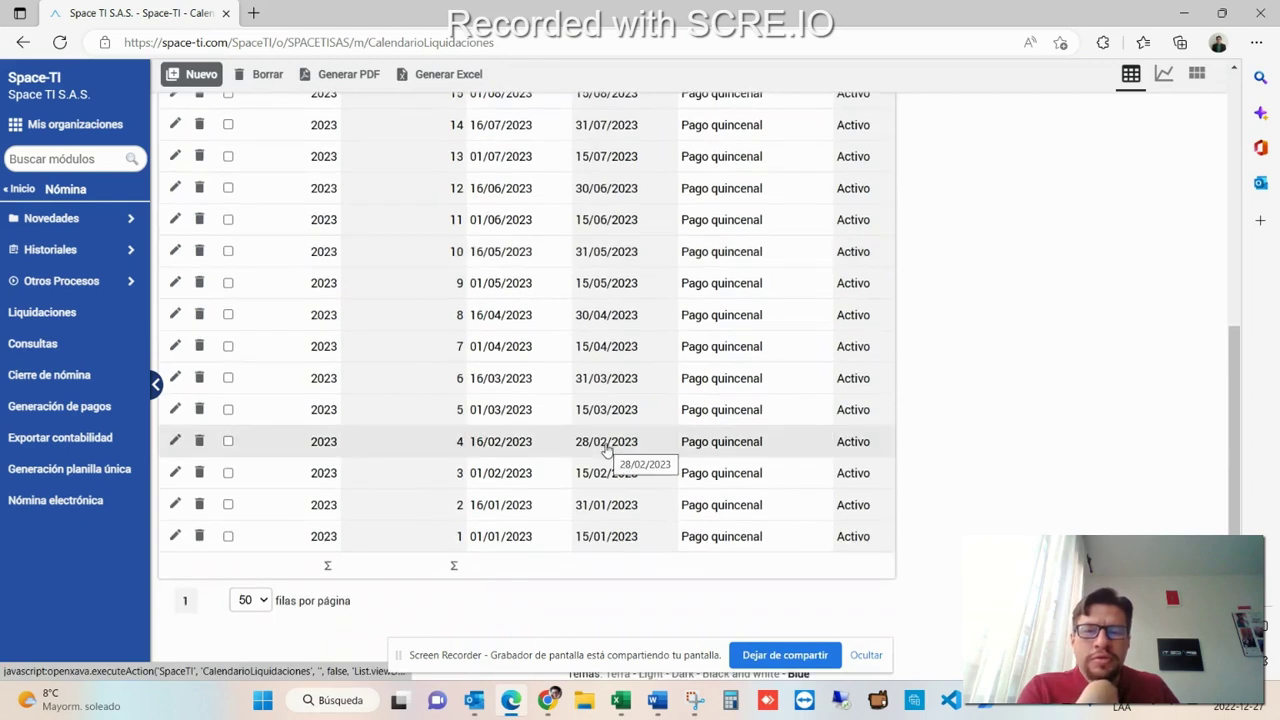
left_click(597, 545)
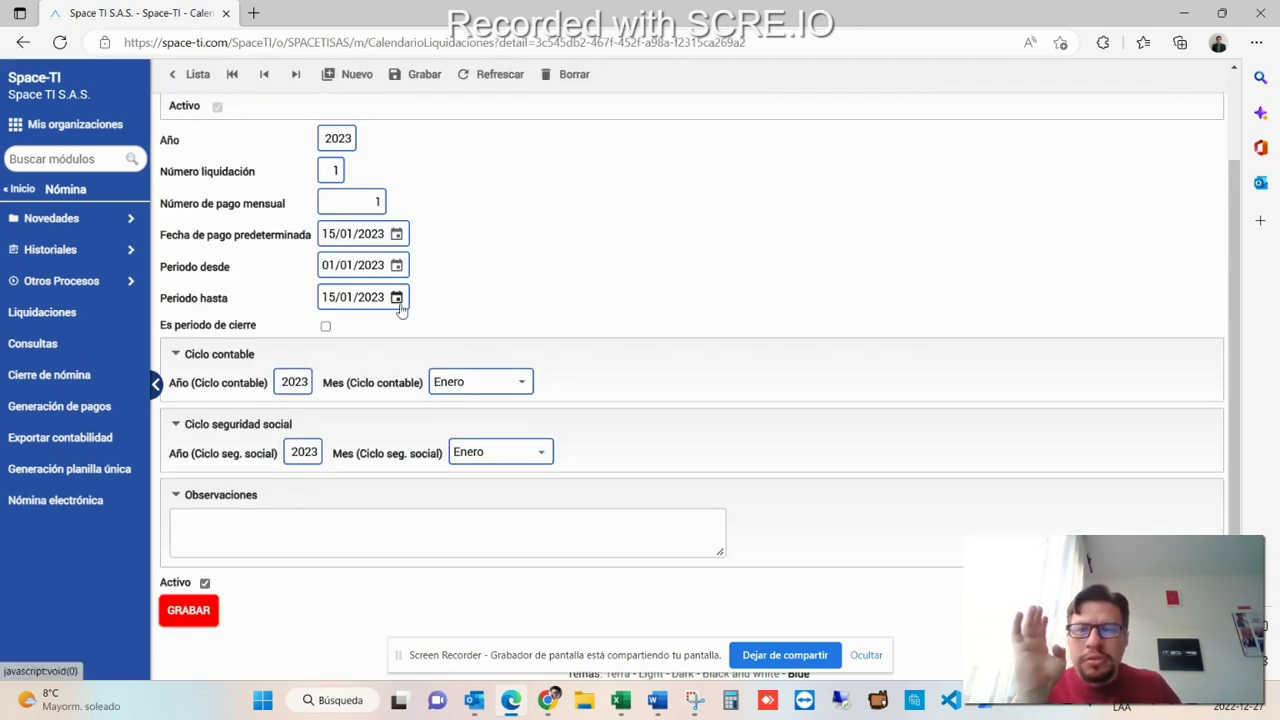
double_click(330, 234)
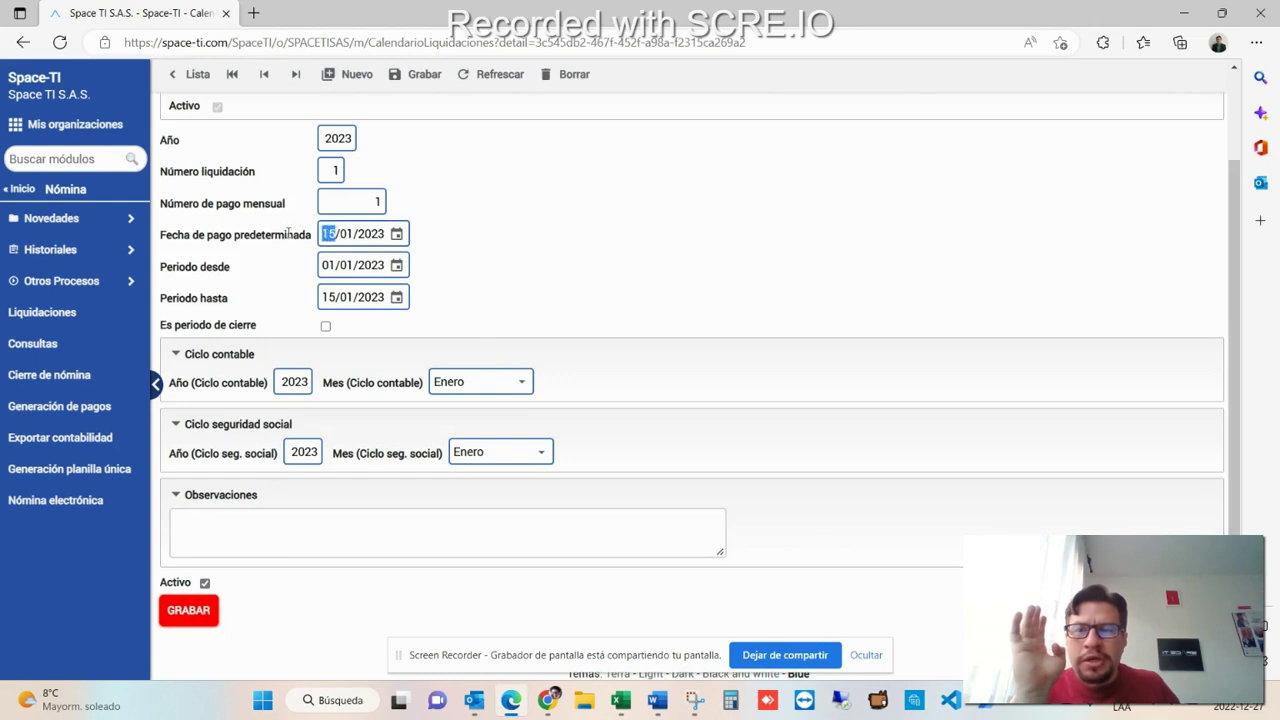
type("13")
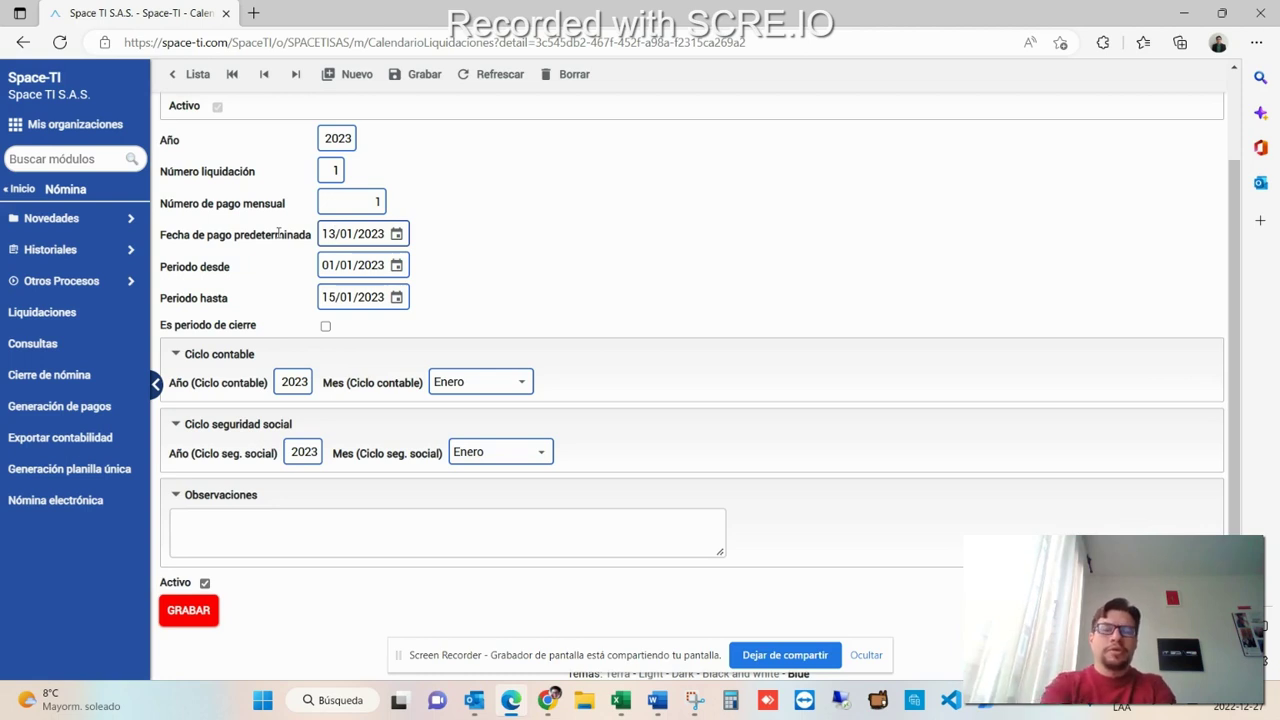
scroll(368, 204, "up", 2)
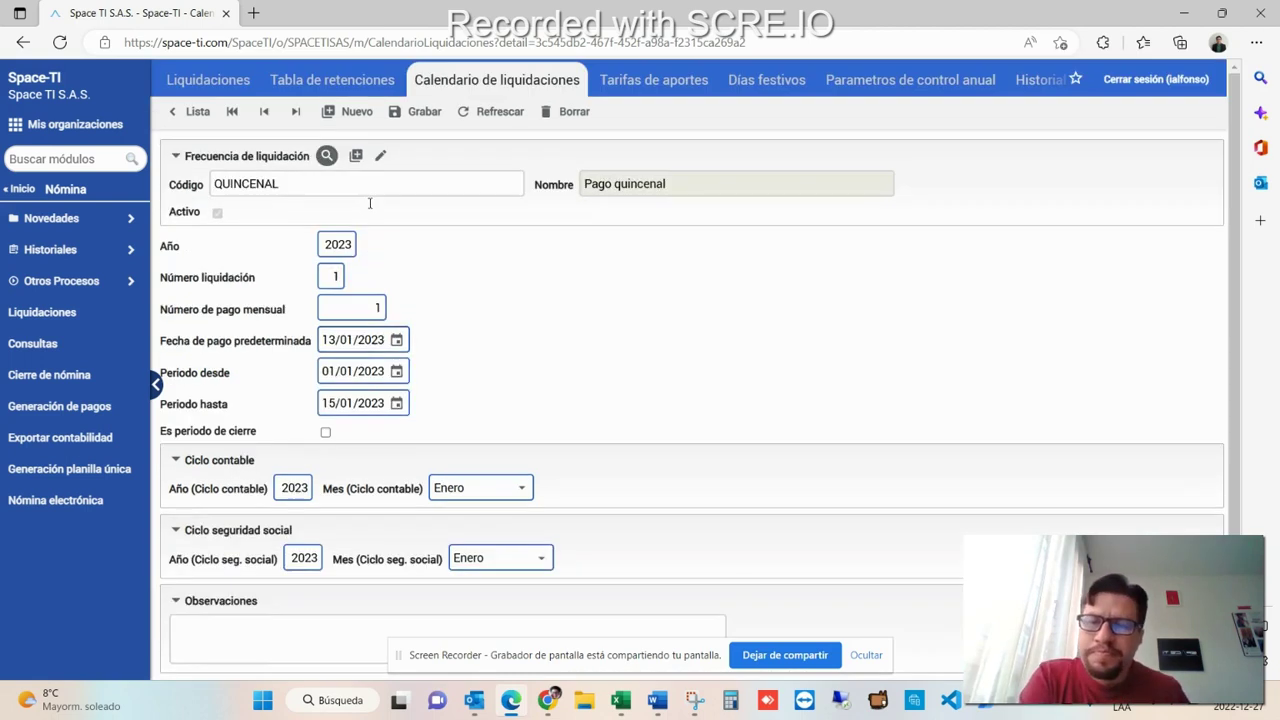
left_click(190, 114)
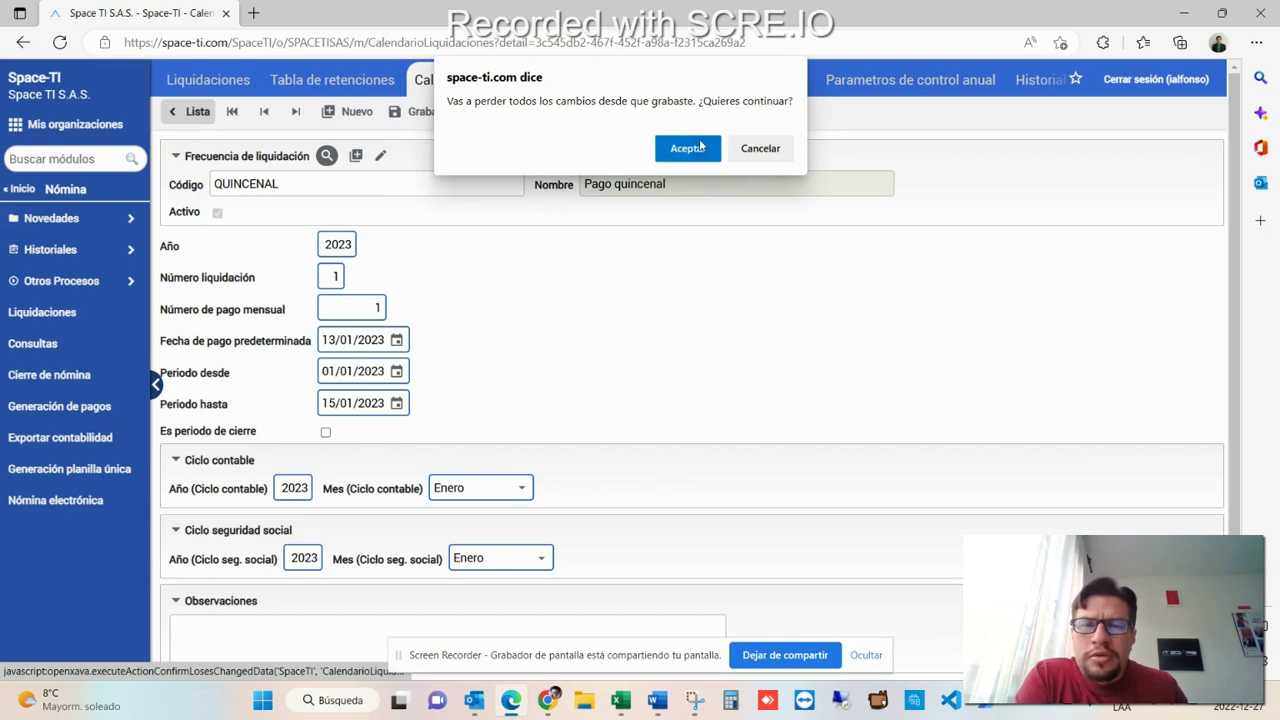
left_click(688, 148)
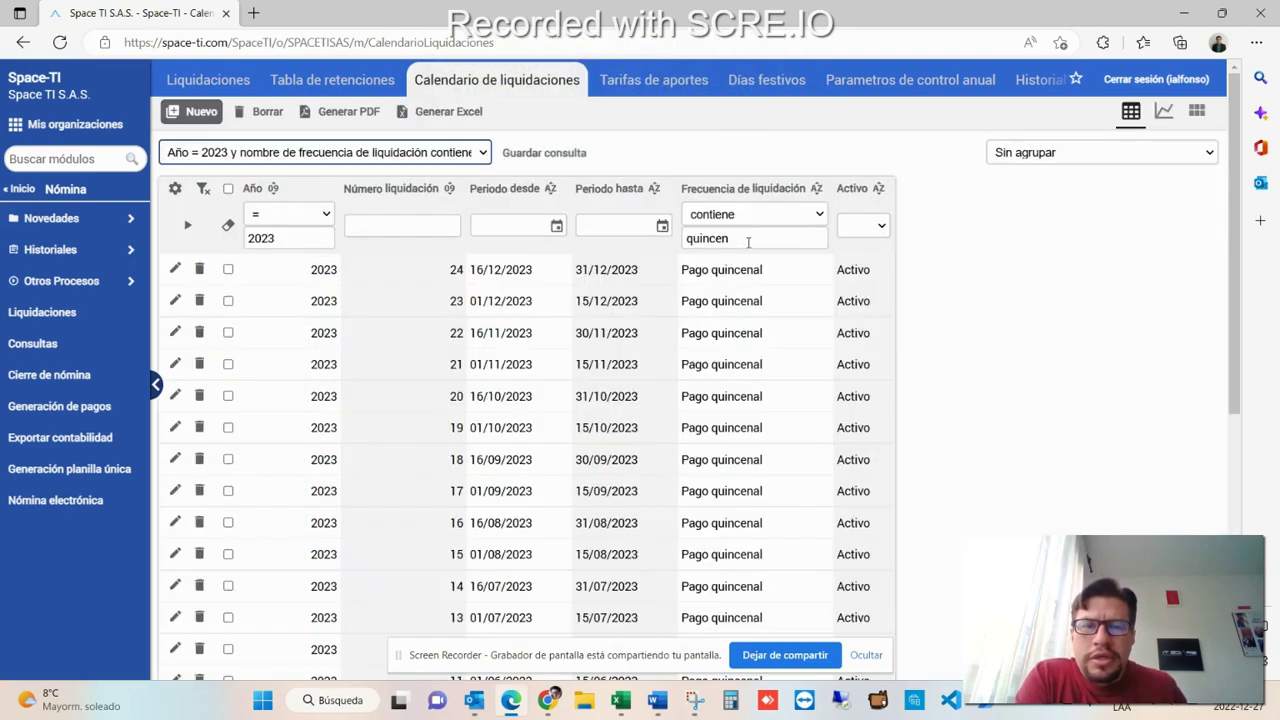
Change the settlement frequency filter to "mensu" to list the monthly periods of 2023.
double_click(747, 240)
type("mensu")
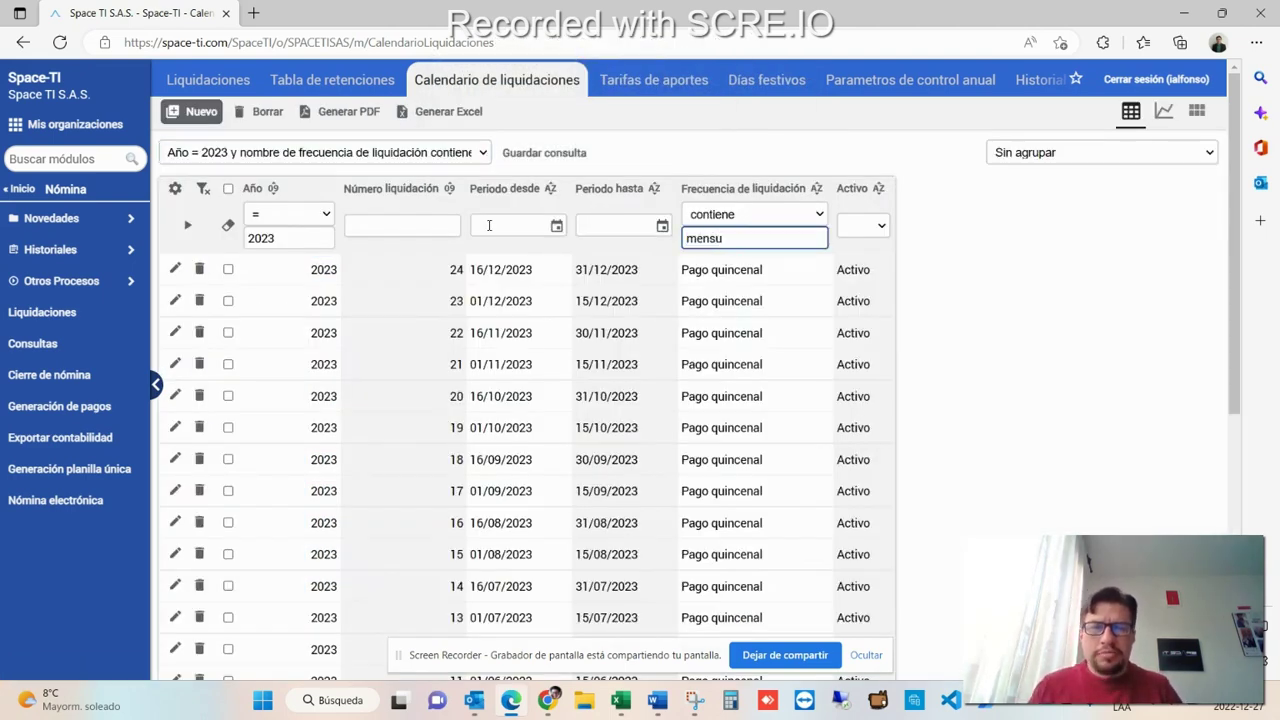
key("Return")
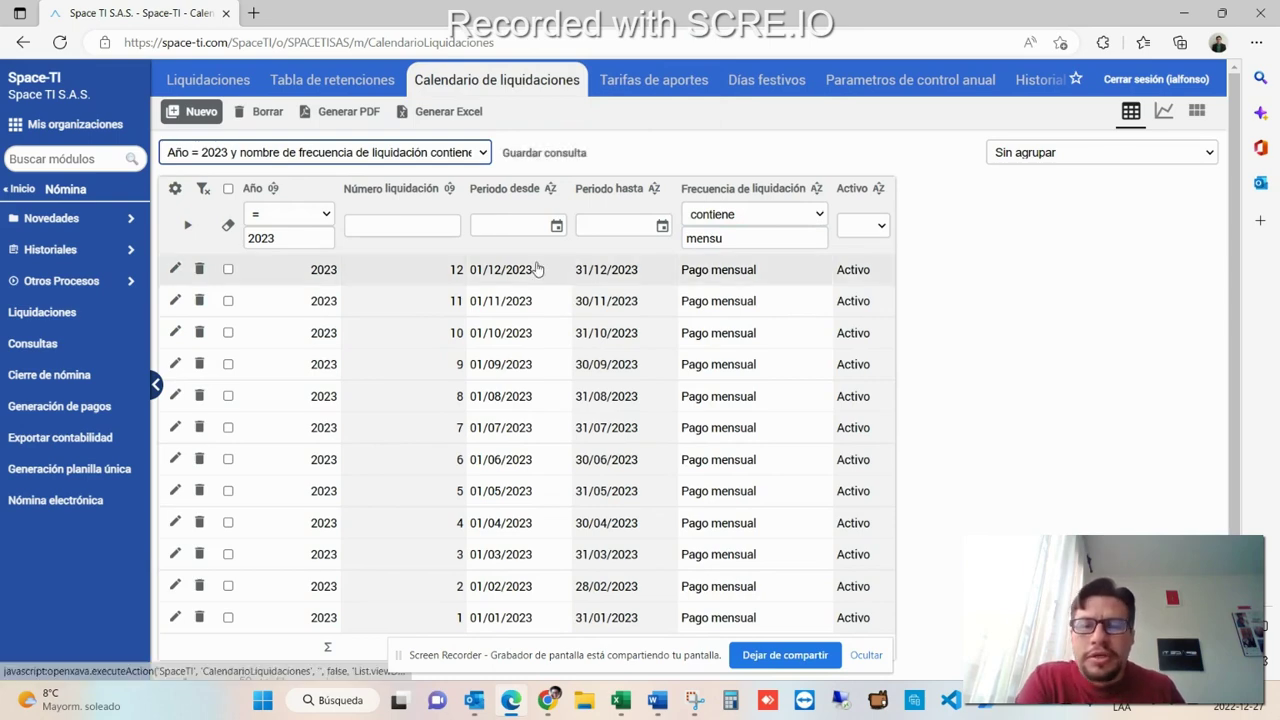
Examine monthly settlement 12 of 2023, especially its Es periodo de cierre setting, and return to the list.
left_click(697, 272)
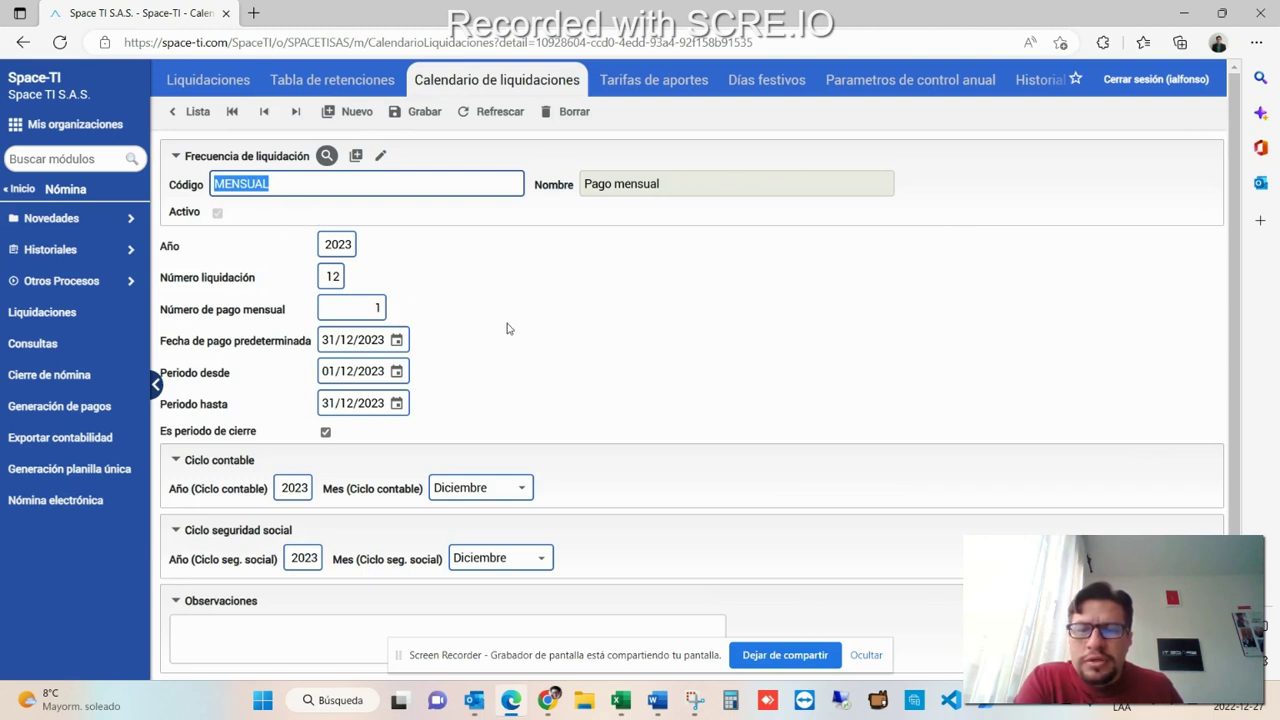
scroll(507, 328, "down", 1)
scroll(507, 328, "up", 1)
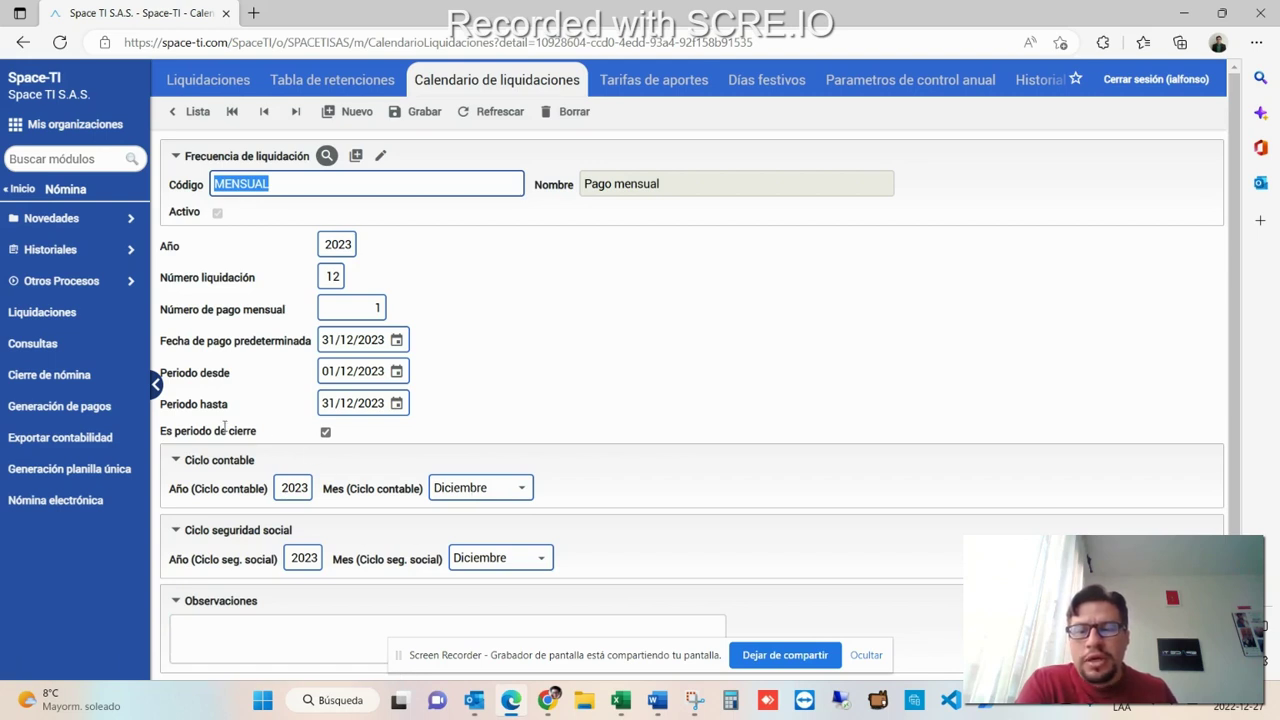
left_click_drag(161, 431, 258, 432)
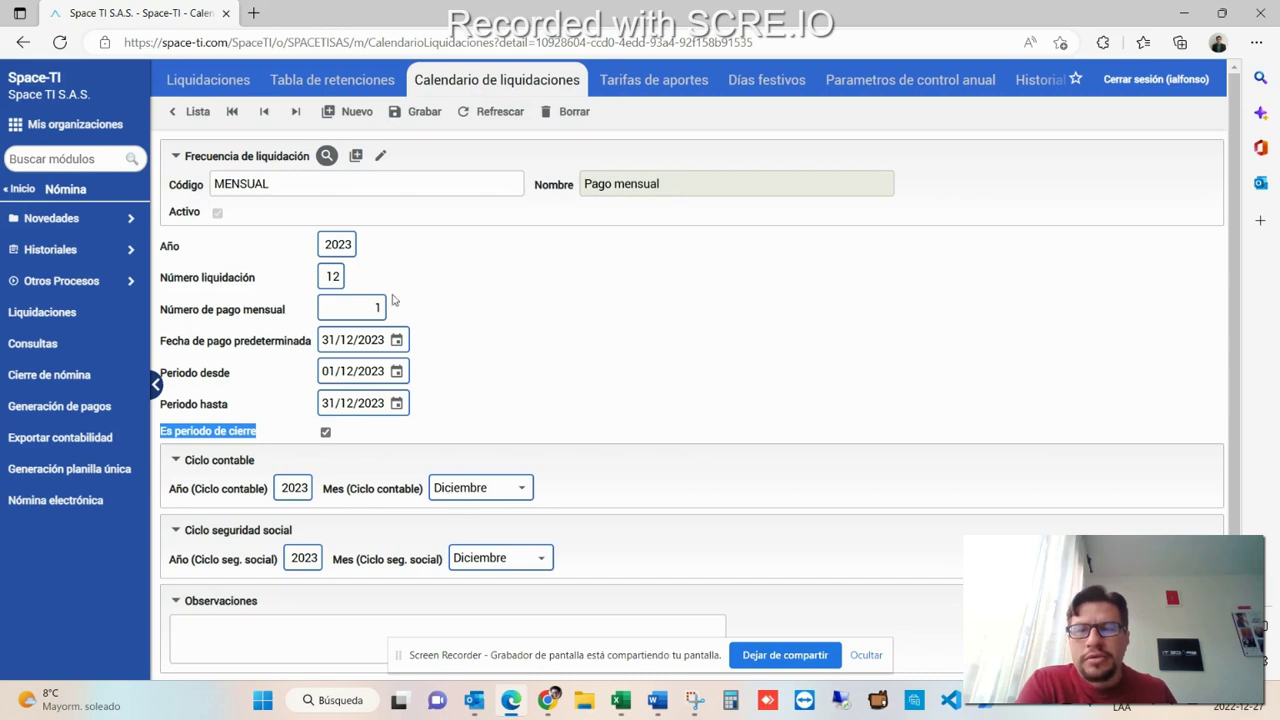
left_click(200, 118)
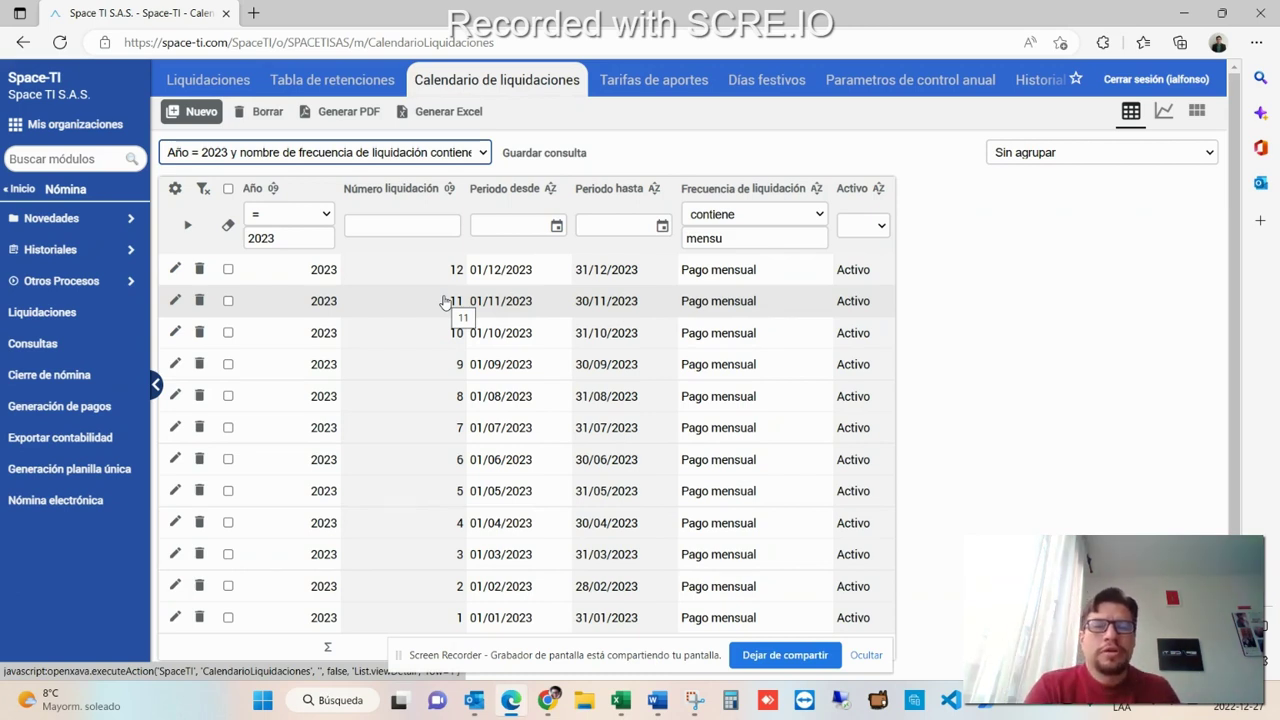
Review the limits, percentages and social security policies of Tabla general tiempo completo in Tarifas de aportes, and return to the list.
left_click(630, 88)
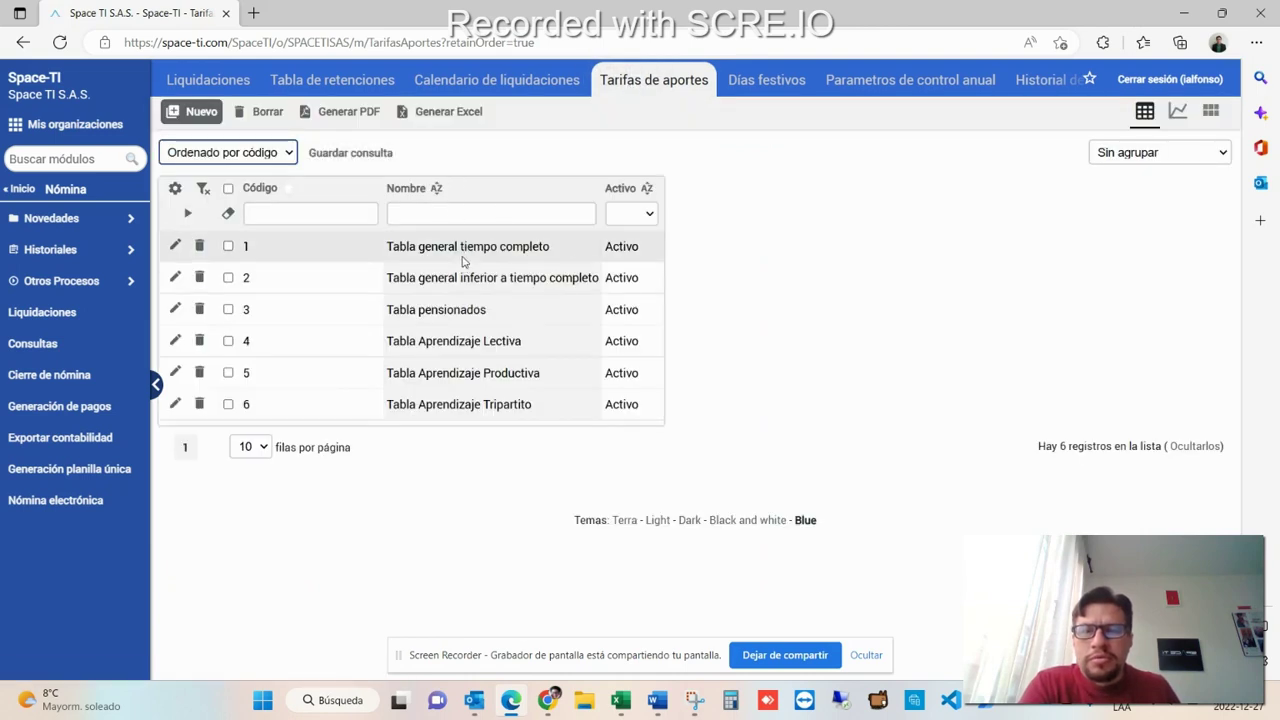
left_click(458, 256)
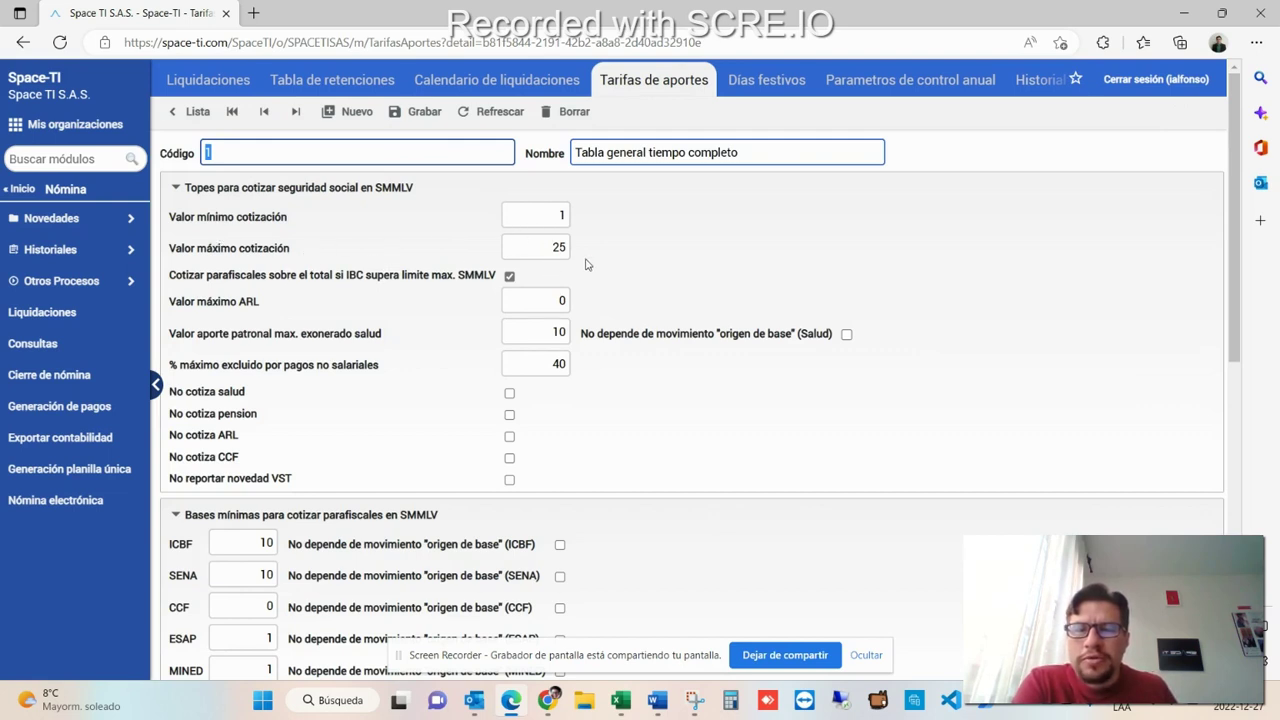
scroll(530, 325, "down", 1)
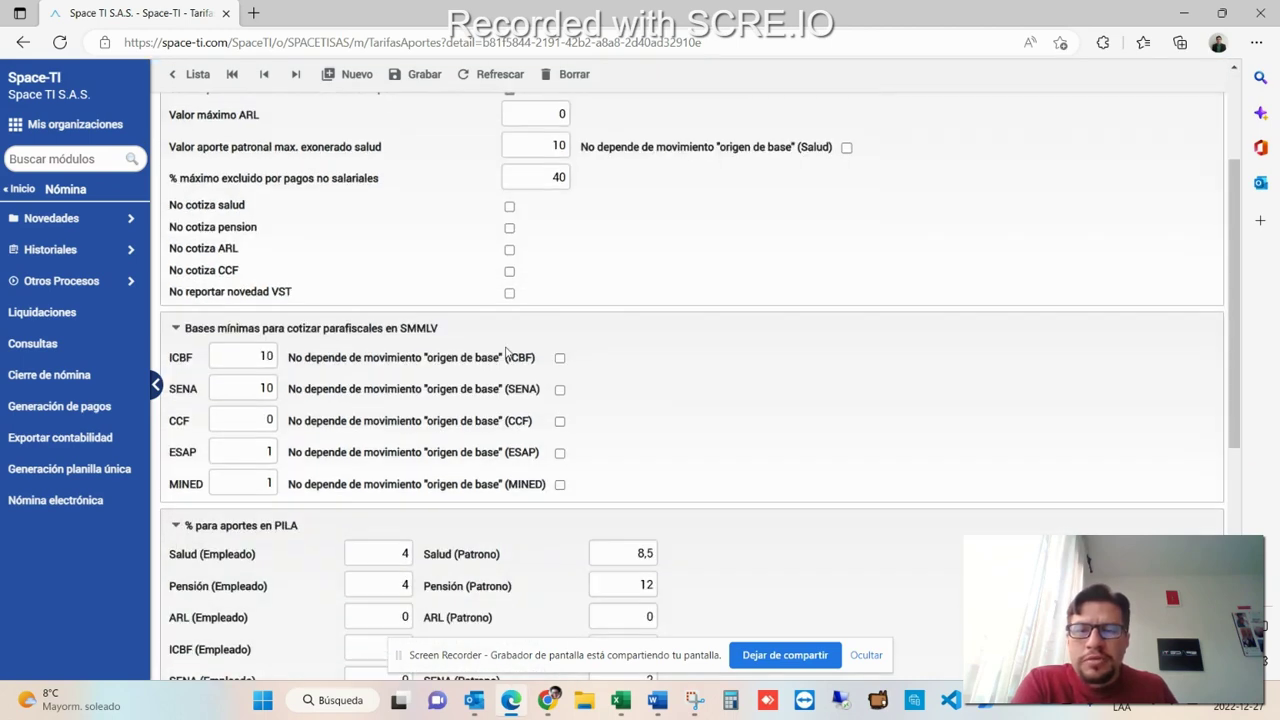
scroll(507, 352, "down", 3)
scroll(507, 352, "down", 2)
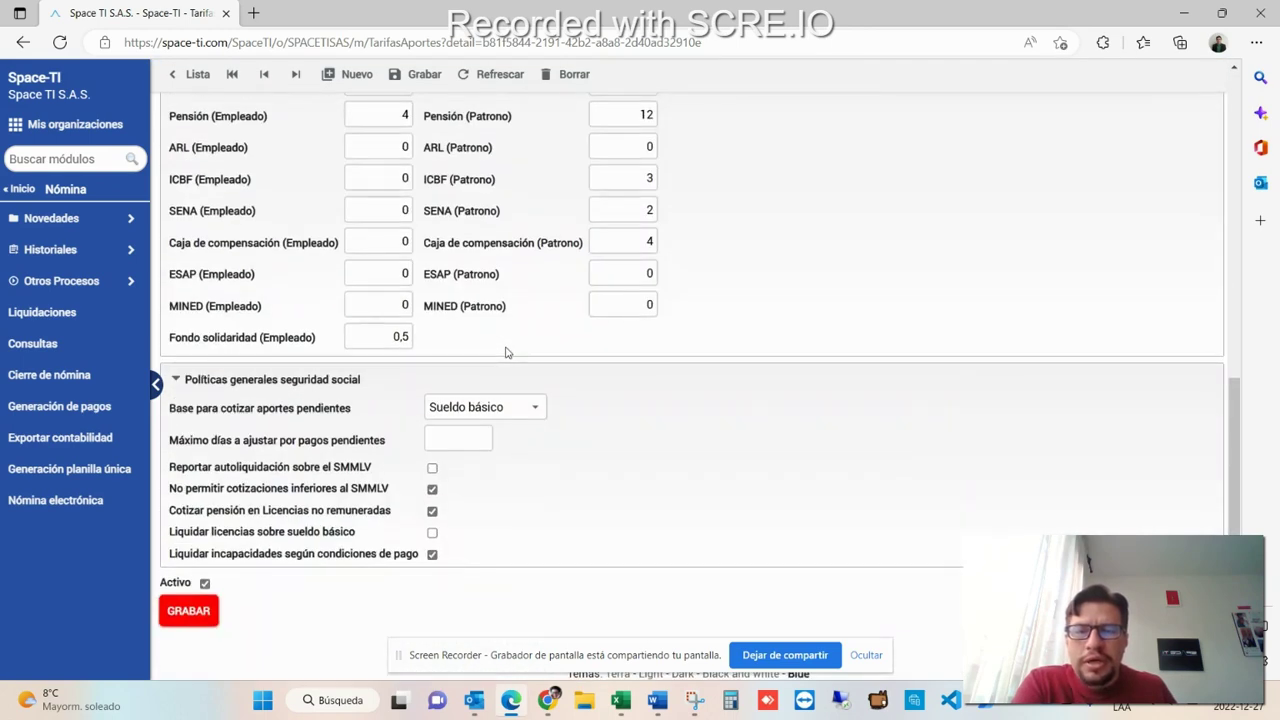
scroll(507, 352, "up", 6)
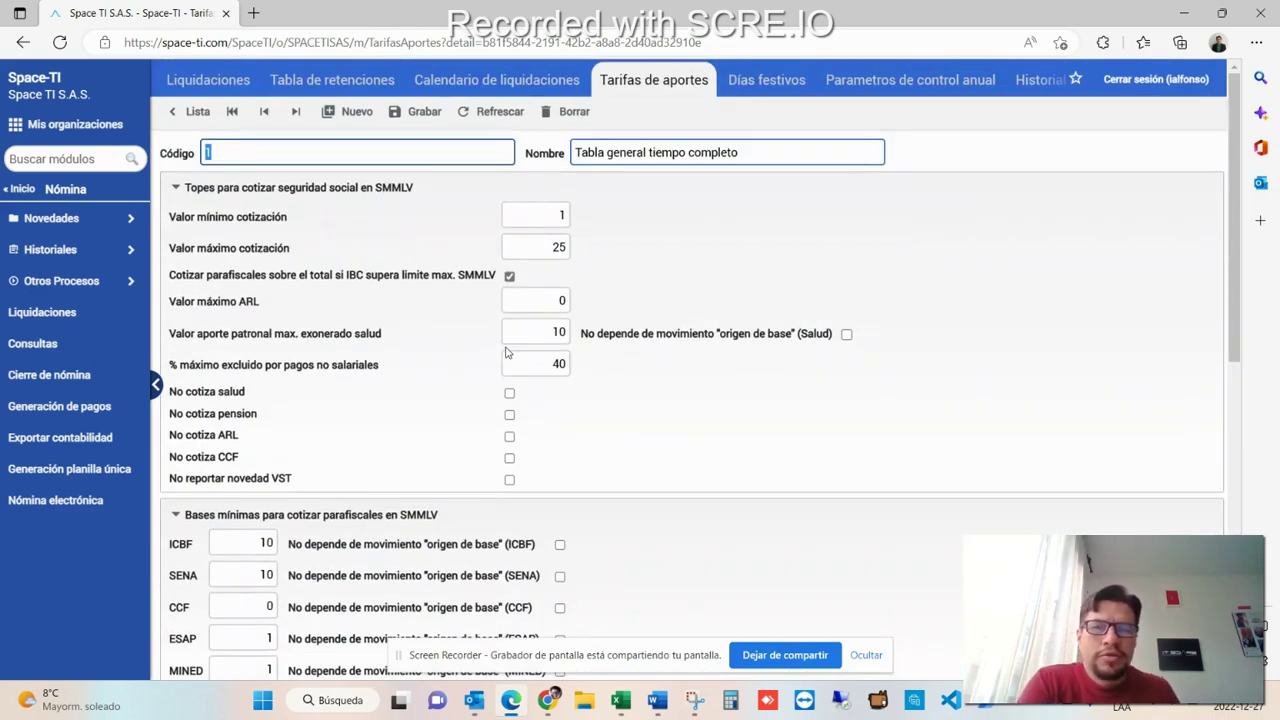
left_click(197, 115)
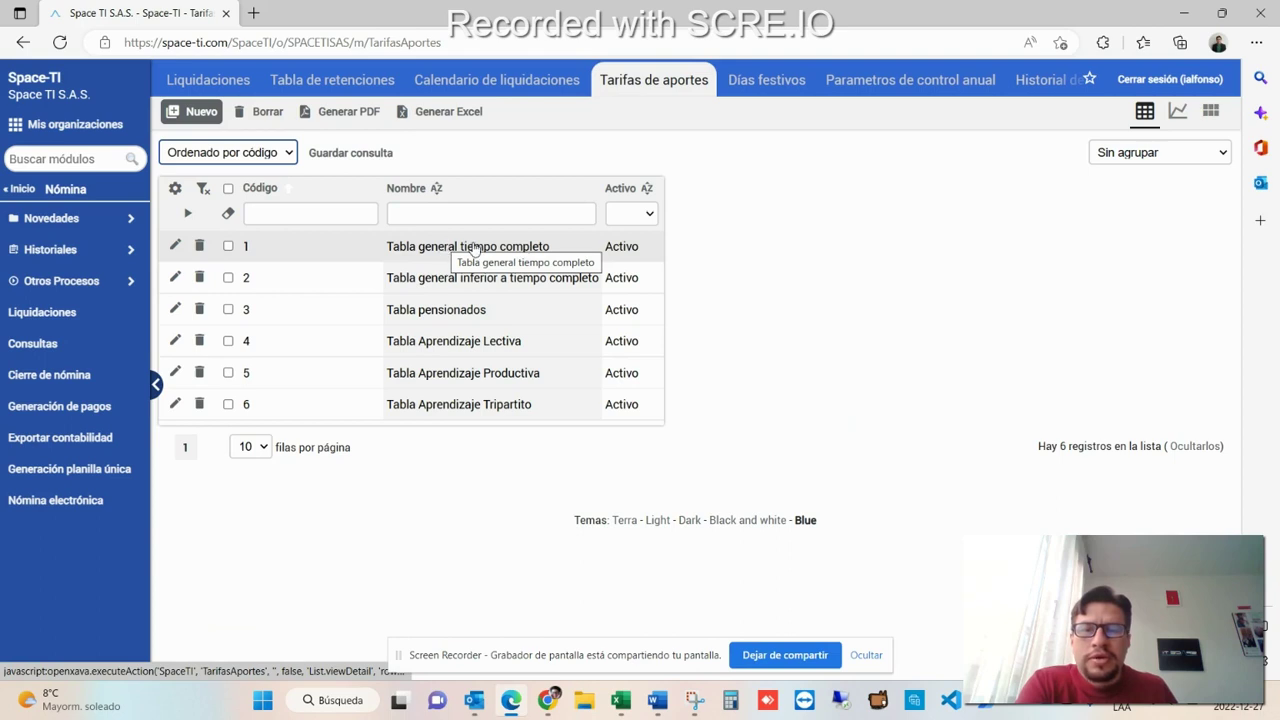
Compare the contribution limits of Tabla general inferior a tiempo completo and Tabla general tiempo completo, especially Valor máximo cotización, and return to the list.
left_click(465, 283)
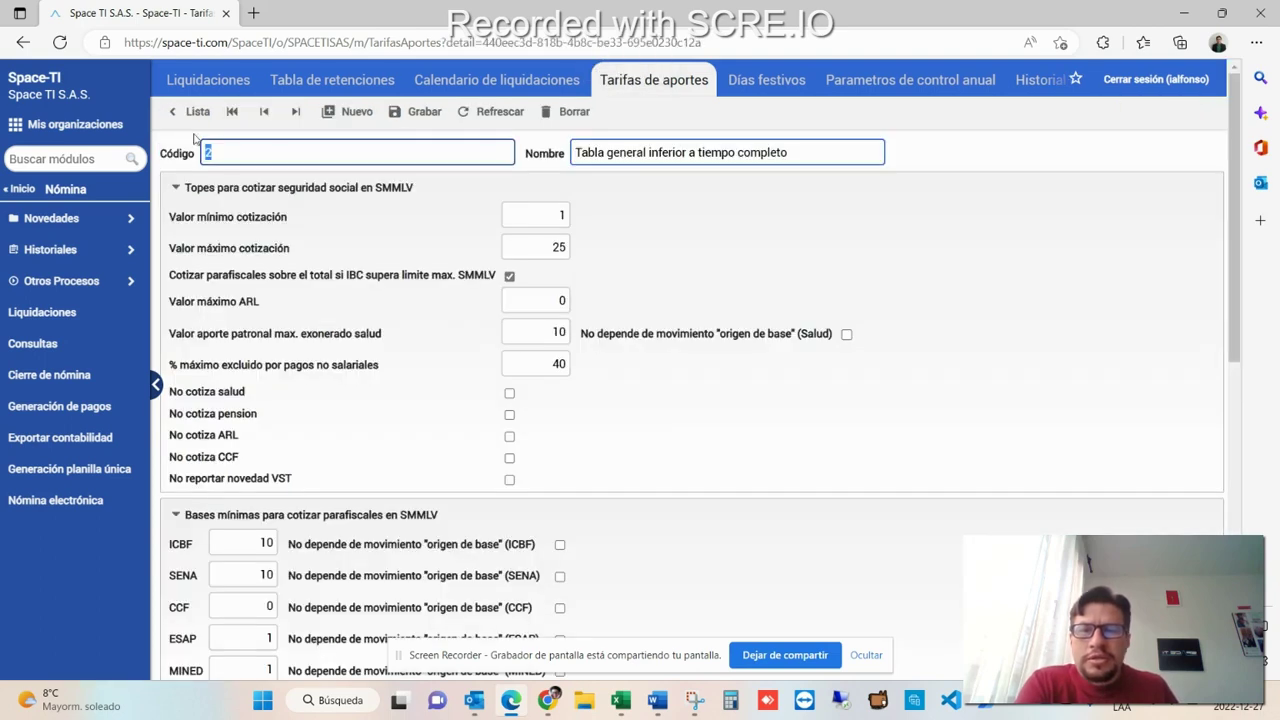
left_click(192, 111)
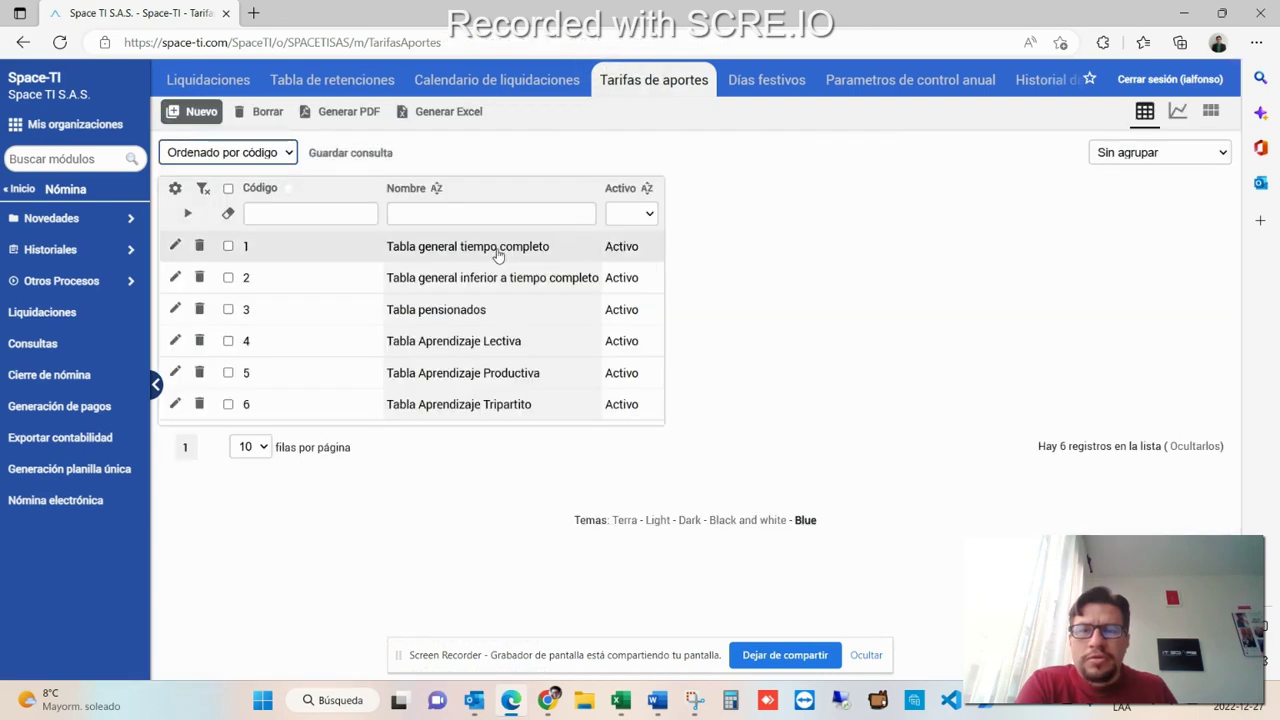
left_click(495, 252)
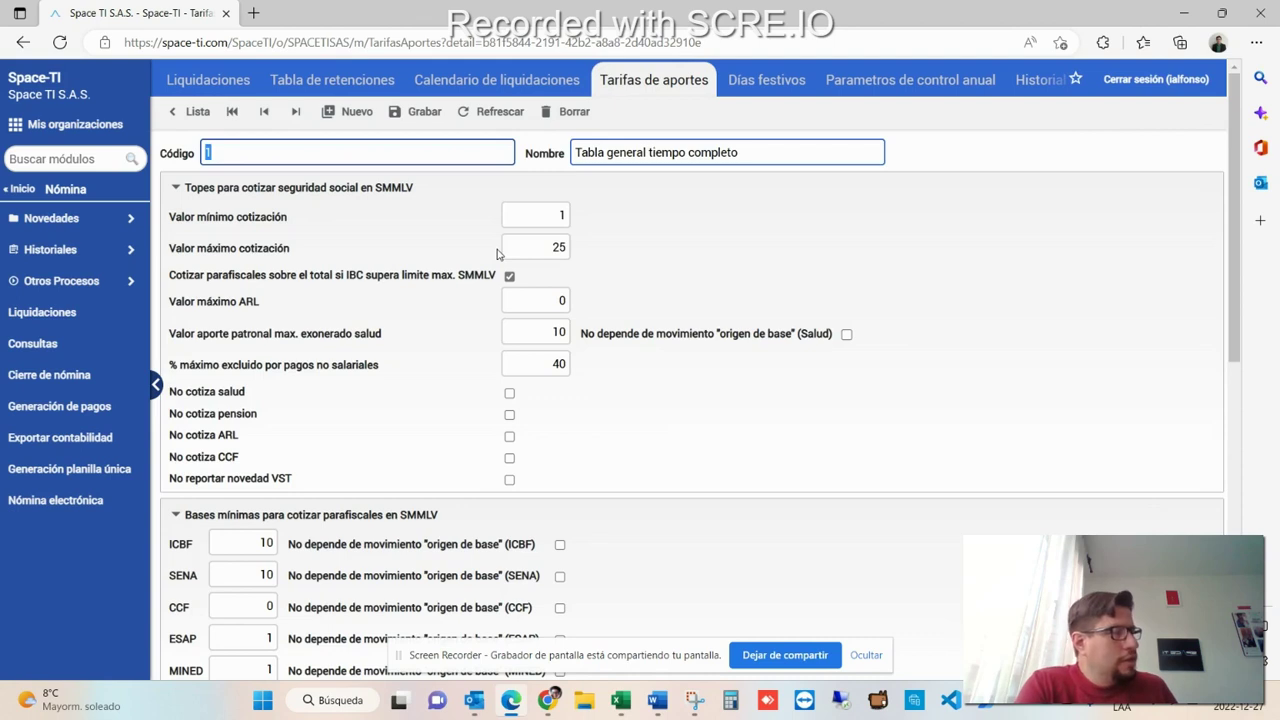
left_click(530, 248)
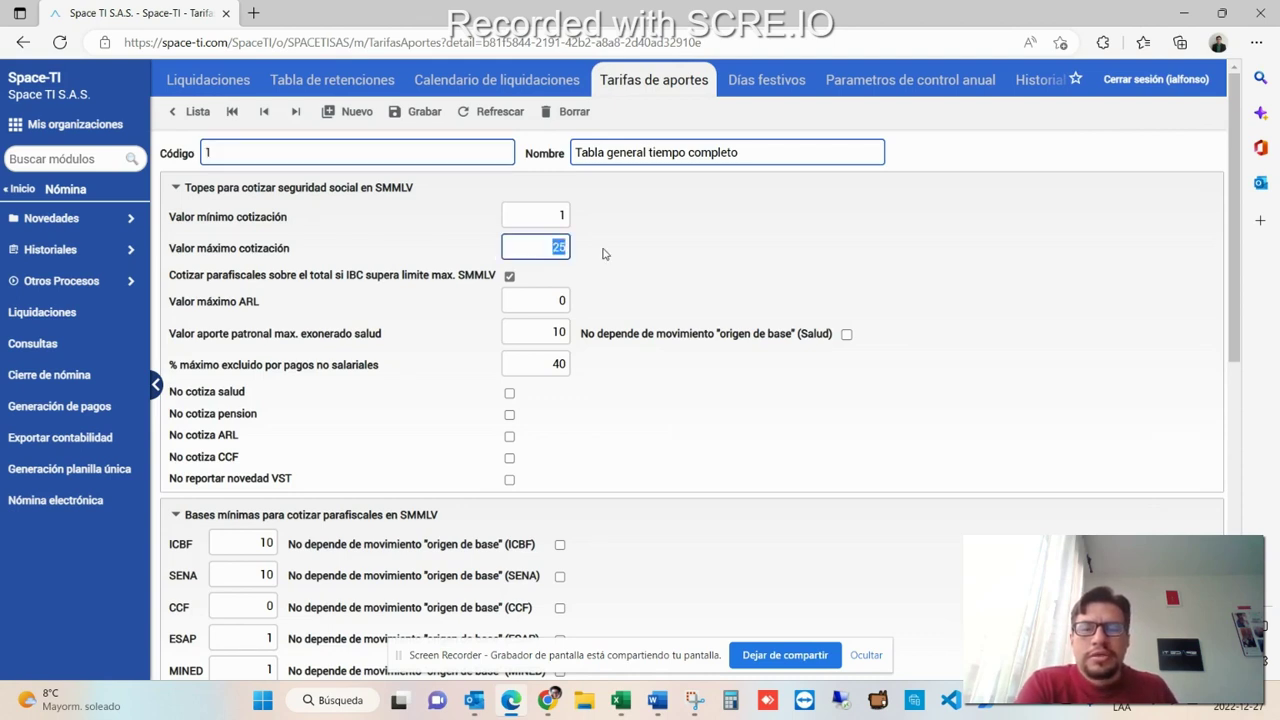
left_click(192, 117)
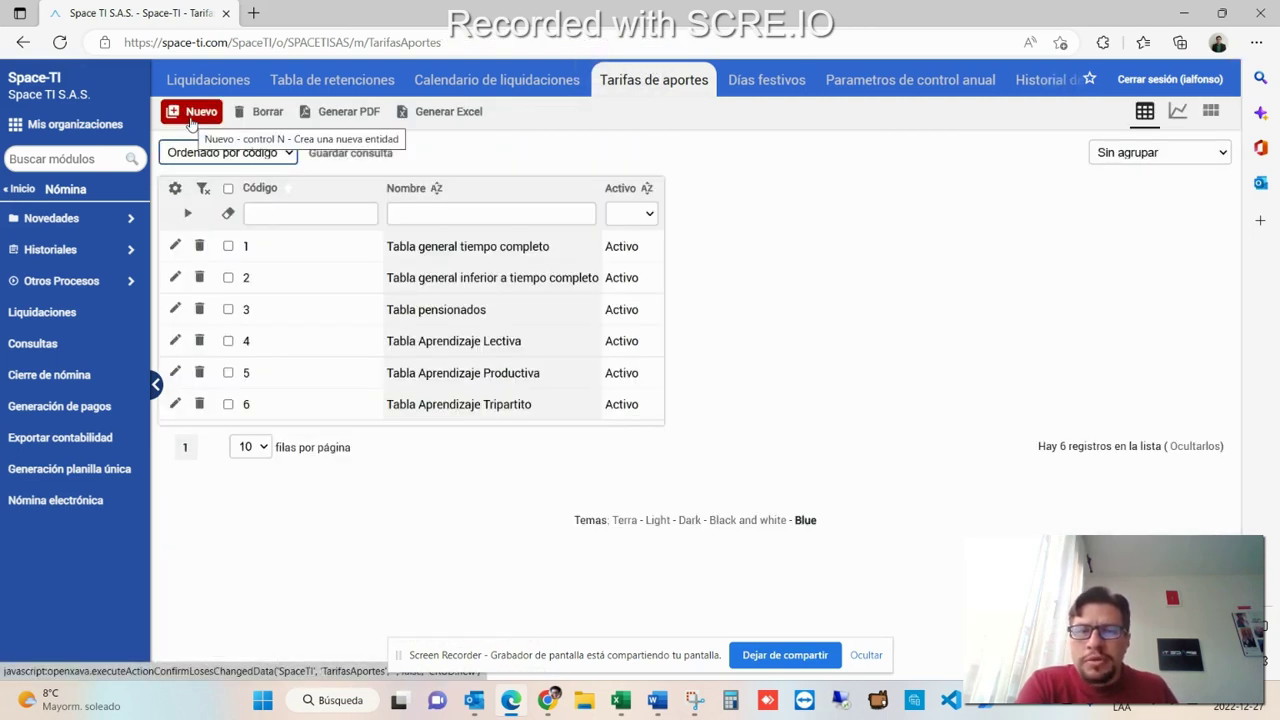
Review the yearly policies and table intervals of Retención nómina in Tabla de retenciones.
left_click(312, 92)
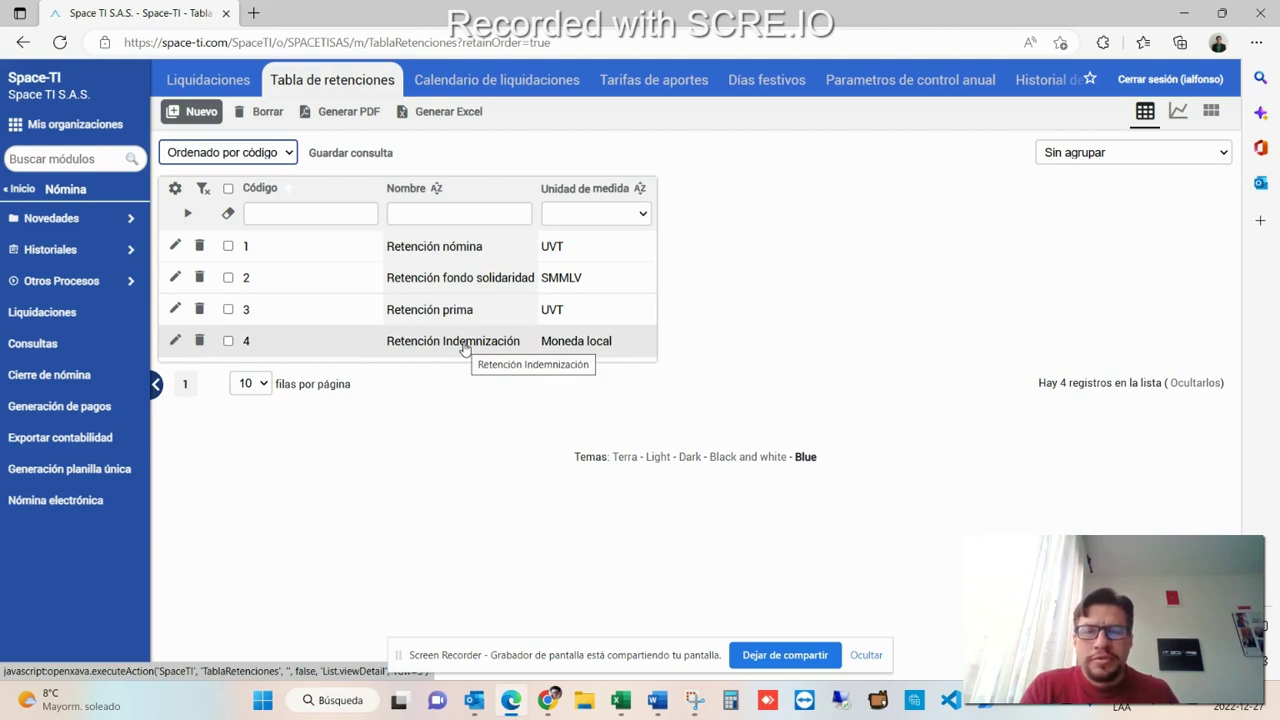
left_click(447, 256)
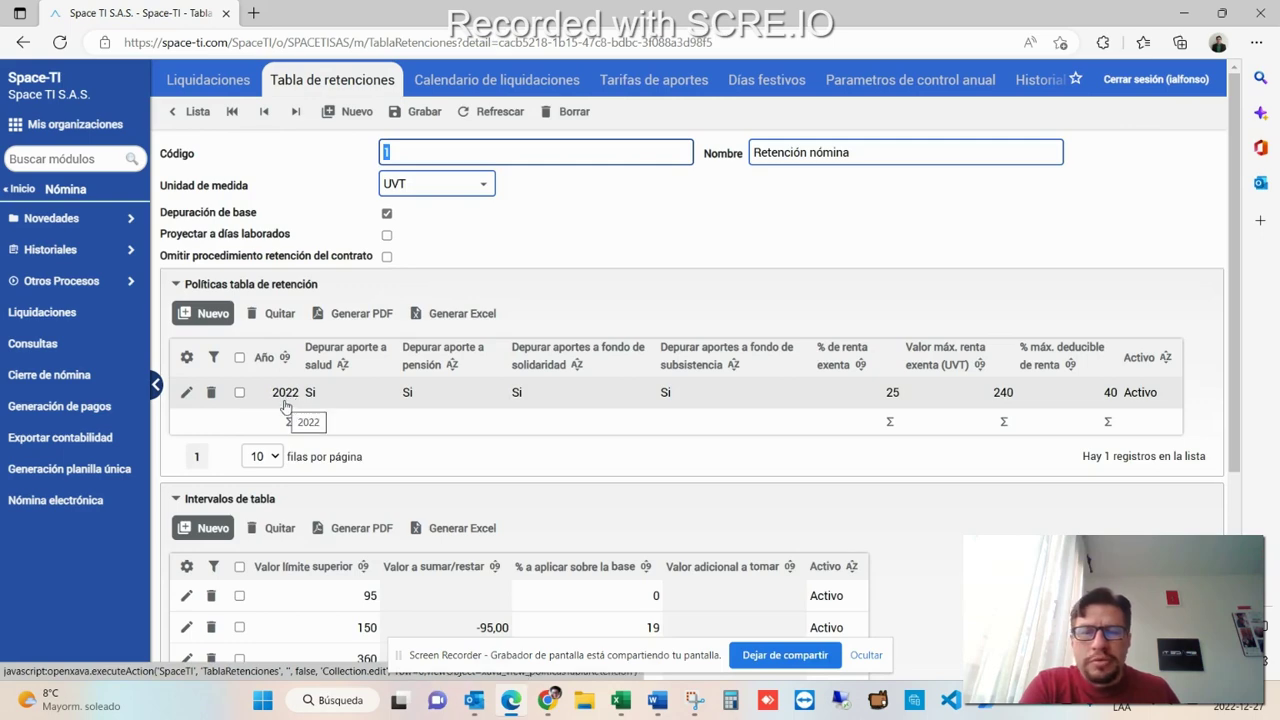
scroll(285, 405, "down", 2)
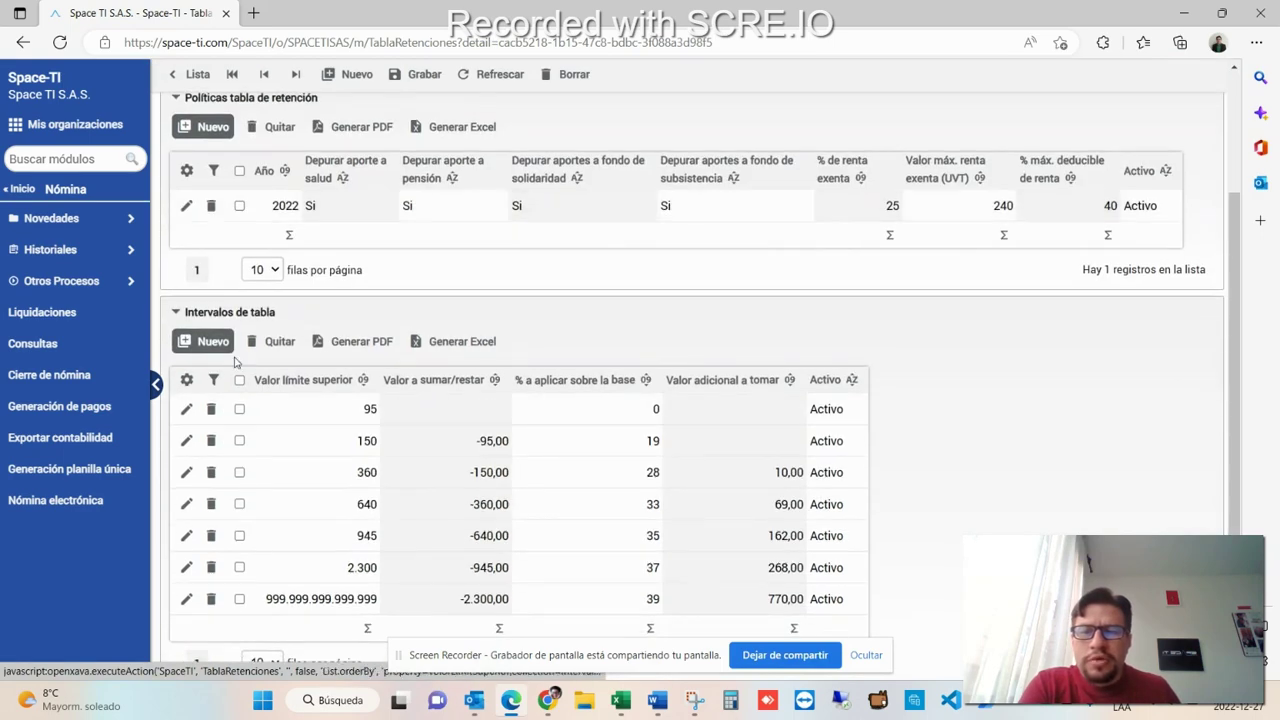
scroll(508, 441, "down", 1)
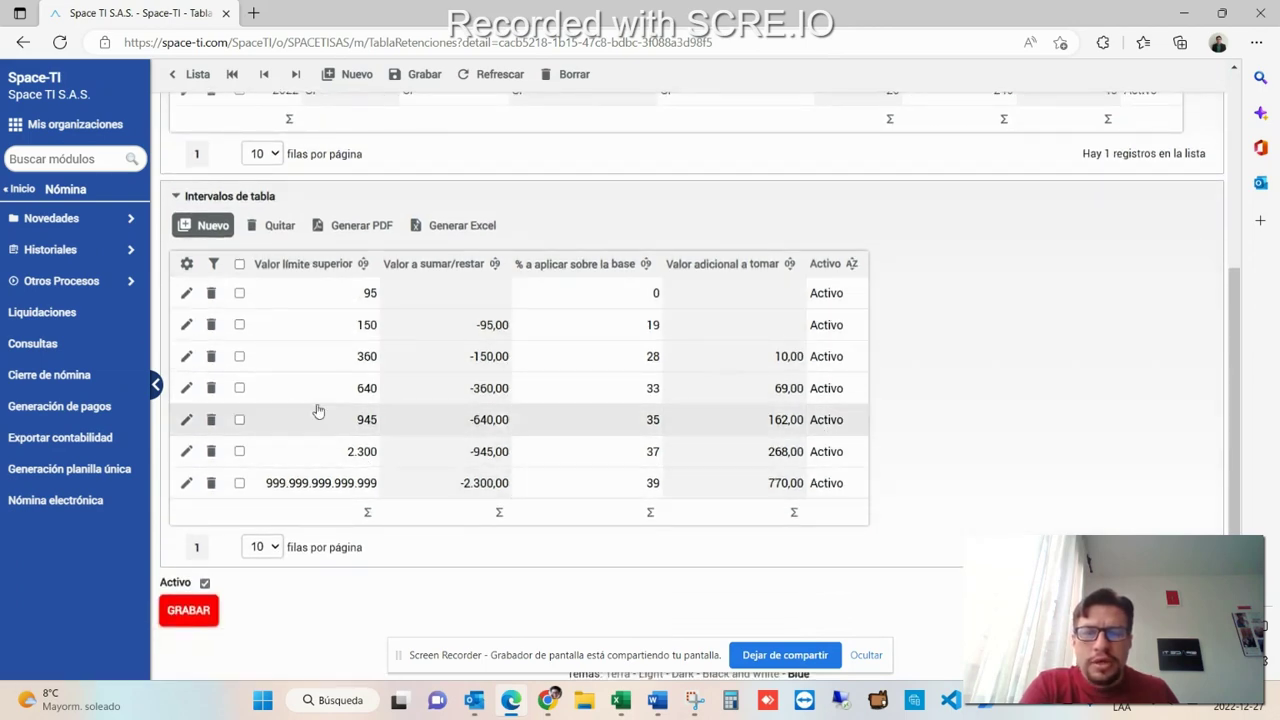
scroll(314, 409, "up", 3)
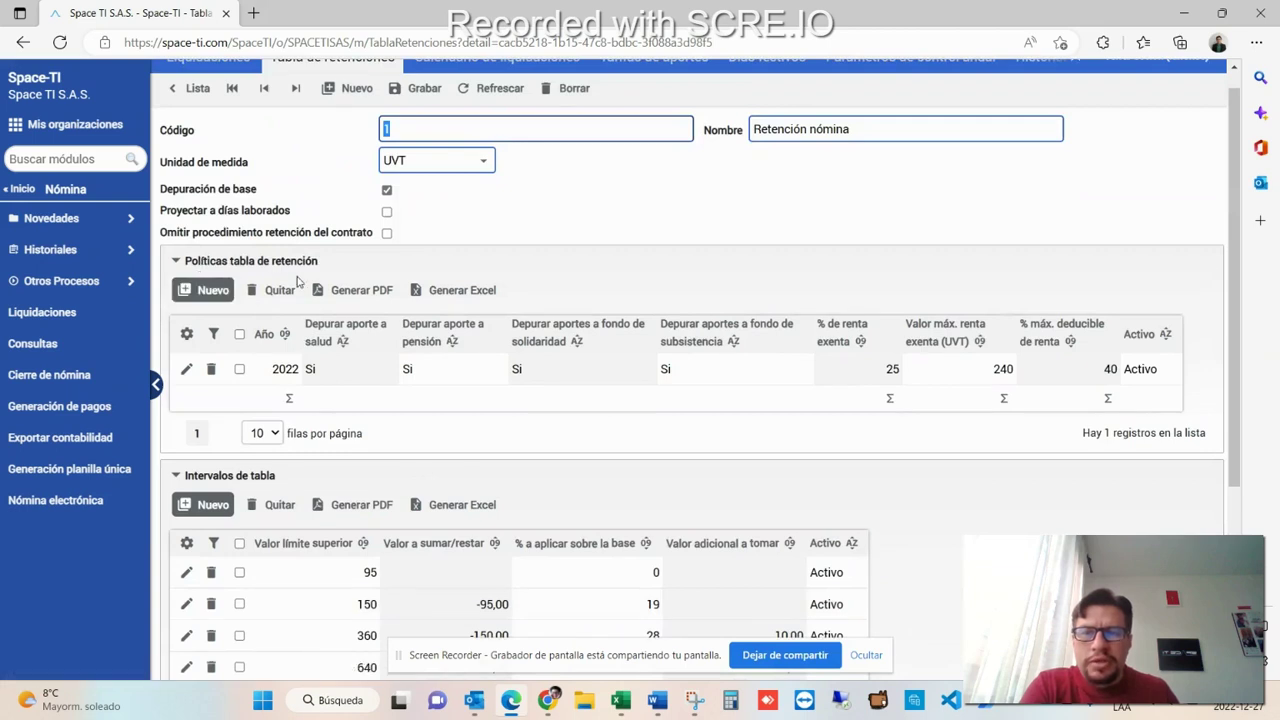
Open the 2022 policy of Retención nómina and capture its whole edit dialog as a snip in Herramienta Recortes.
left_click(282, 380)
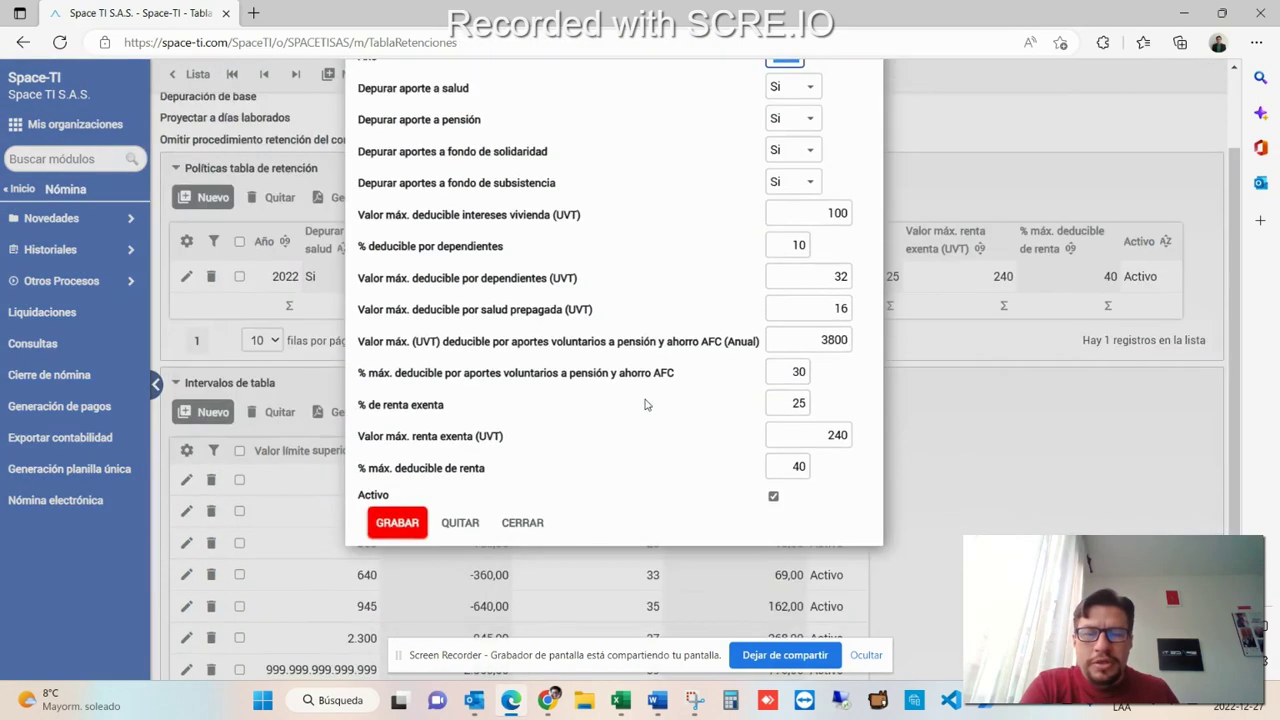
left_click(694, 700)
key("alt+Tab")
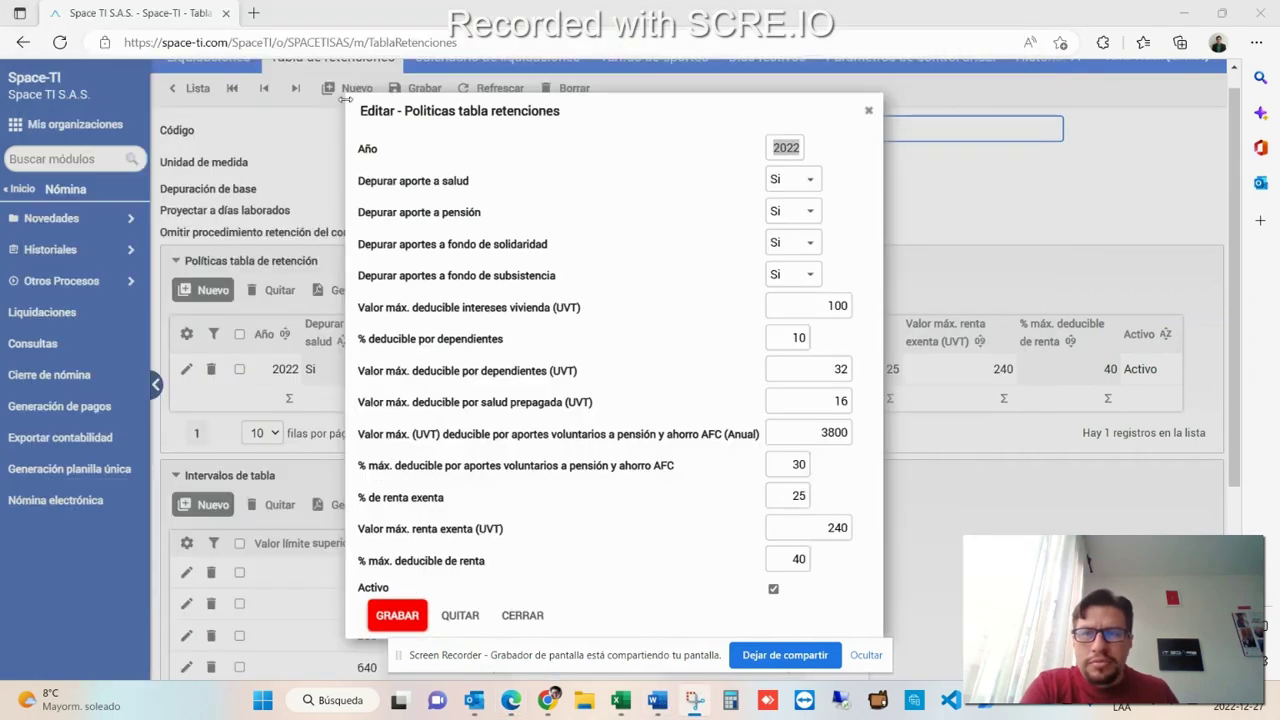
key("super+shift+s")
left_click_drag(347, 98, 880, 640)
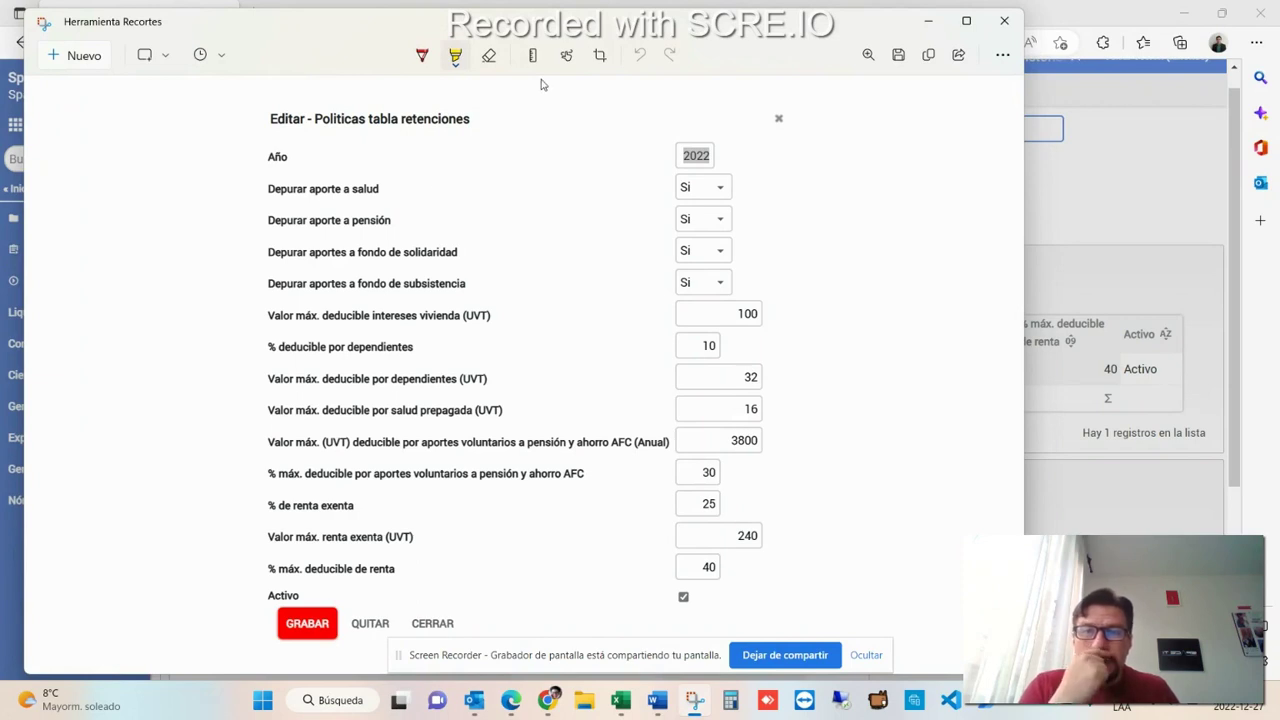
Circle the Valor máx. renta exenta (UVT) value on the snip with the red pen, undoing stray strokes.
left_click(426, 60)
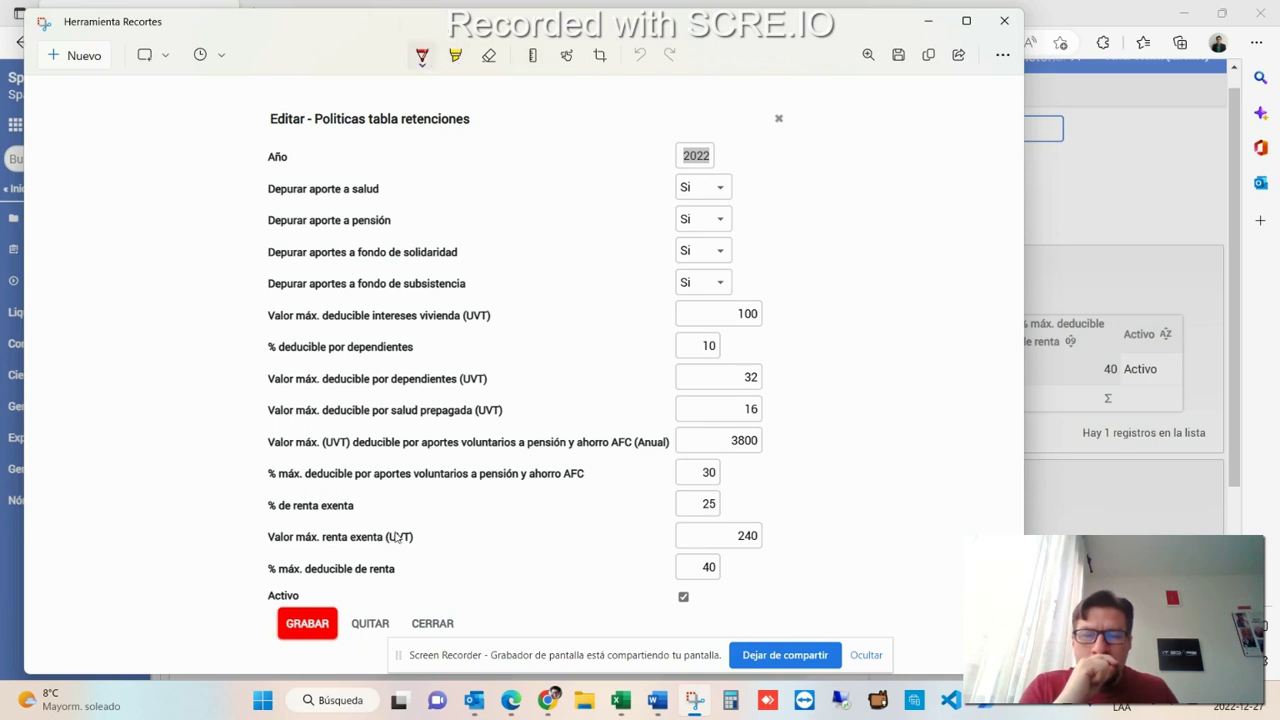
mouse_move(751, 527)
left_mouse_down()
mouse_move(735, 562)
mouse_move(783, 540)
mouse_move(758, 521)
mouse_move(728, 548)
mouse_move(778, 548)
mouse_move(749, 516)
left_mouse_up()
key("ctrl+z")
key("ctrl+z")
key("ctrl+z")
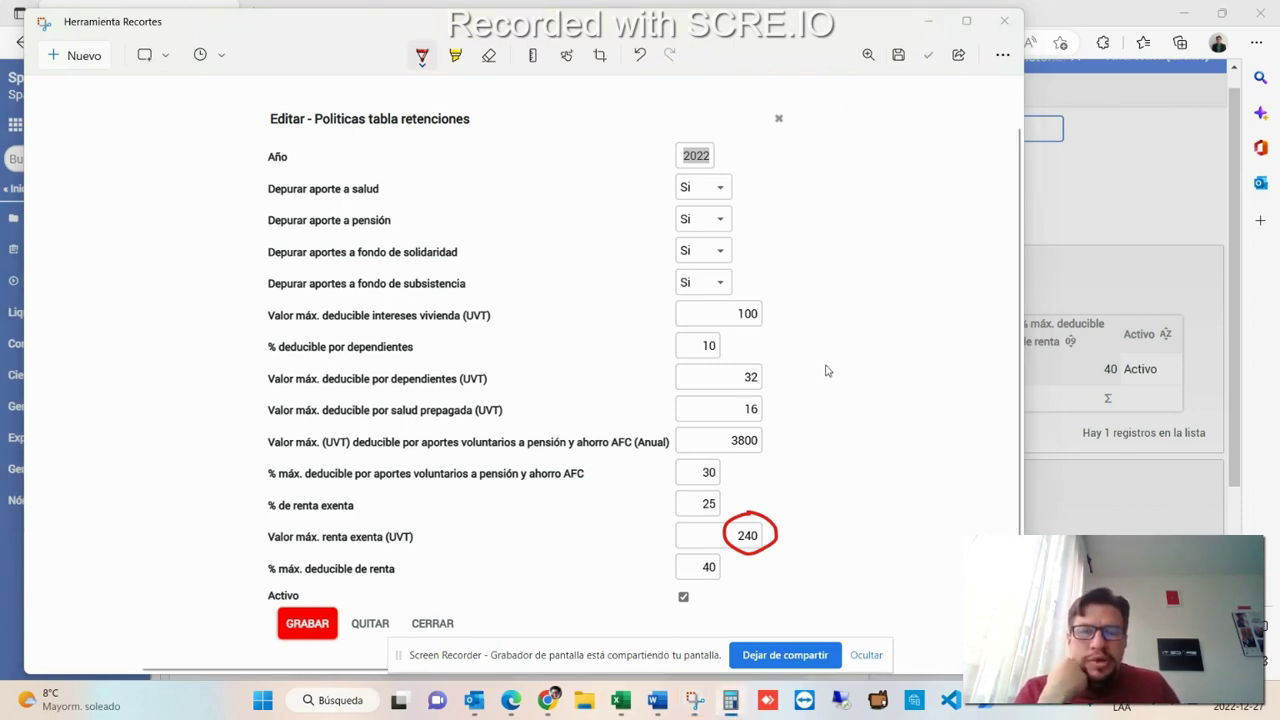
Calculate 790 ÷ 12 in Calculadora to get the monthly UVT limit.
key("XF86Calculator")
type("79")
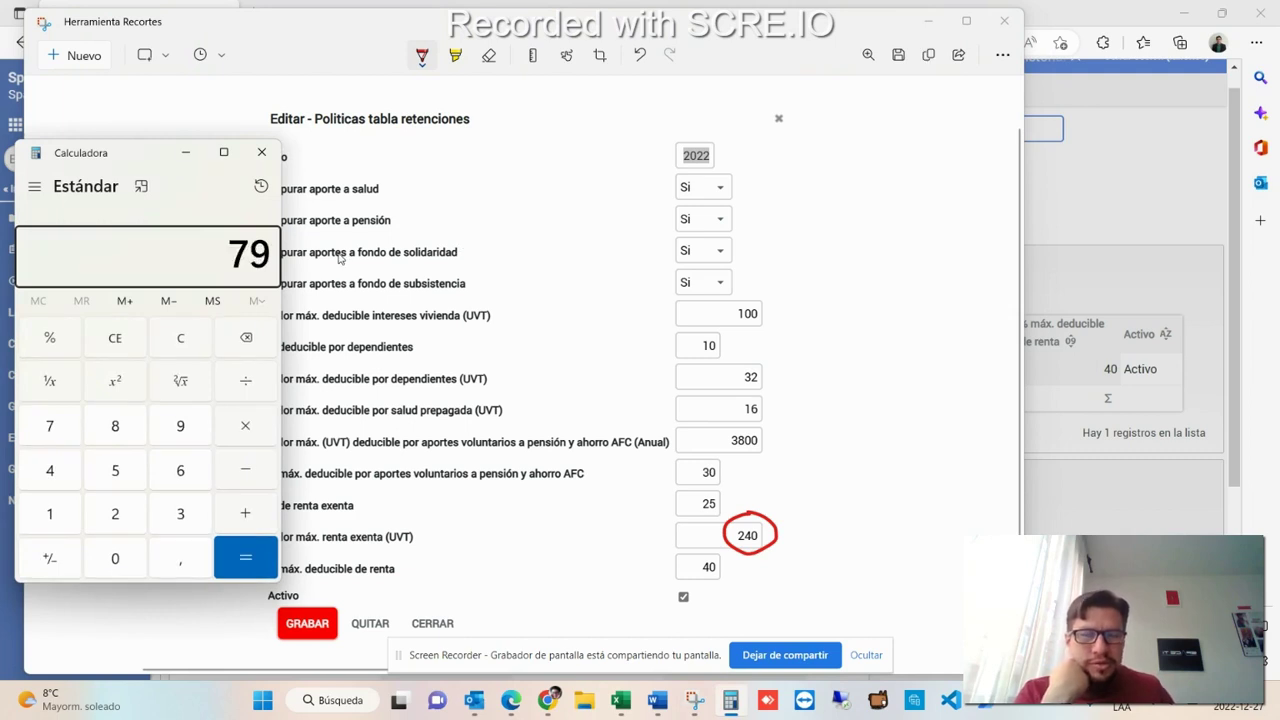
type("0 ÷ 12")
key("Return")
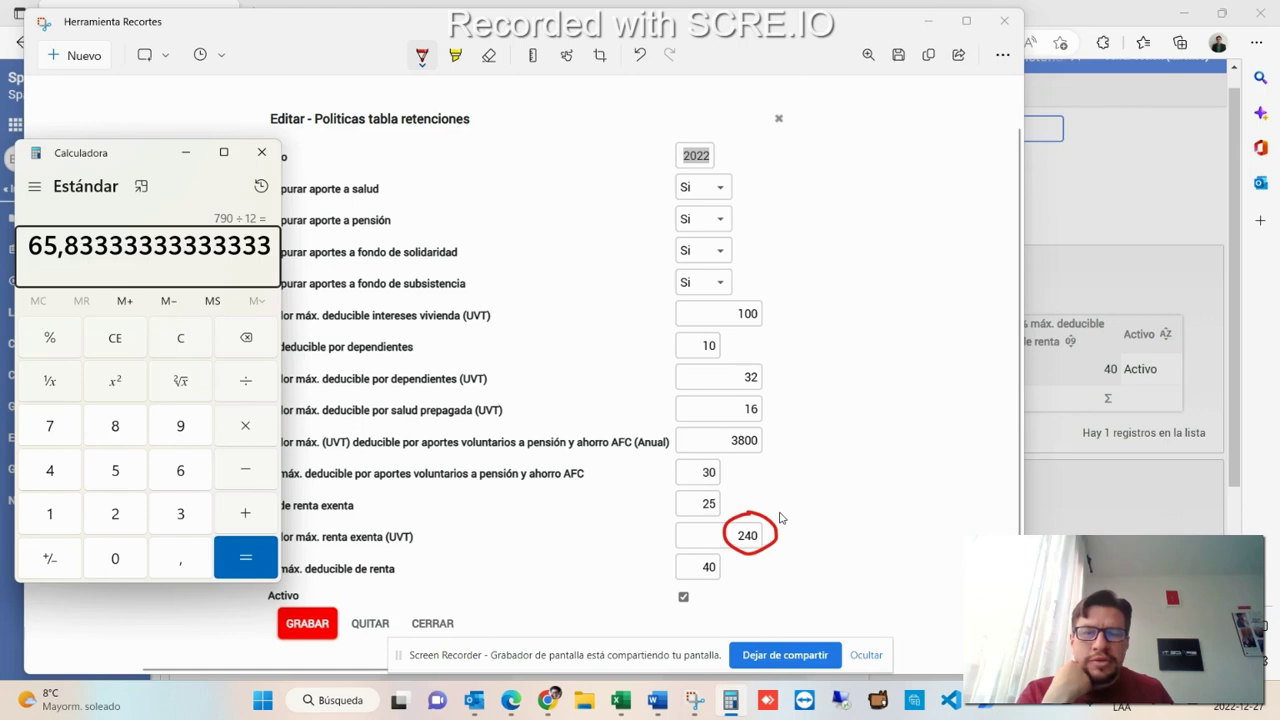
Return to Space-TI in the browser, close the 2022 policy unchanged, and start a new retention table policy with Año 2023.
left_click(1058, 519)
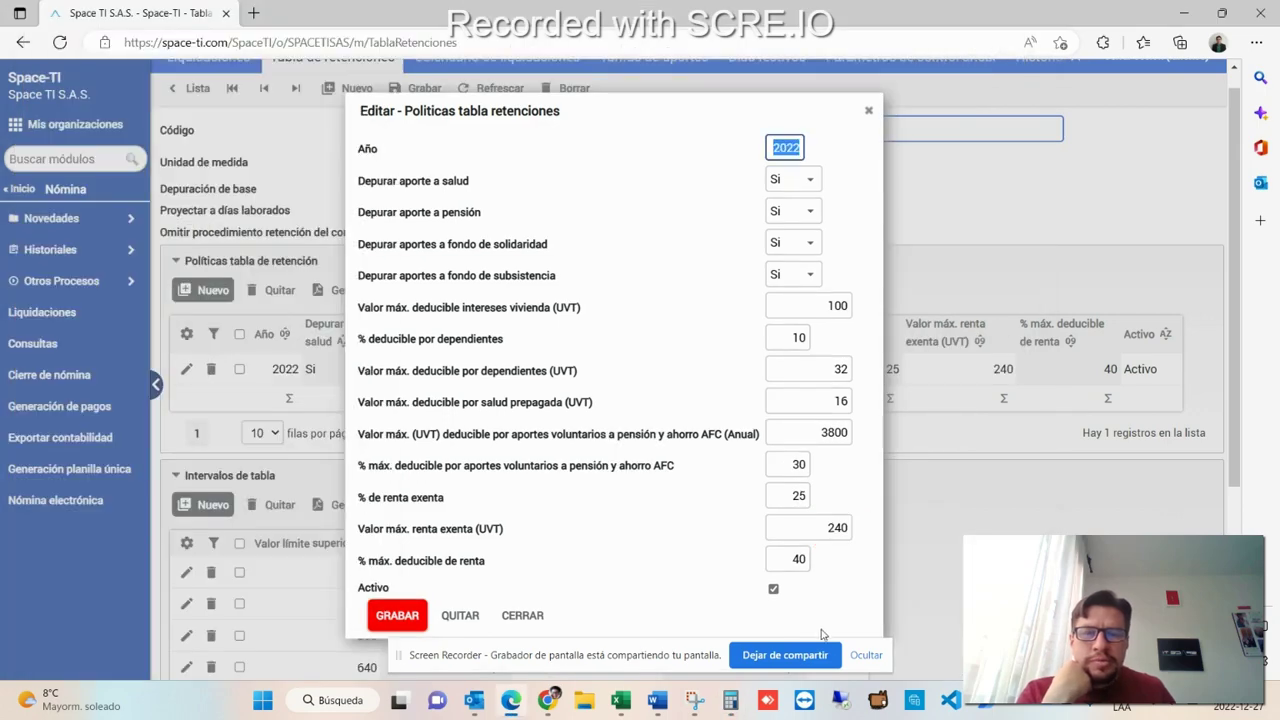
left_click(536, 630)
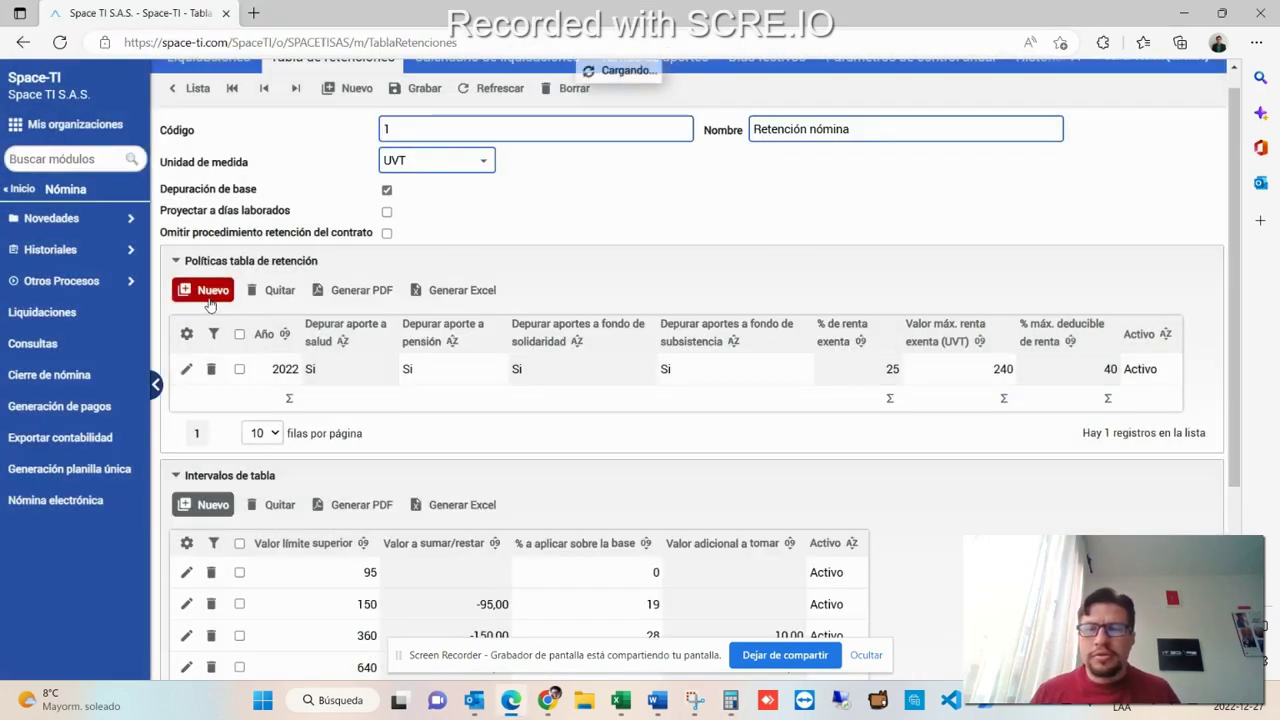
left_click(210, 292)
type("2023")
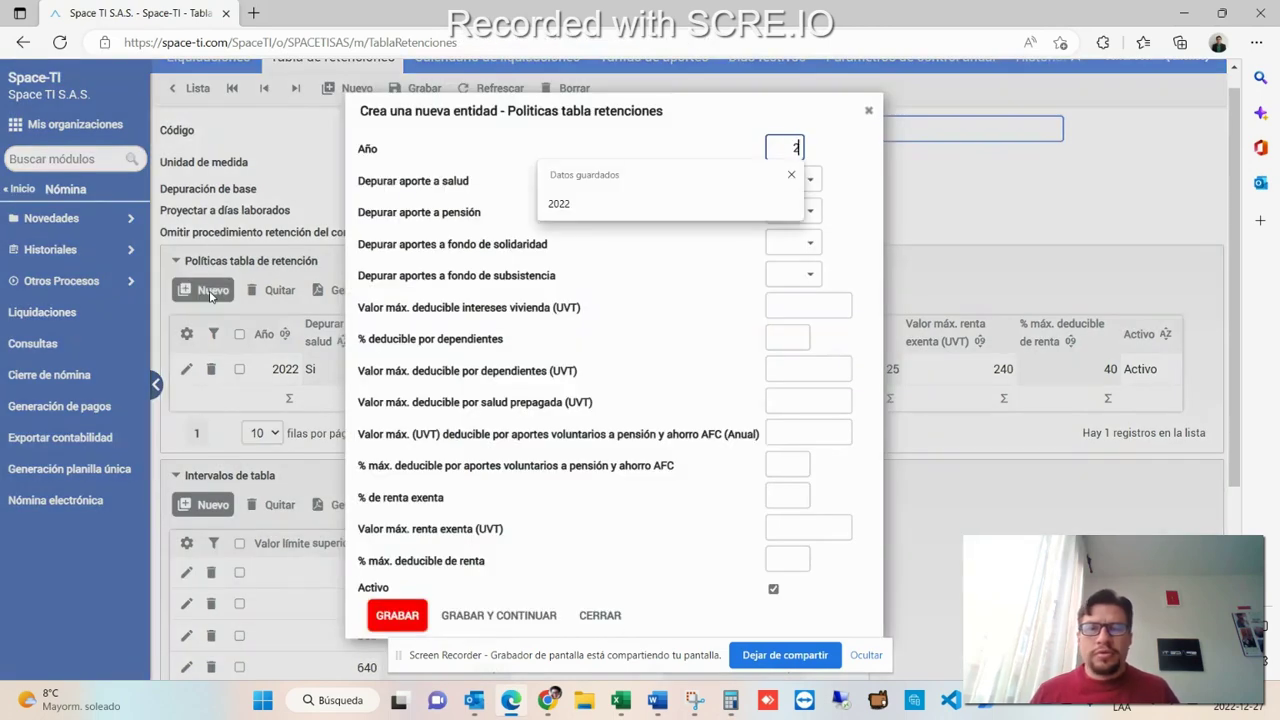
key("Tab")
Following the 2022 snip, set Depurar for salud, pensión, fondo de solidaridad and fondo de subsistencia contributions to Si.
key("alt+Tab")
key("alt+Tab")
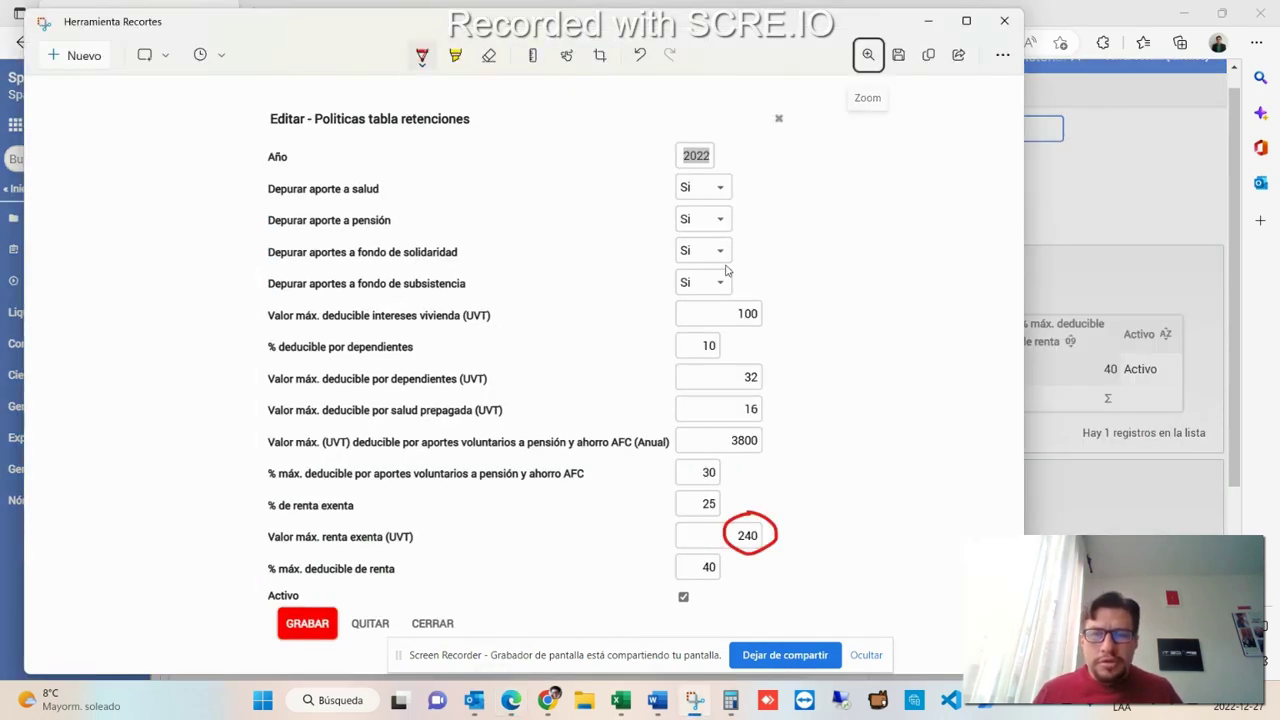
key("alt+Tab")
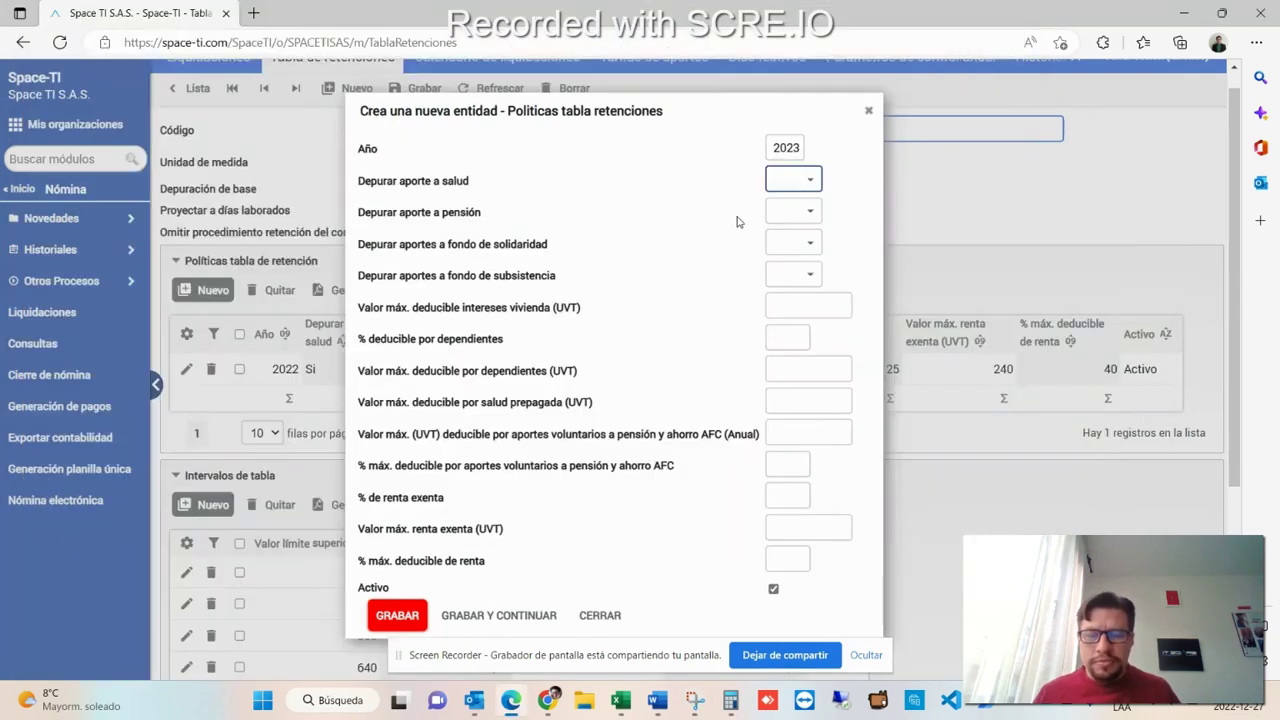
type("Si")
key("Tab")
type("Si")
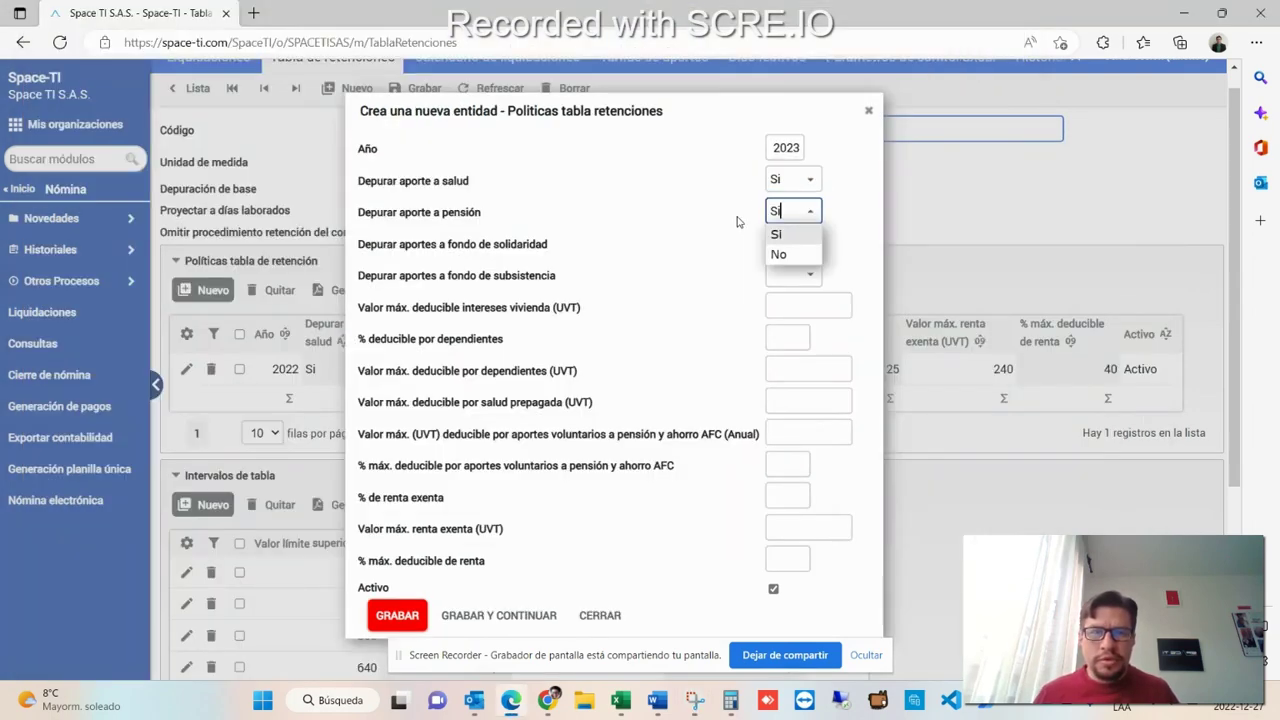
key("Tab")
type("Si")
key("Tab")
type("Si")
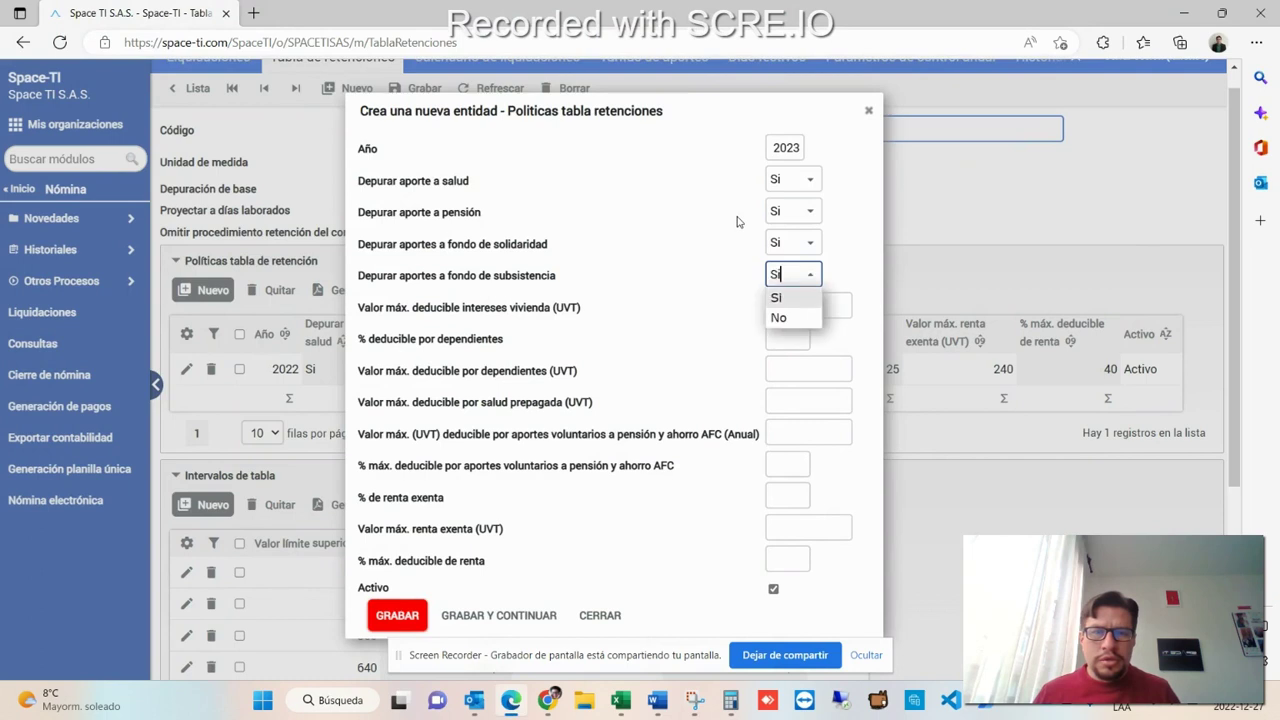
key("Return")
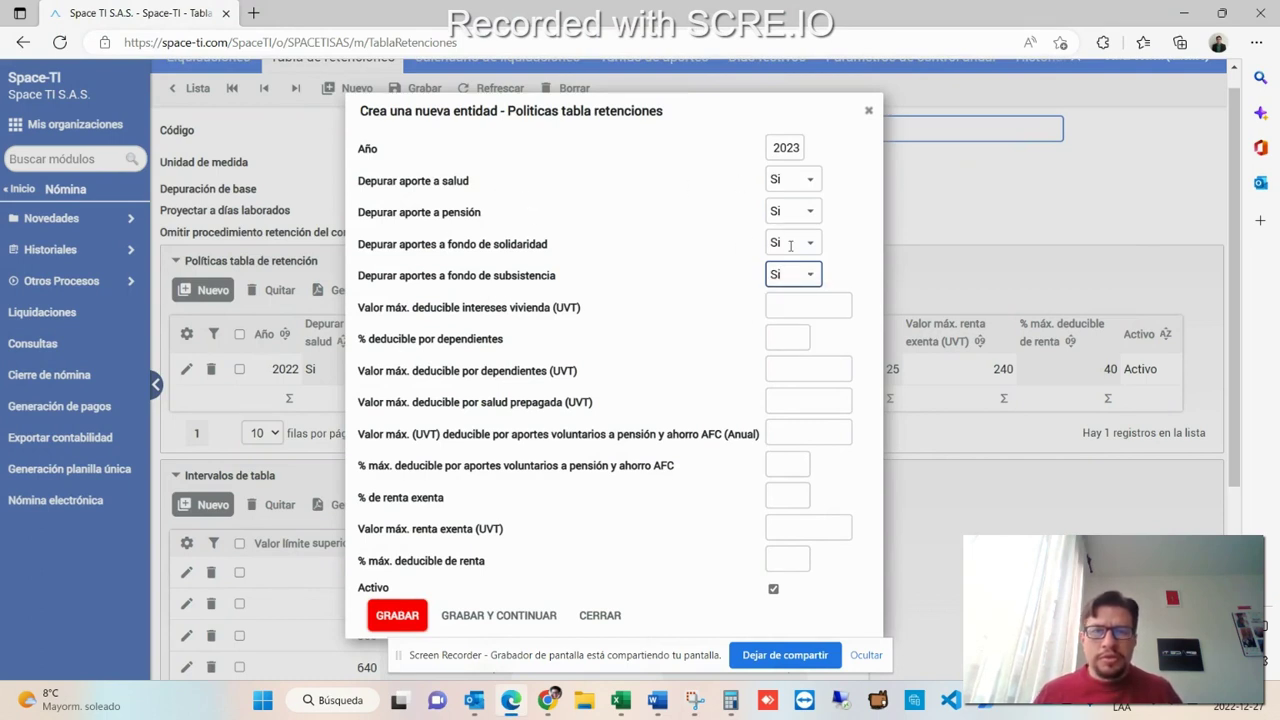
Set Valor máx. deducible intereses vivienda (UVT) to 100 and % deducible por dependientes to 10, checking against the snip.
left_click(785, 308)
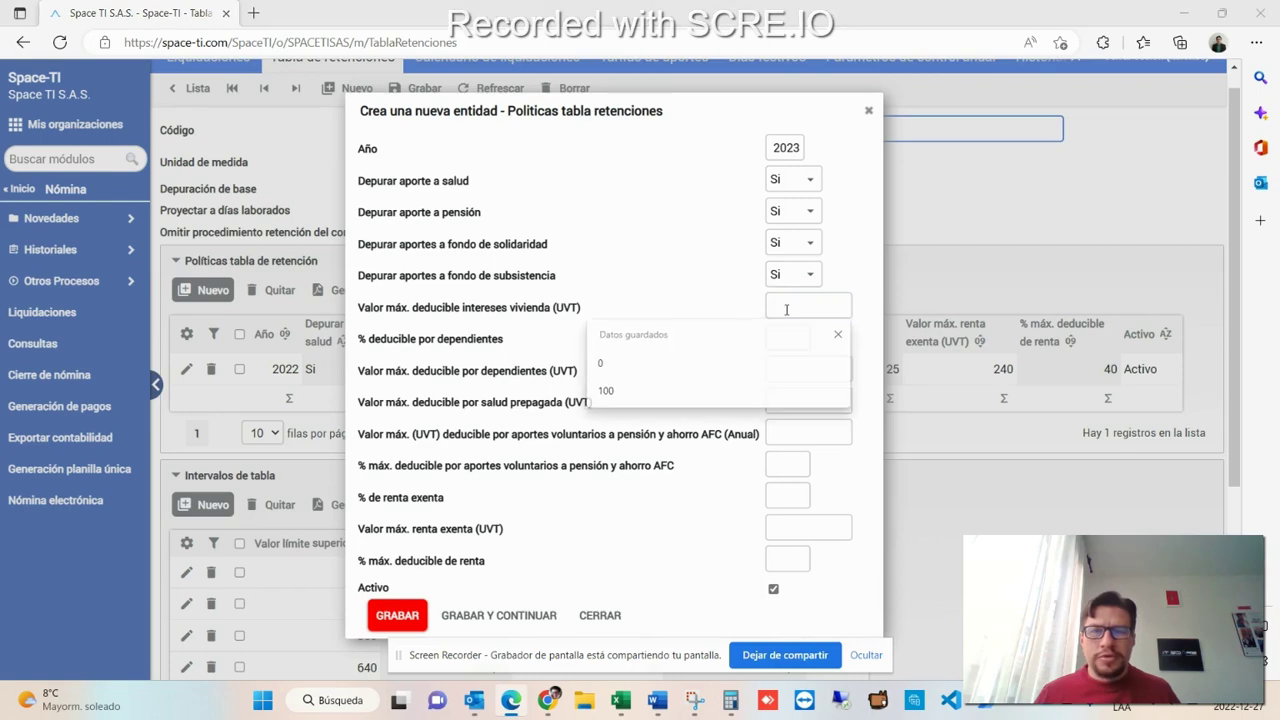
key("alt+Tab")
key("alt+Tab")
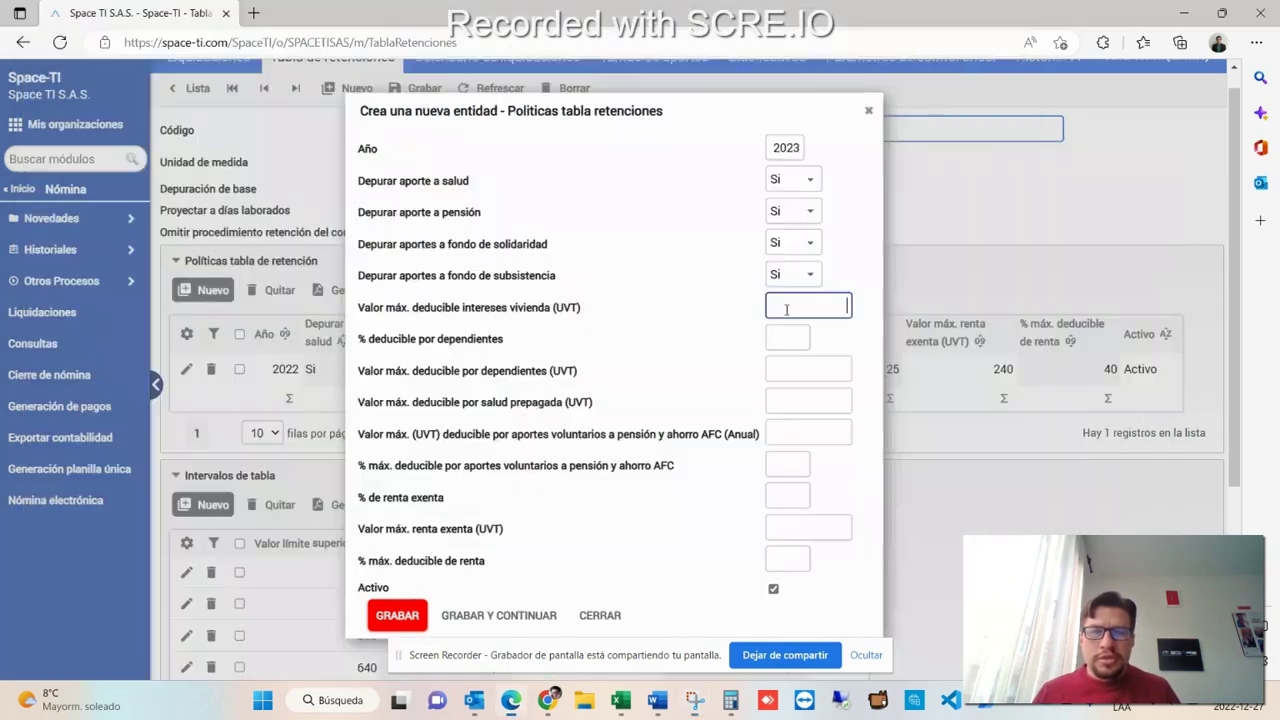
type("100")
key("Tab")
key("alt+Tab")
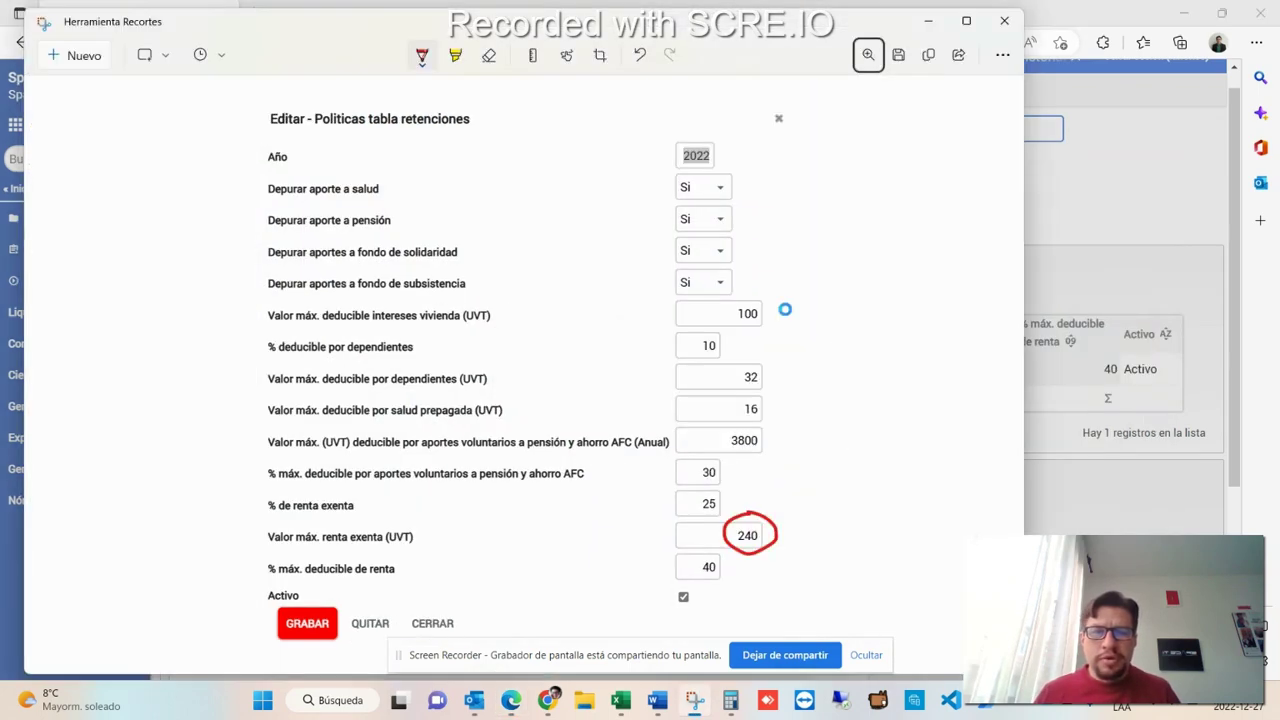
key("alt+Tab")
type("10")
key("Tab")
Set Valor máx. deducible por dependientes (UVT) to 32 and Valor máx. deducible por salud prepagada (UVT) to 16, following the snip.
key("alt+Tab")
key("alt+Tab")
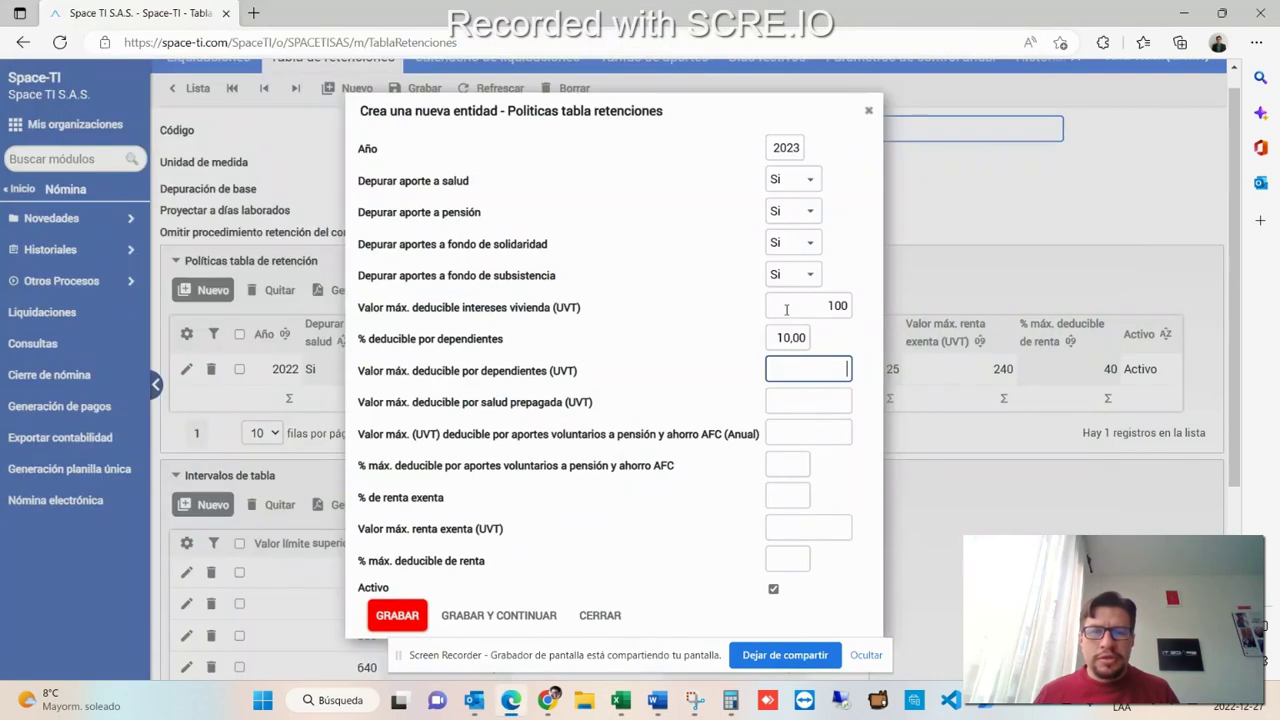
type("32")
key("Tab")
key("alt+Tab")
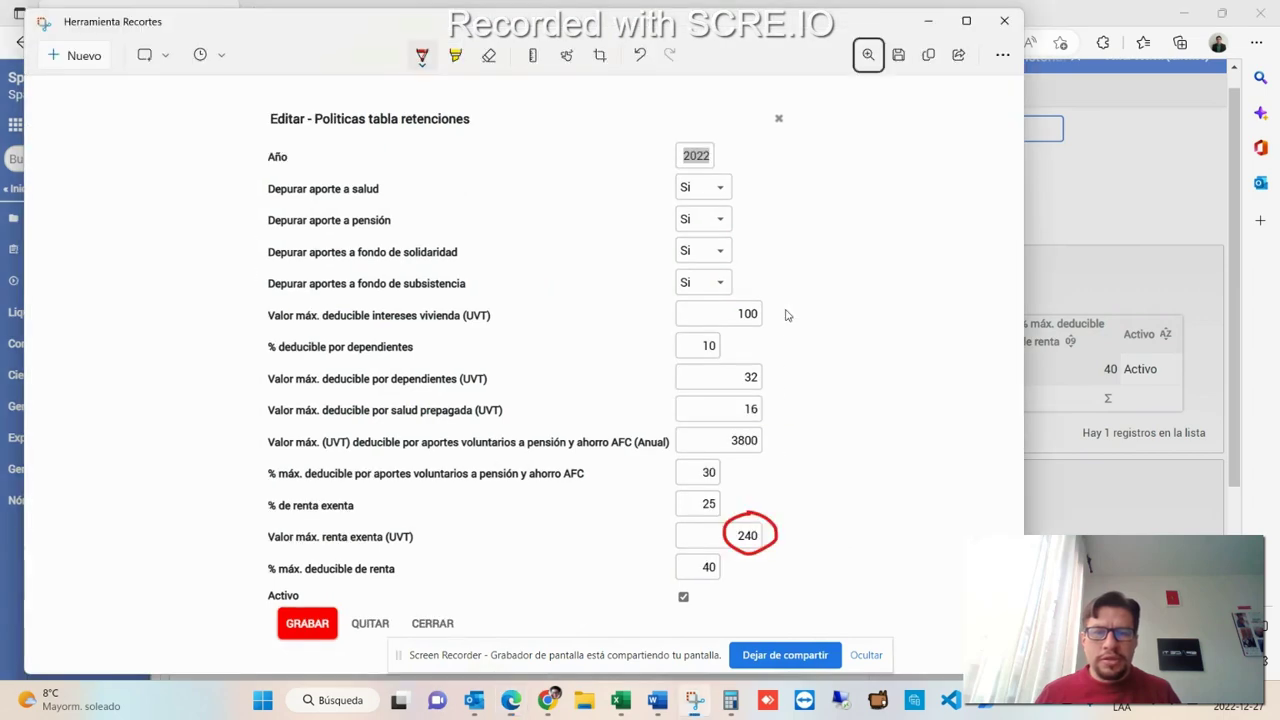
key("alt+Tab")
type("16")
key("Tab")
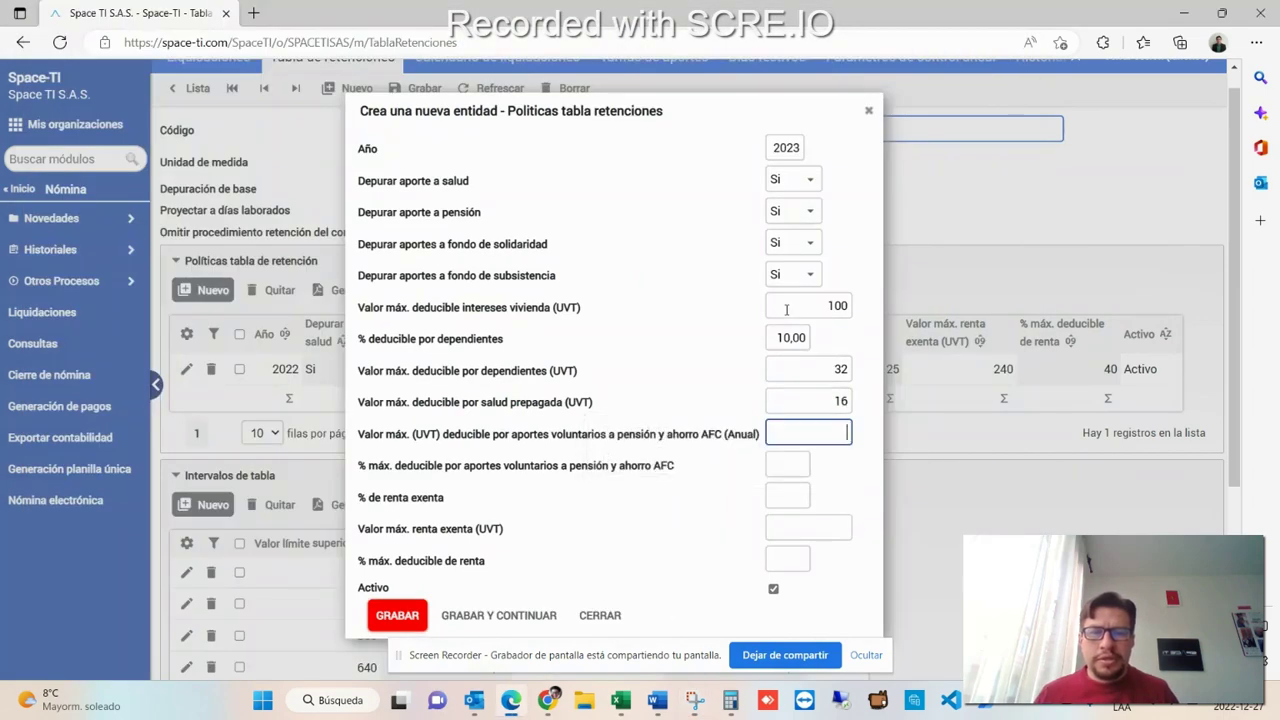
For aportes voluntarios a pensión y ahorro AFC, set the annual maximum deductible to 3800 UVT and the maximum deductible percentage to 30.
key("alt+Tab")
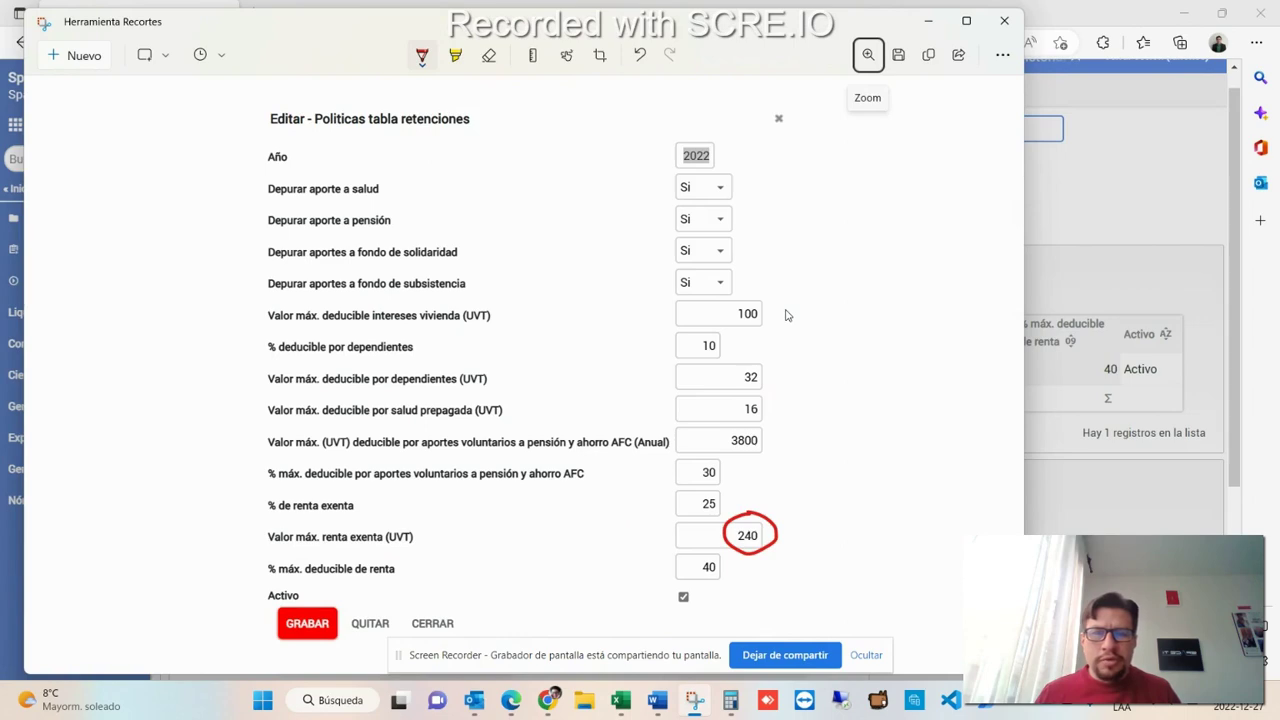
key("alt+Tab")
type("3800")
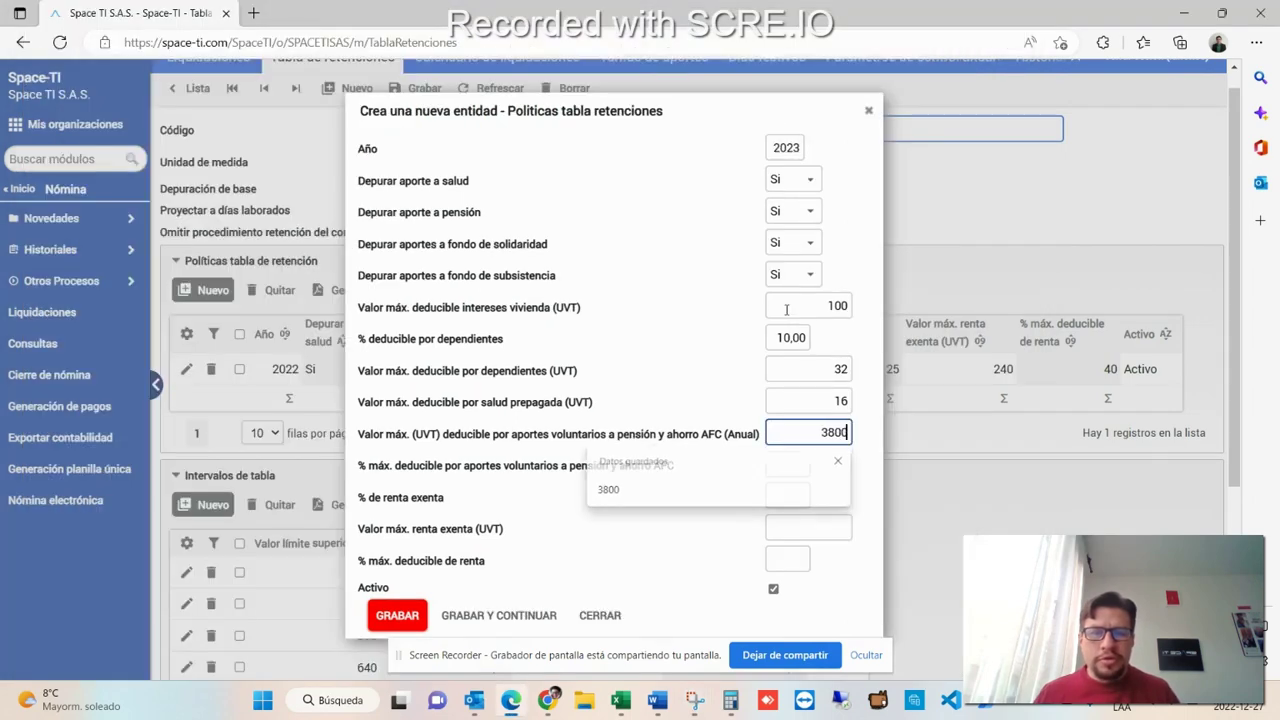
key("Tab")
key("alt+Tab")
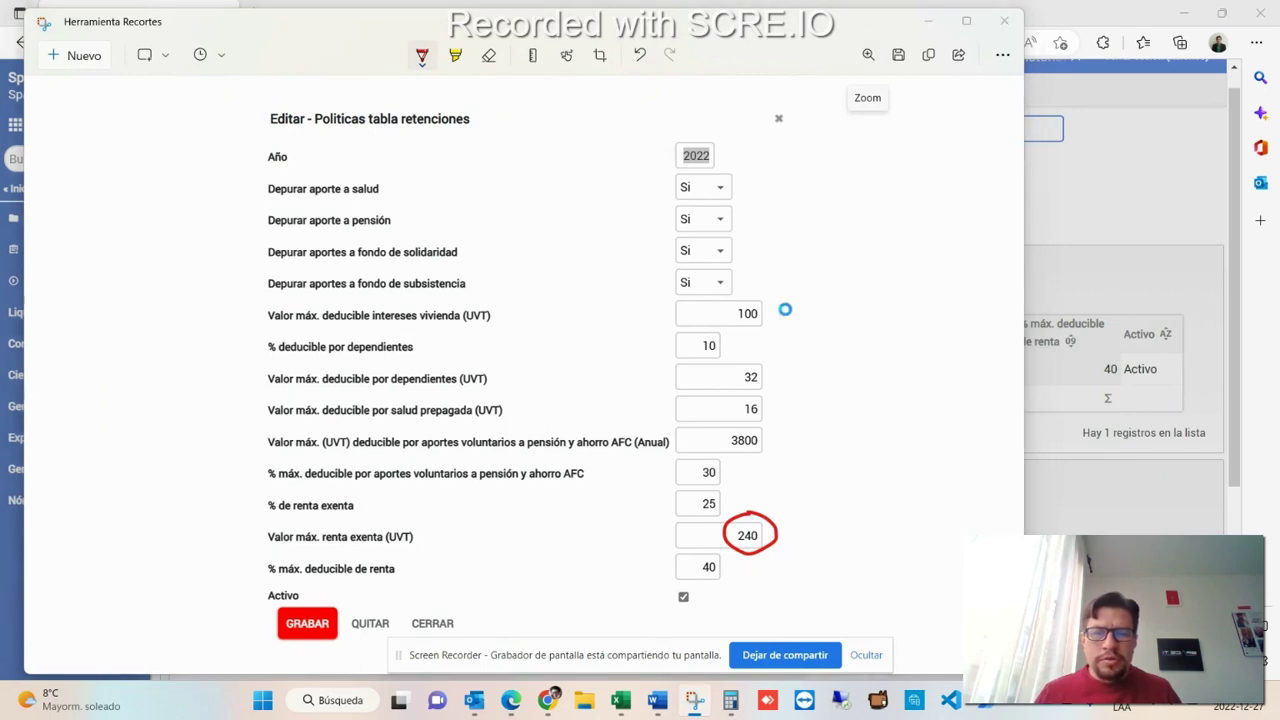
key("alt+Tab")
type("30")
key("Tab")
key("alt+Tab")
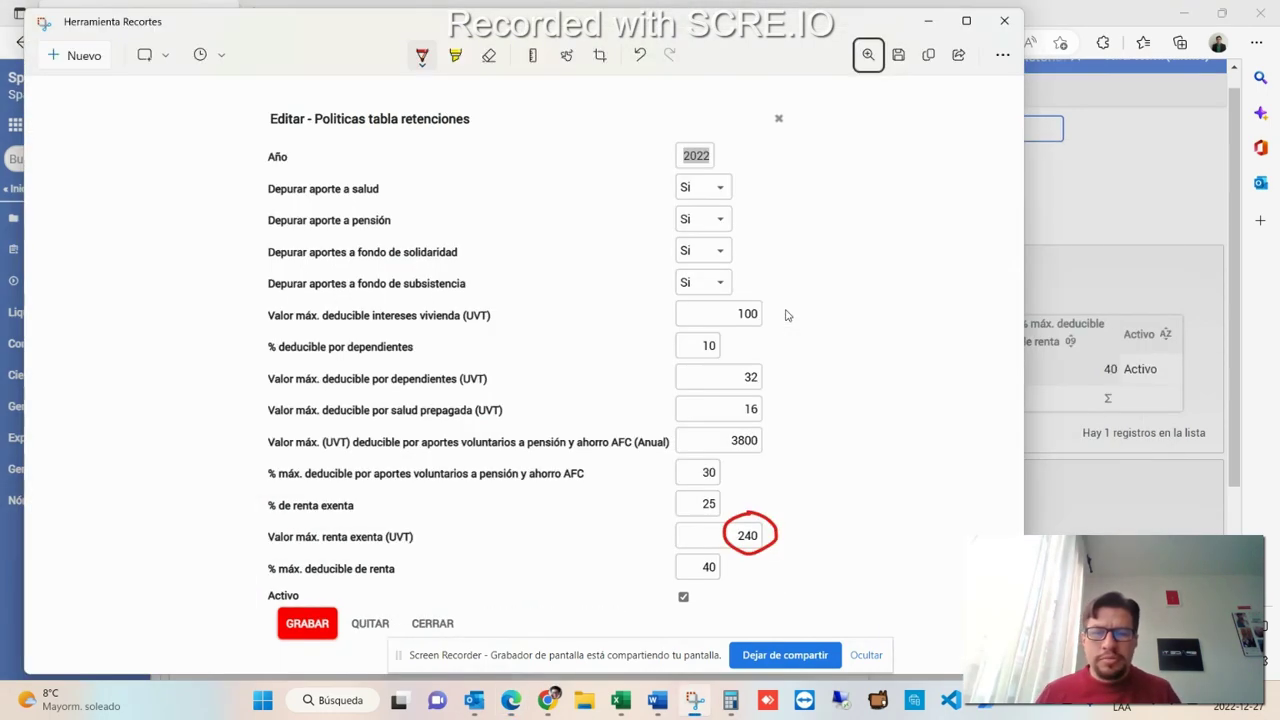
Set % de renta exenta to 25 and Valor máx. renta exenta (UVT) to 65, checking the calculator for the monthly UVT value.
key("alt+Tab")
type("25")
key("Tab")
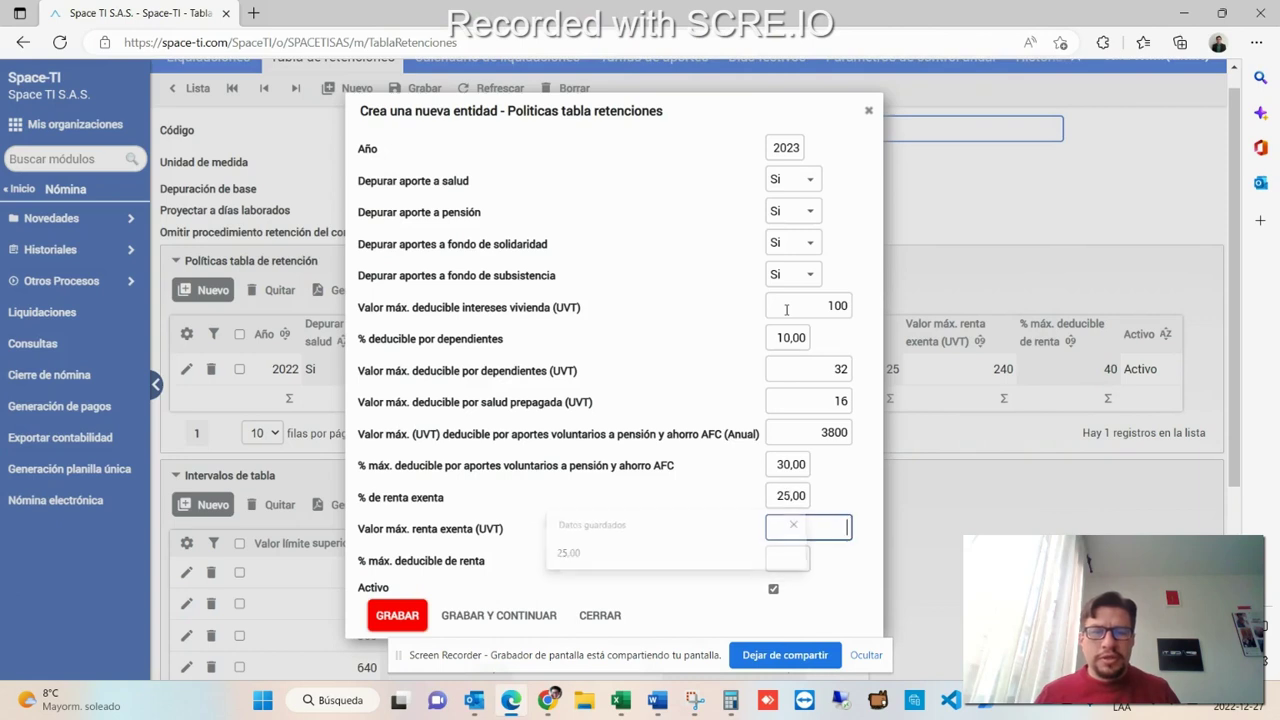
left_click(731, 700)
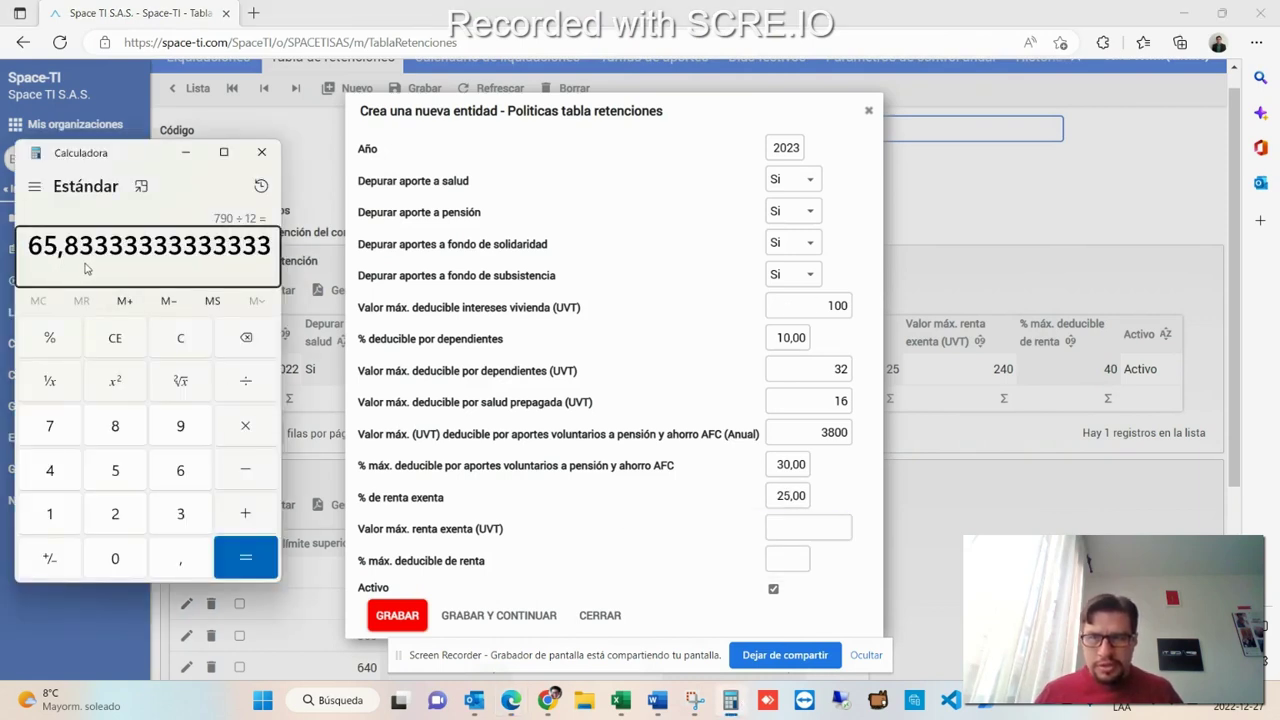
key("alt+Tab")
type("65")
key("BackSpace")
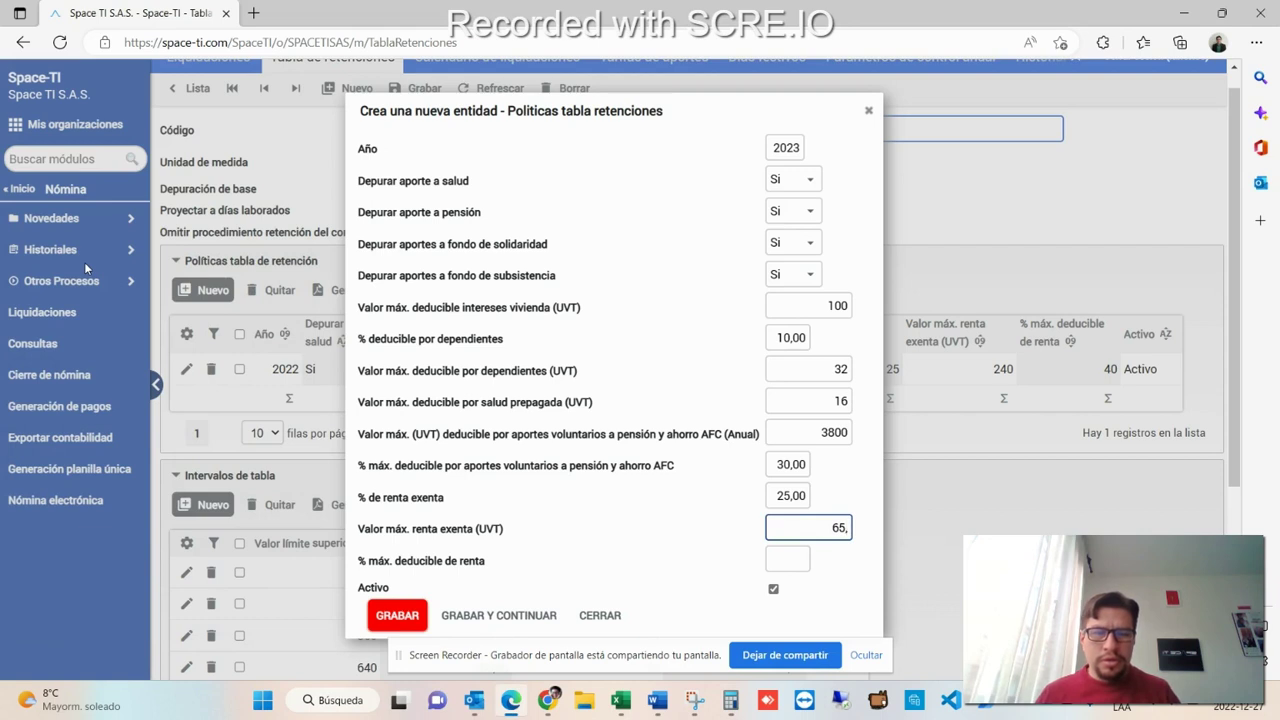
key("Tab")
key("shift+Tab")
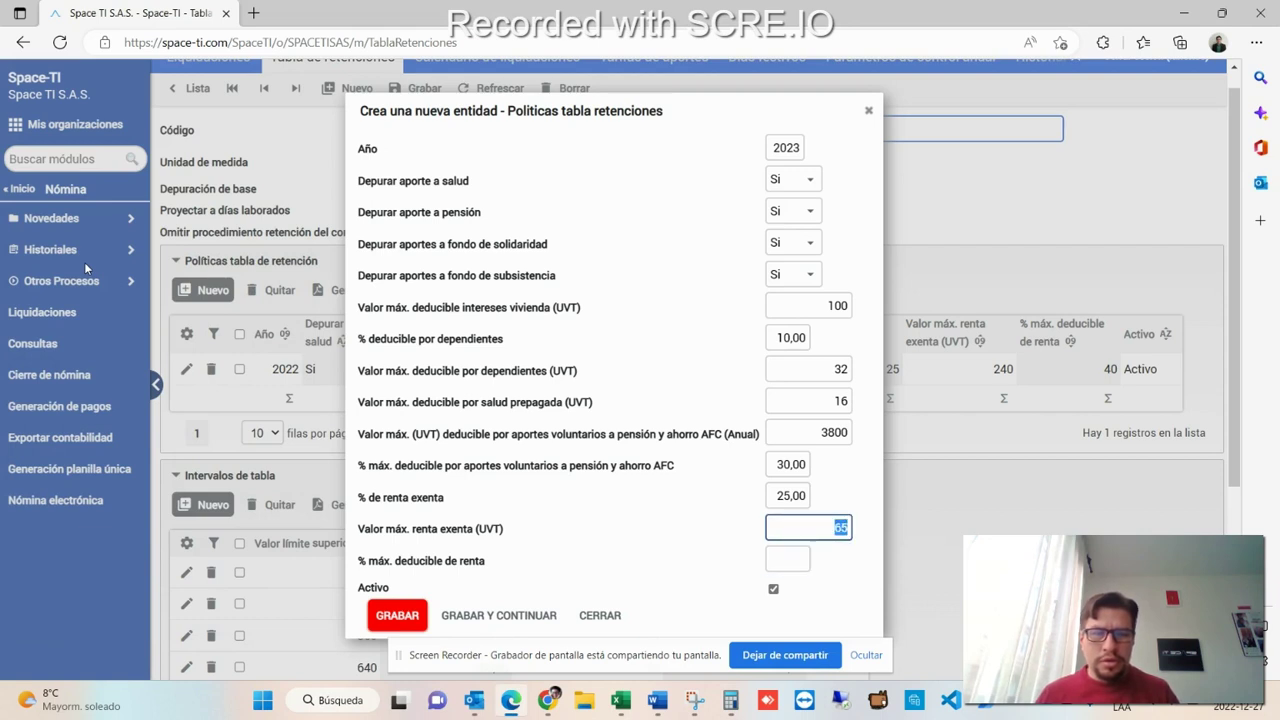
key("Right")
key("Tab")
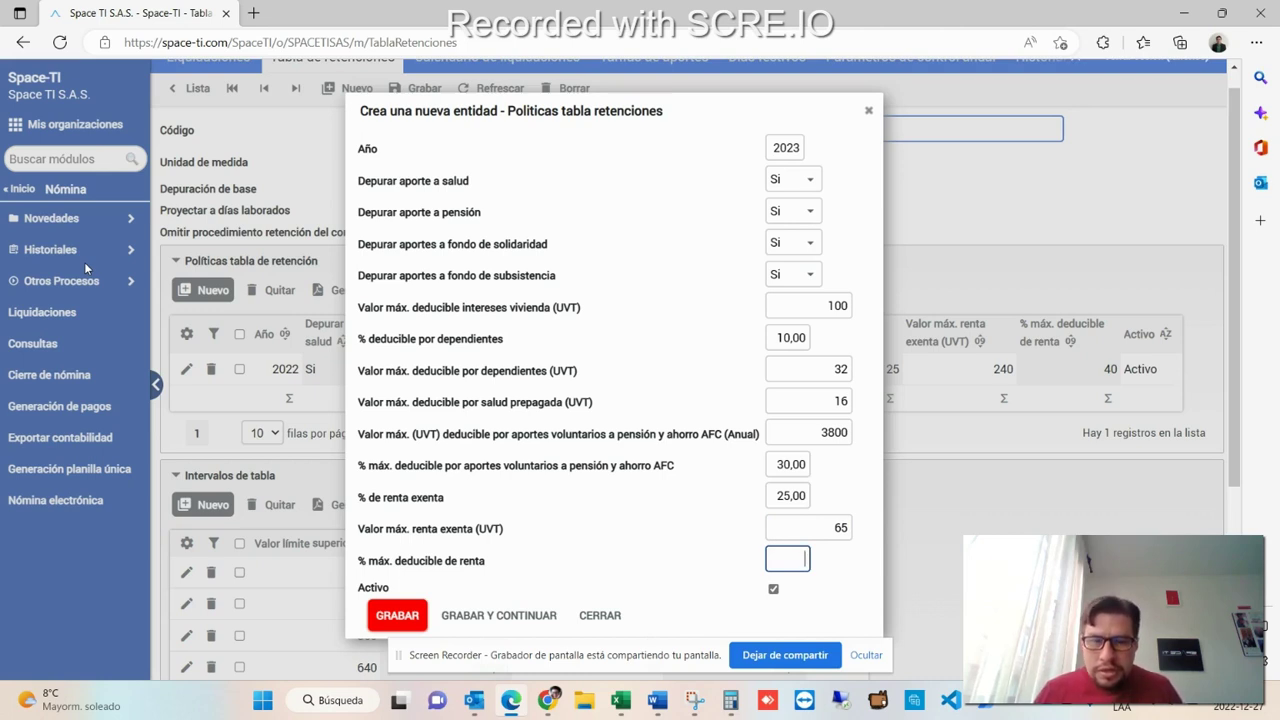
Set % máx. deducible de renta to 40 following the 2022 snip, and save the 2023 policy.
key("alt+Tab")
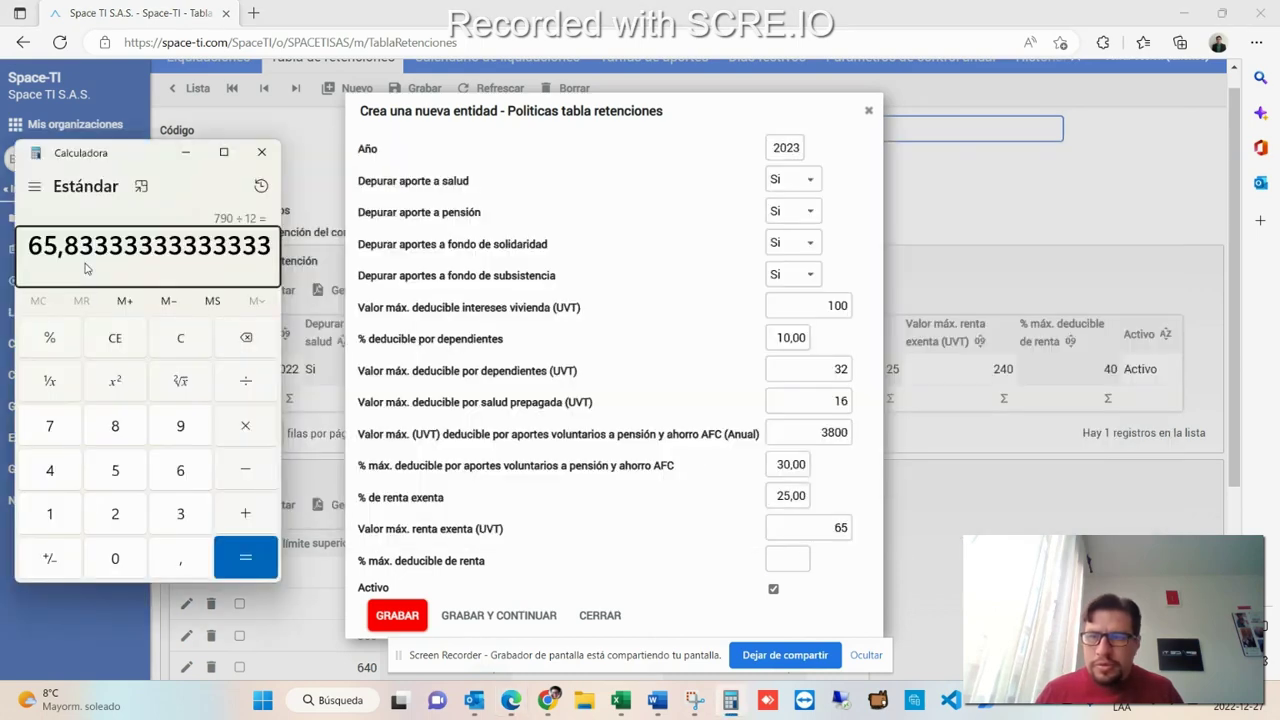
key("alt+Tab")
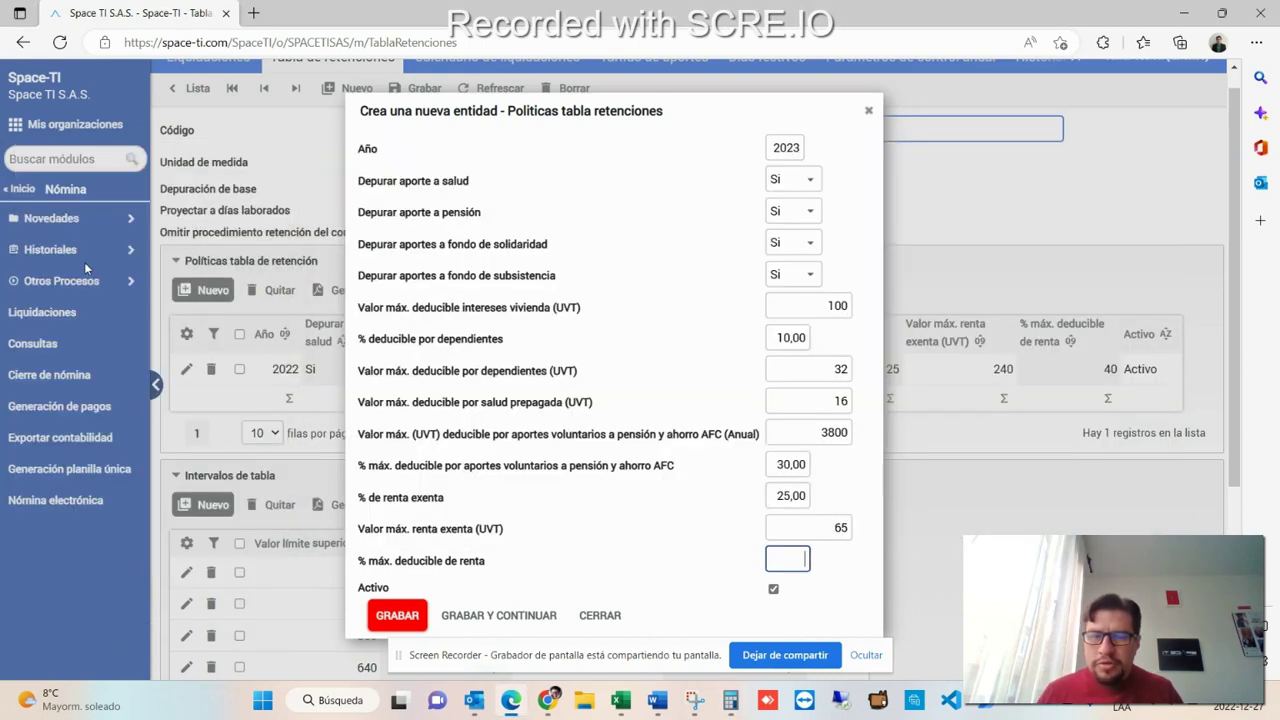
key("alt+Tab")
key("alt+Tab")
key("alt+Tab")
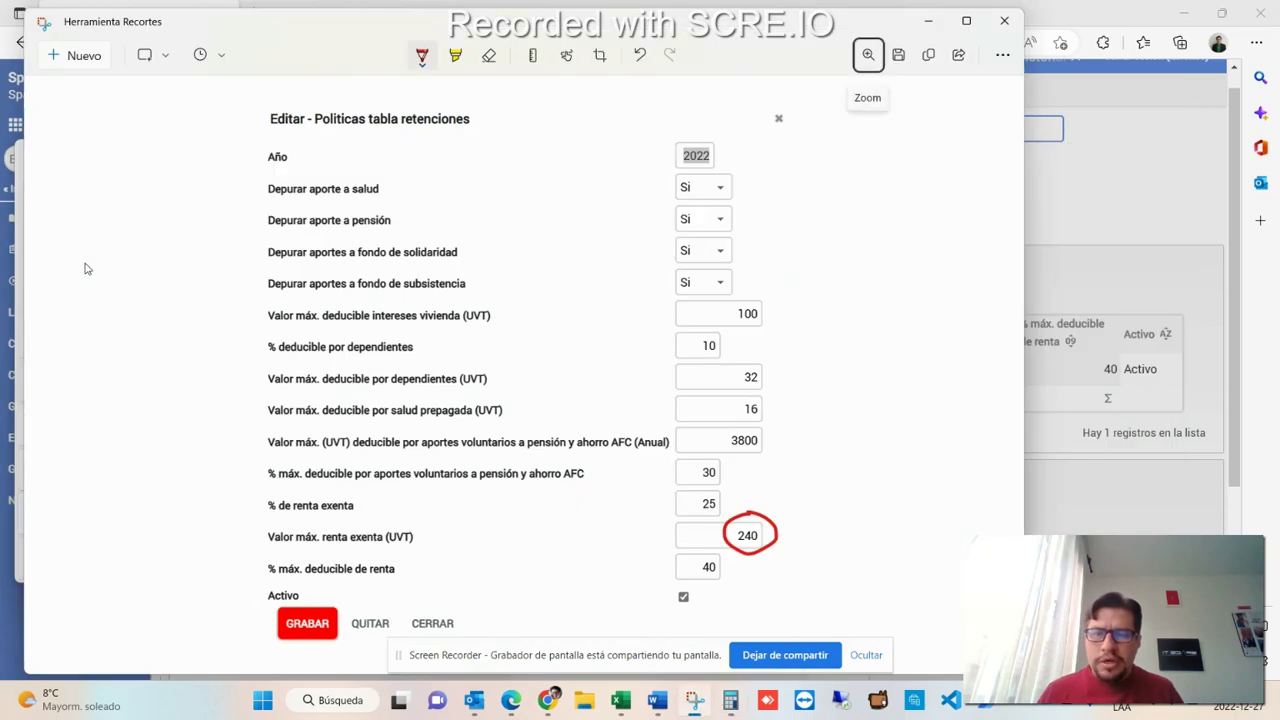
key("alt+Tab")
key("alt+Tab")
key("alt+Tab")
type("4")
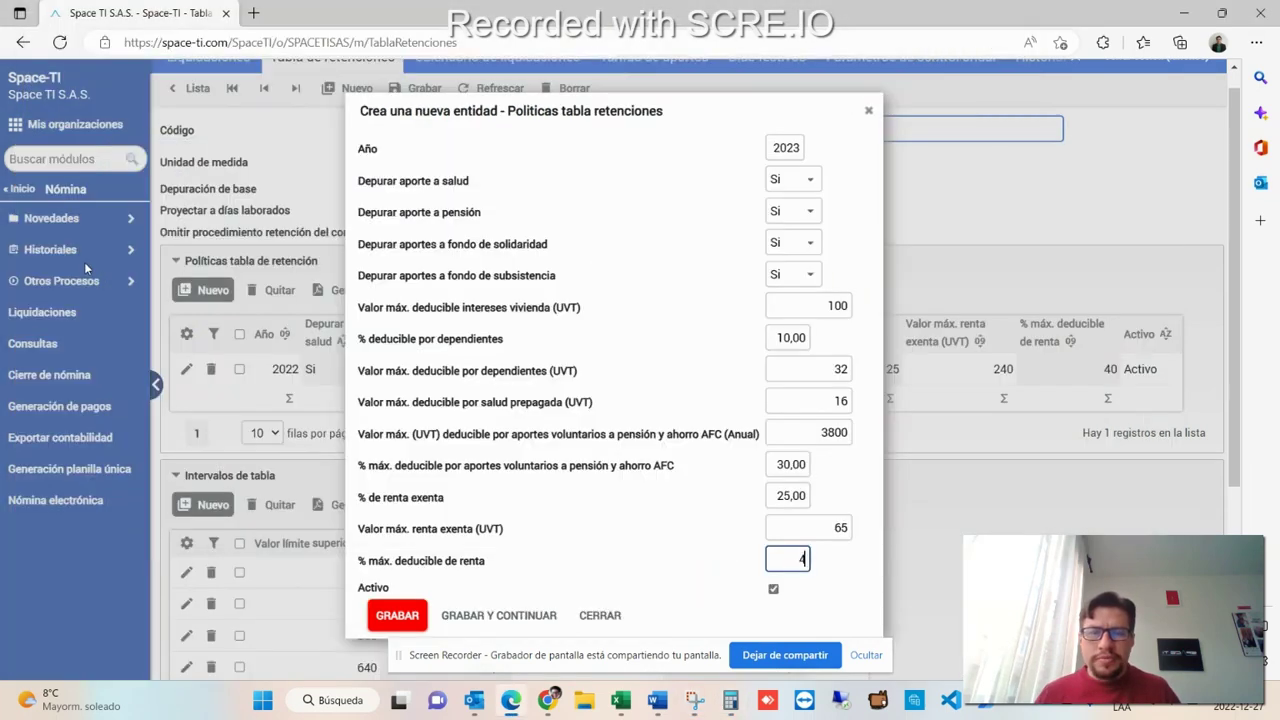
type("0")
left_click(400, 615)
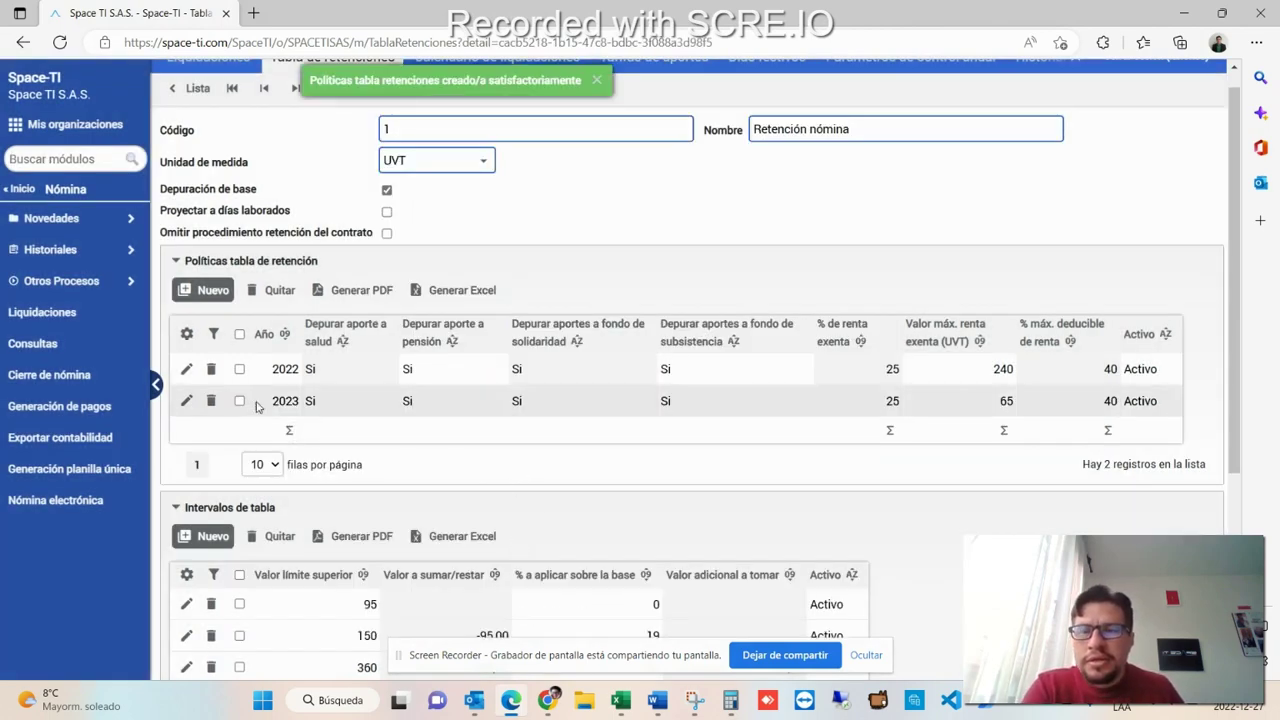
Open the Retención fondo solidaridad table from the list and review its unit of measure, policies and intervals.
scroll(279, 404, "up", 1)
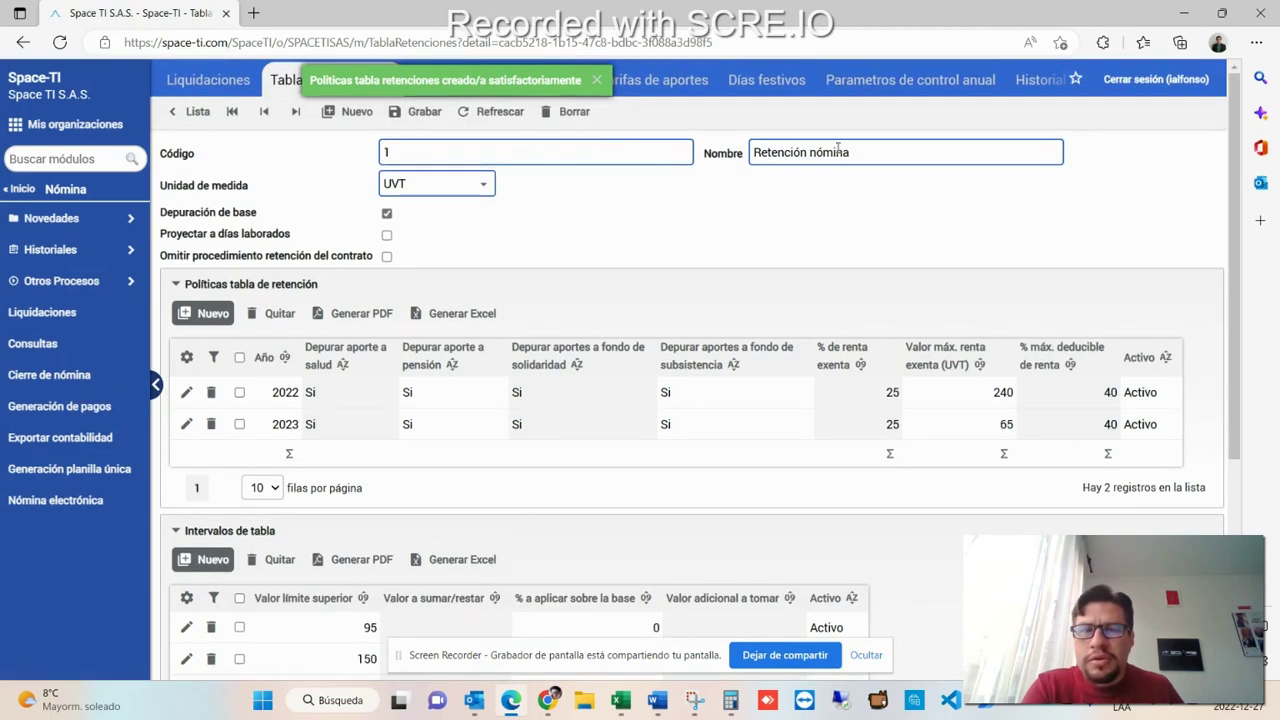
left_click(186, 111)
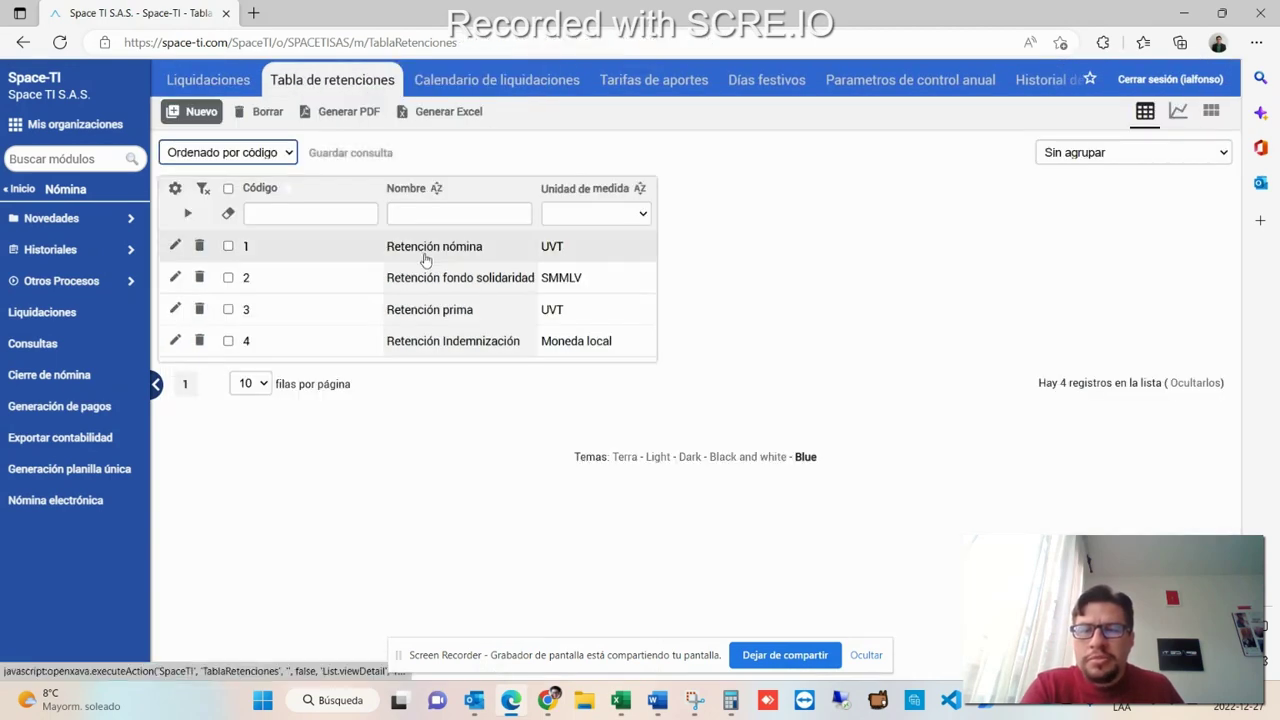
left_click(425, 280)
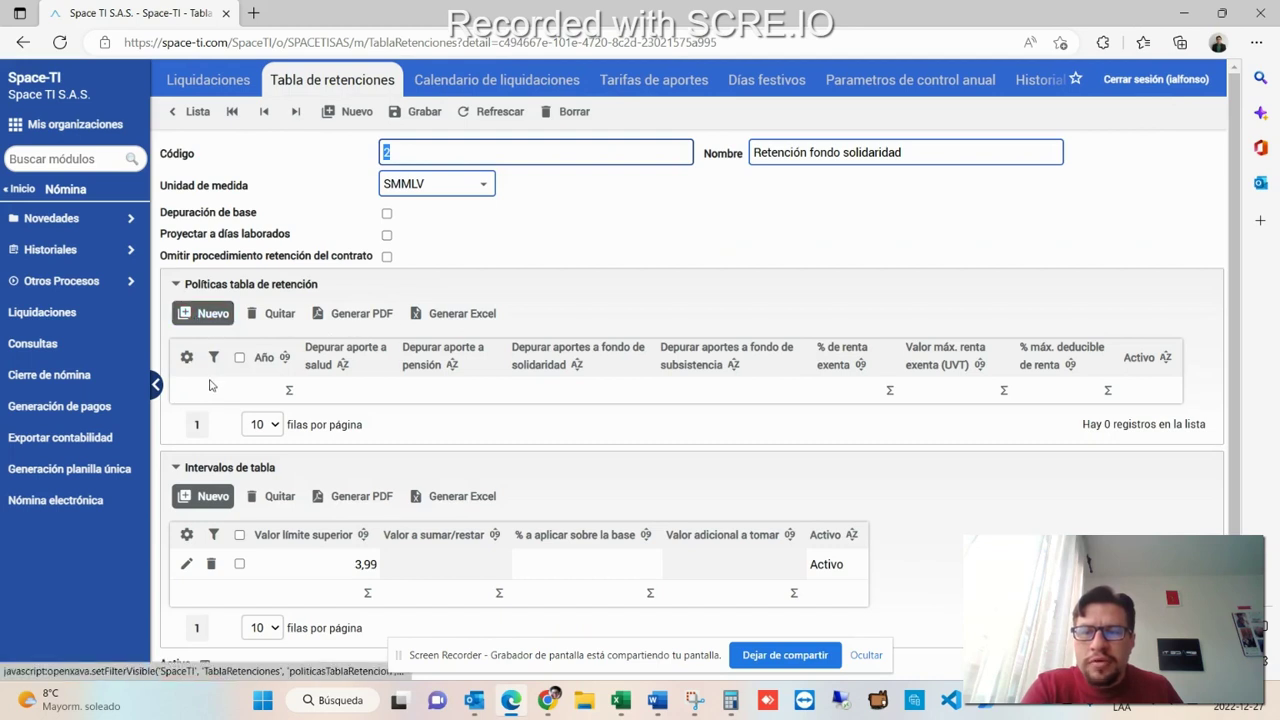
scroll(210, 385, "down", 1)
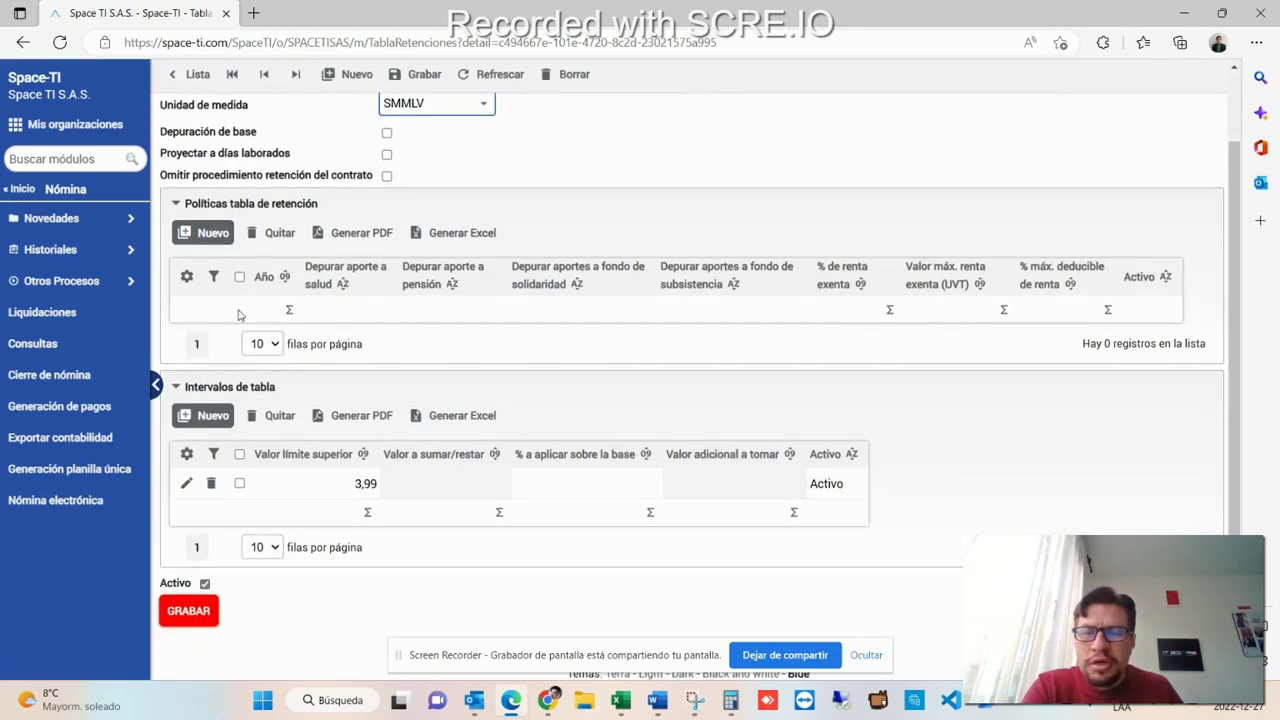
scroll(238, 315, "up", 1)
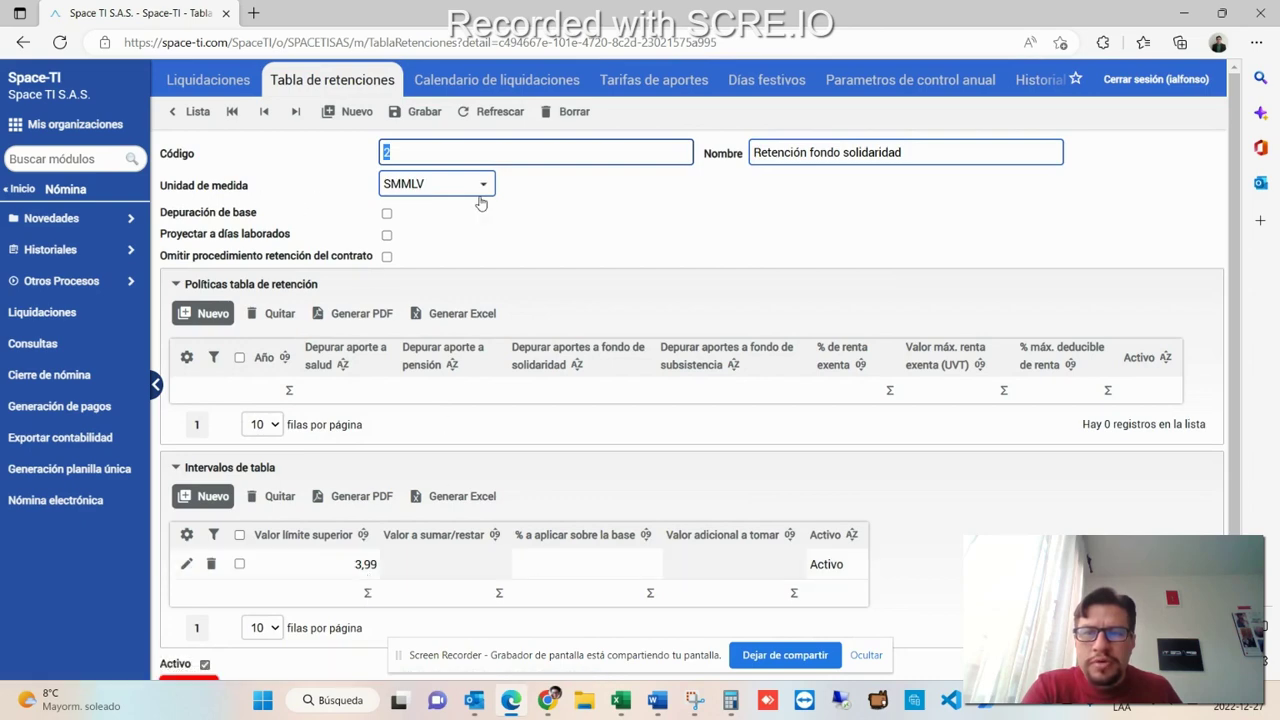
Return to the list, open the Retención prima table and open its 2022 policy for editing.
left_click(192, 112)
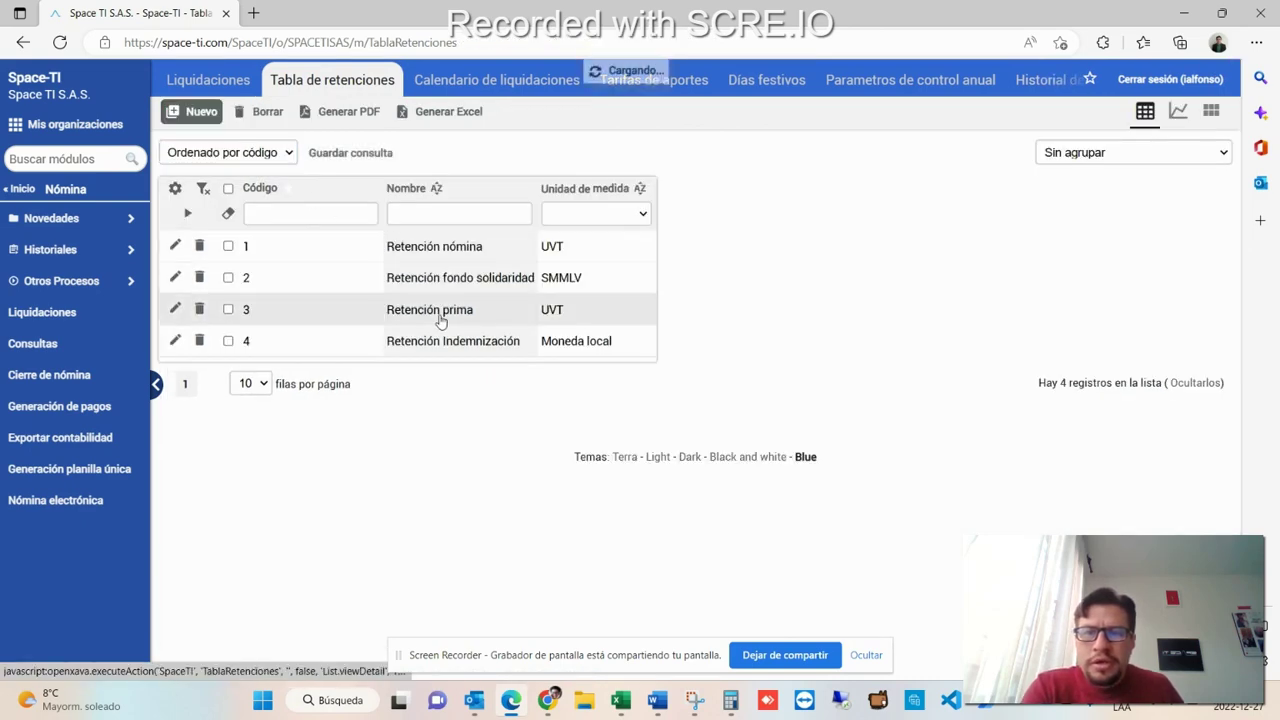
left_click(430, 309)
scroll(440, 318, "down", 3)
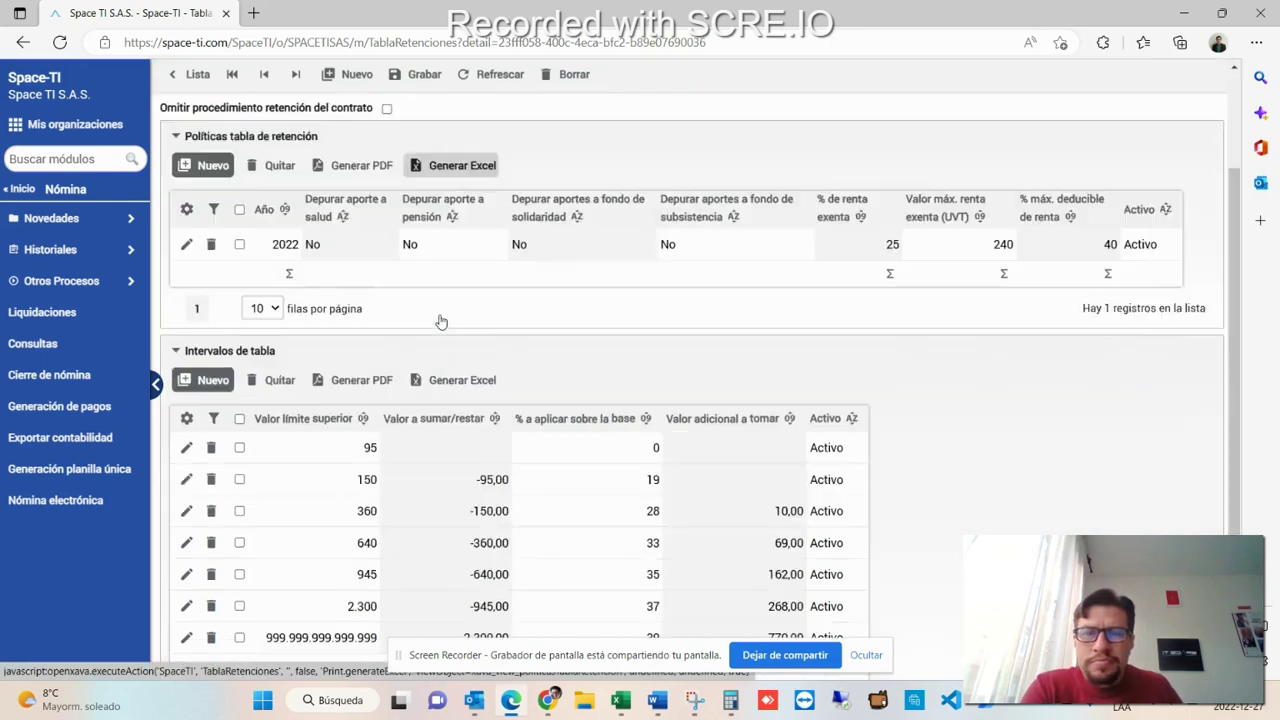
scroll(440, 320, "up", 1)
scroll(440, 320, "up", 1)
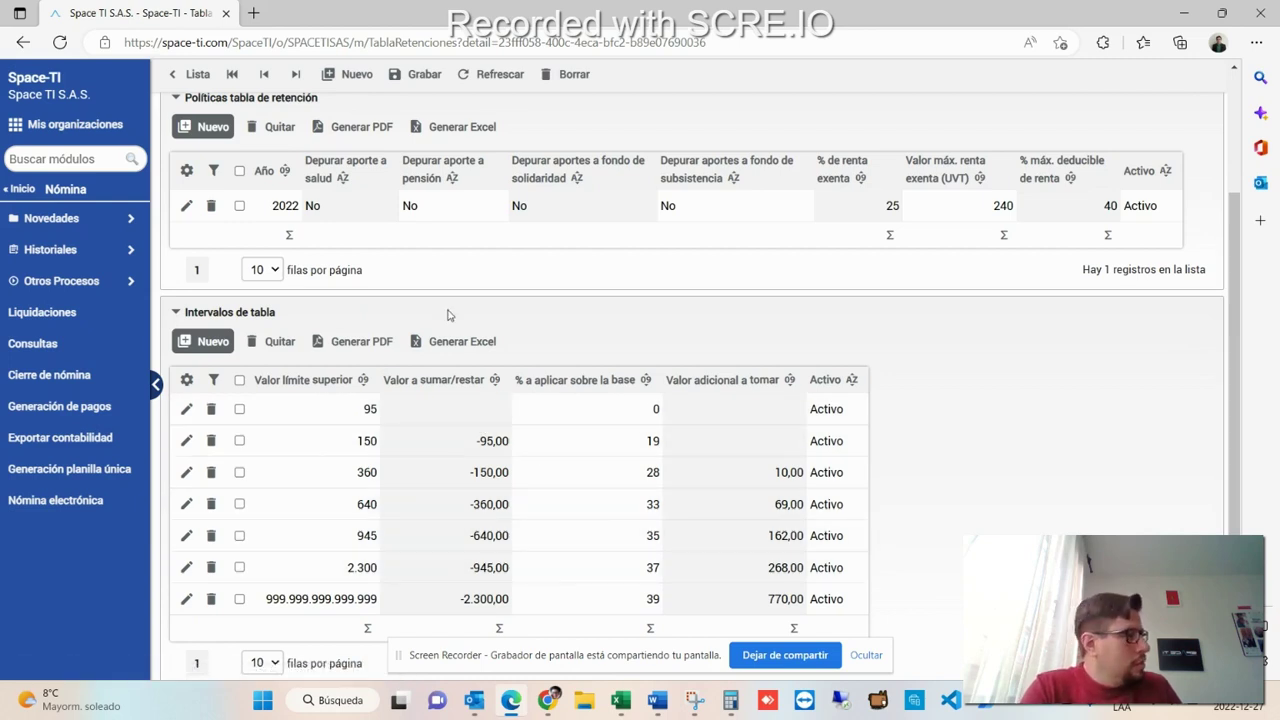
double_click(326, 213)
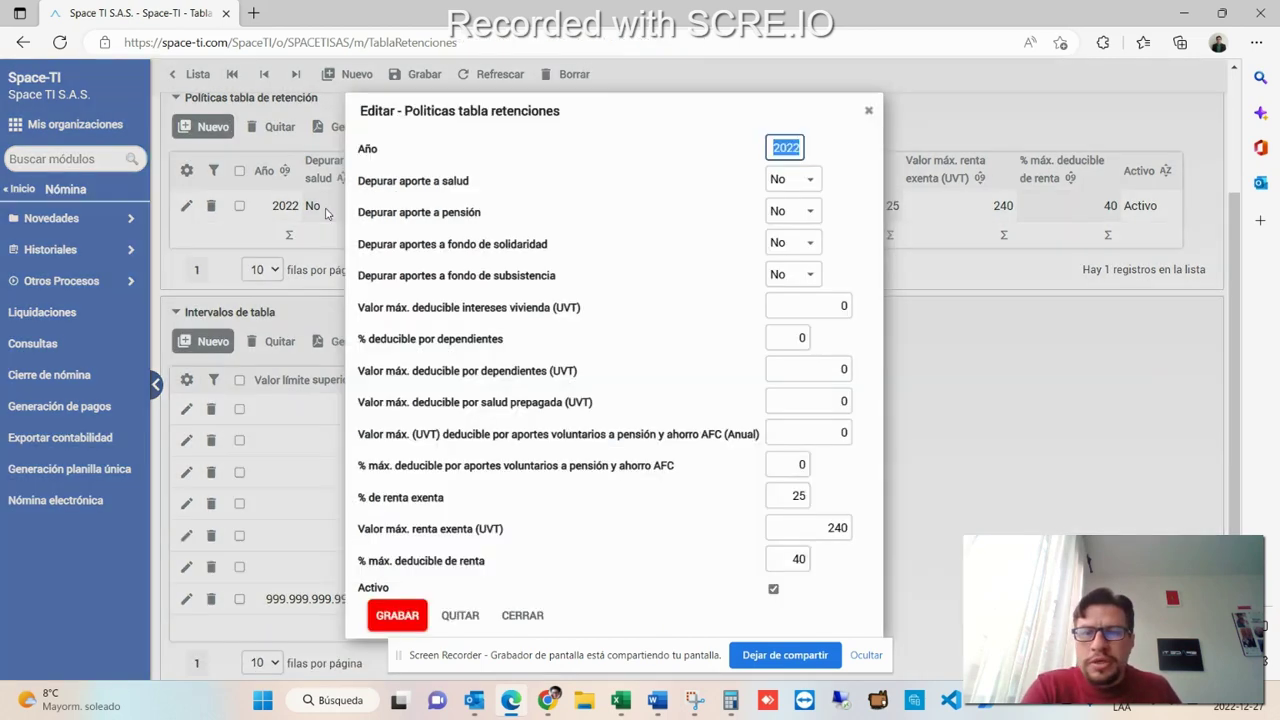
Capture a new snip of the Retención prima 2022 policy dialog and close the calculator.
left_click(694, 700)
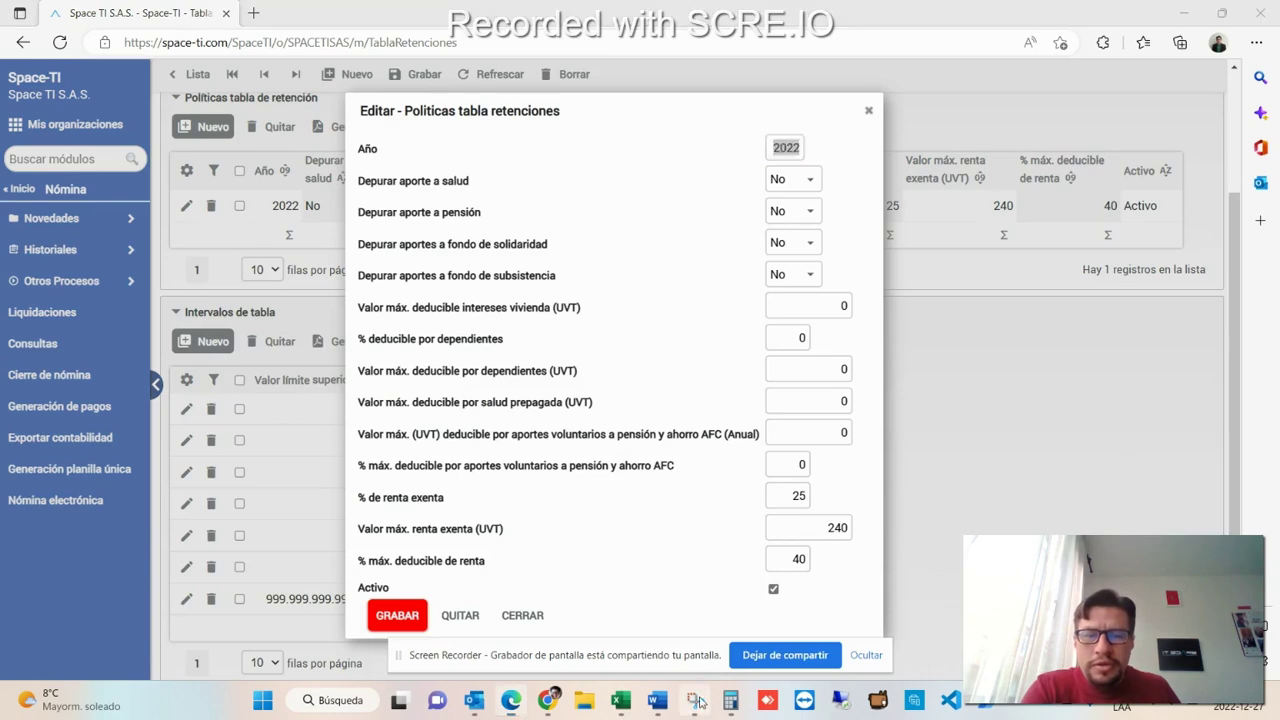
key("ctrl+n")
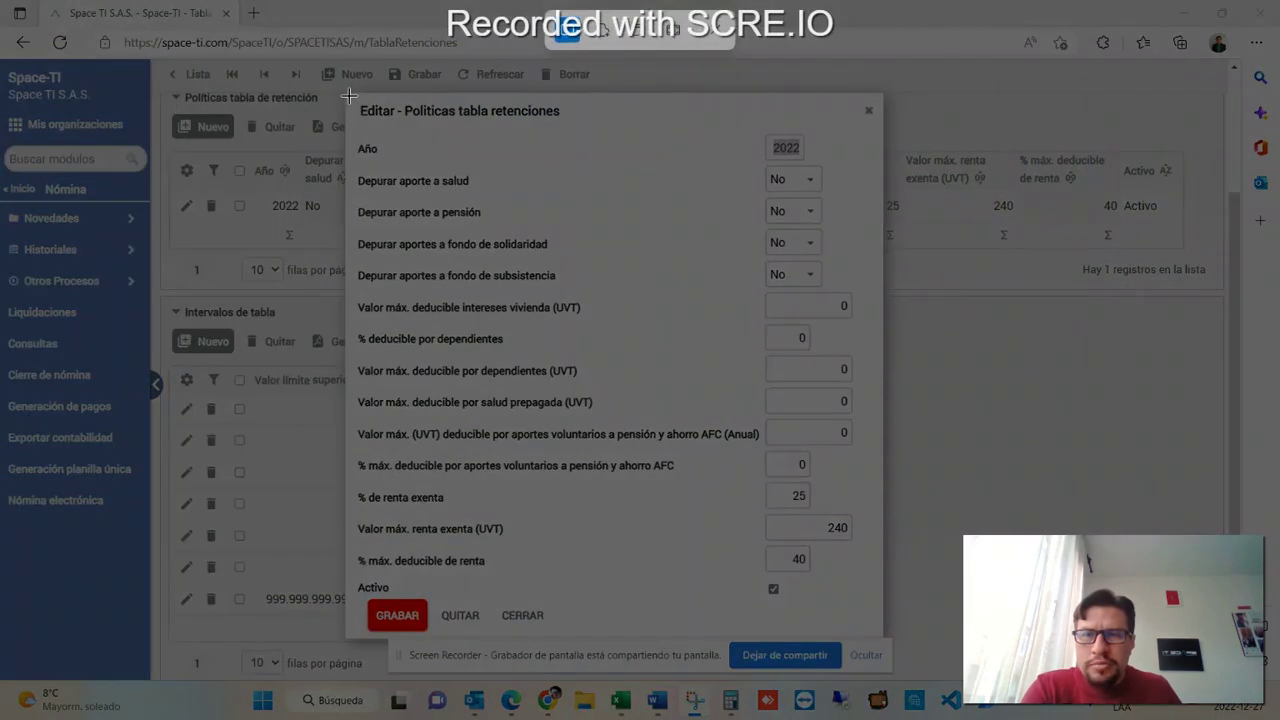
left_click_drag(349, 95, 884, 645)
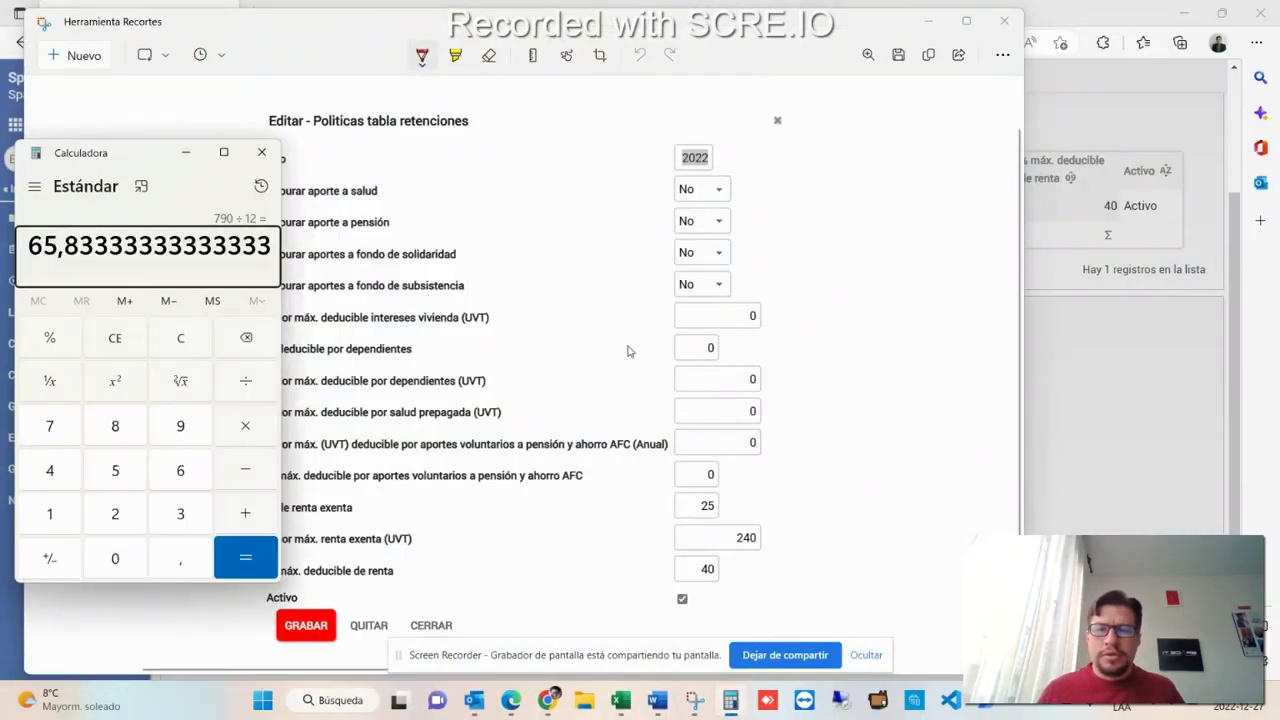
left_click(262, 152)
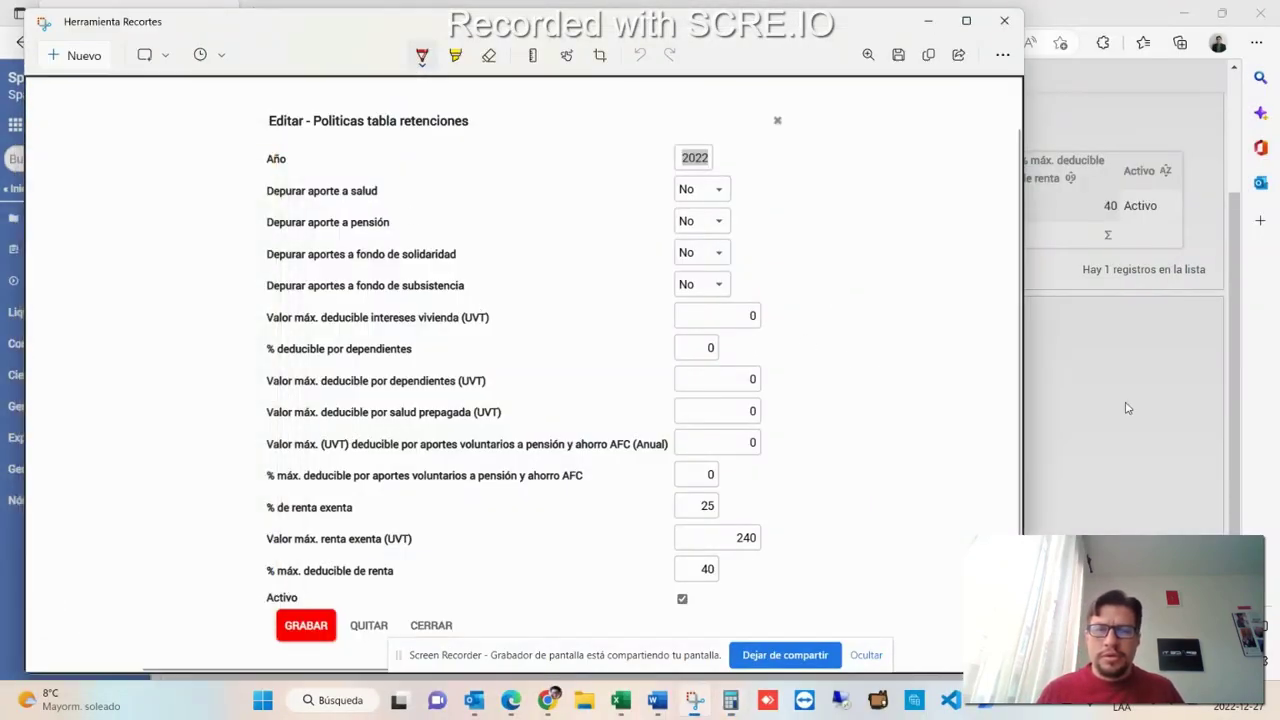
Return to the browser, close the 2022 policy and create a new retention policy for Retención prima with Año 2023.
key("alt+Tab")
key("alt+Tab")
key("Tab")
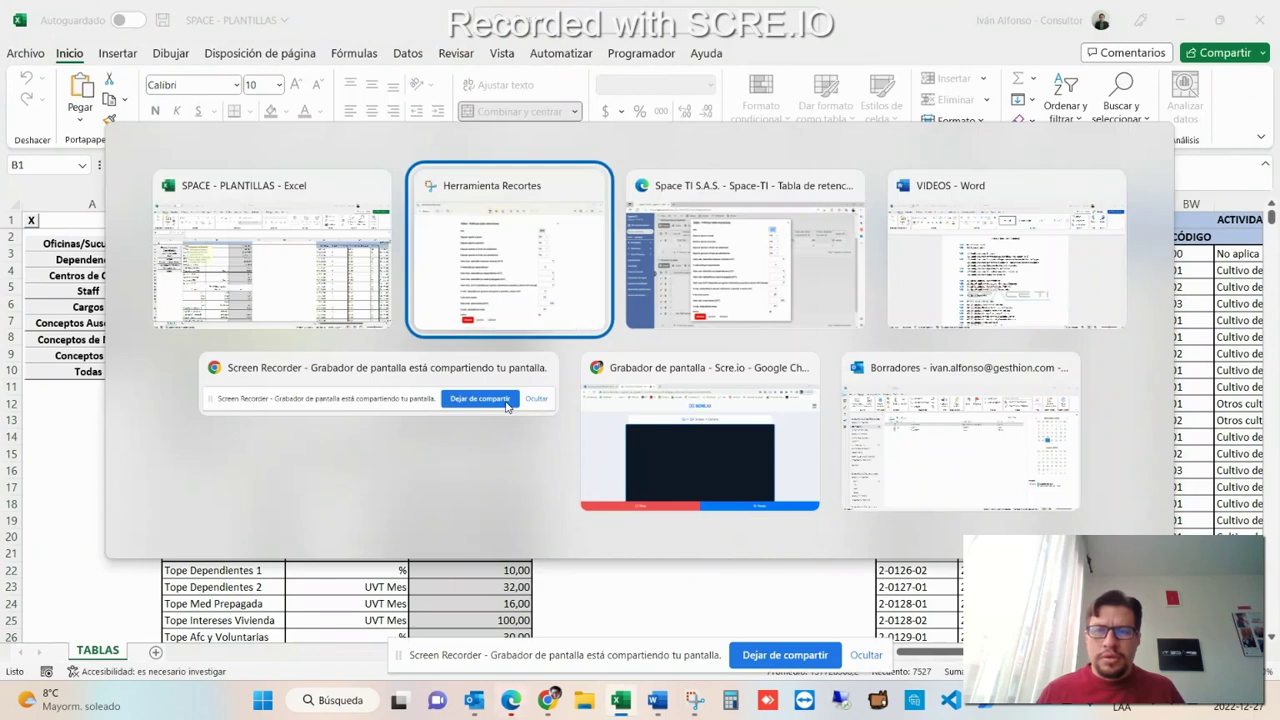
key("Escape")
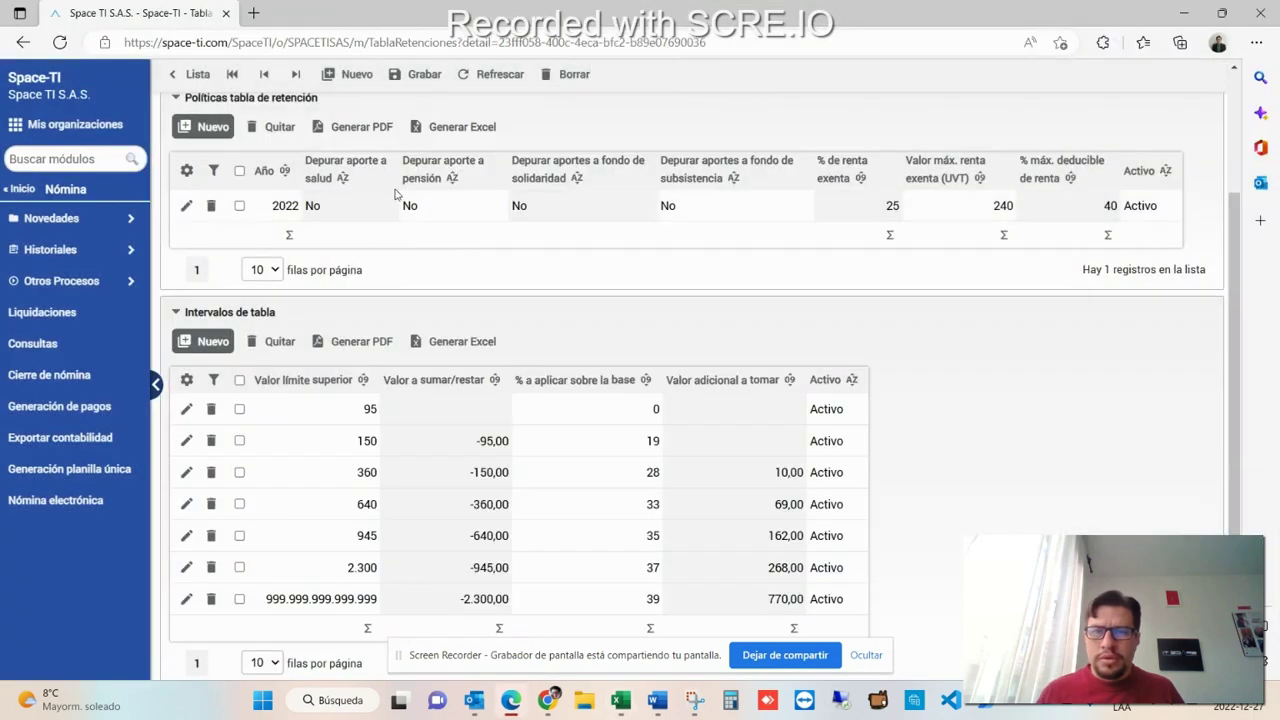
left_click(193, 138)
type("2023")
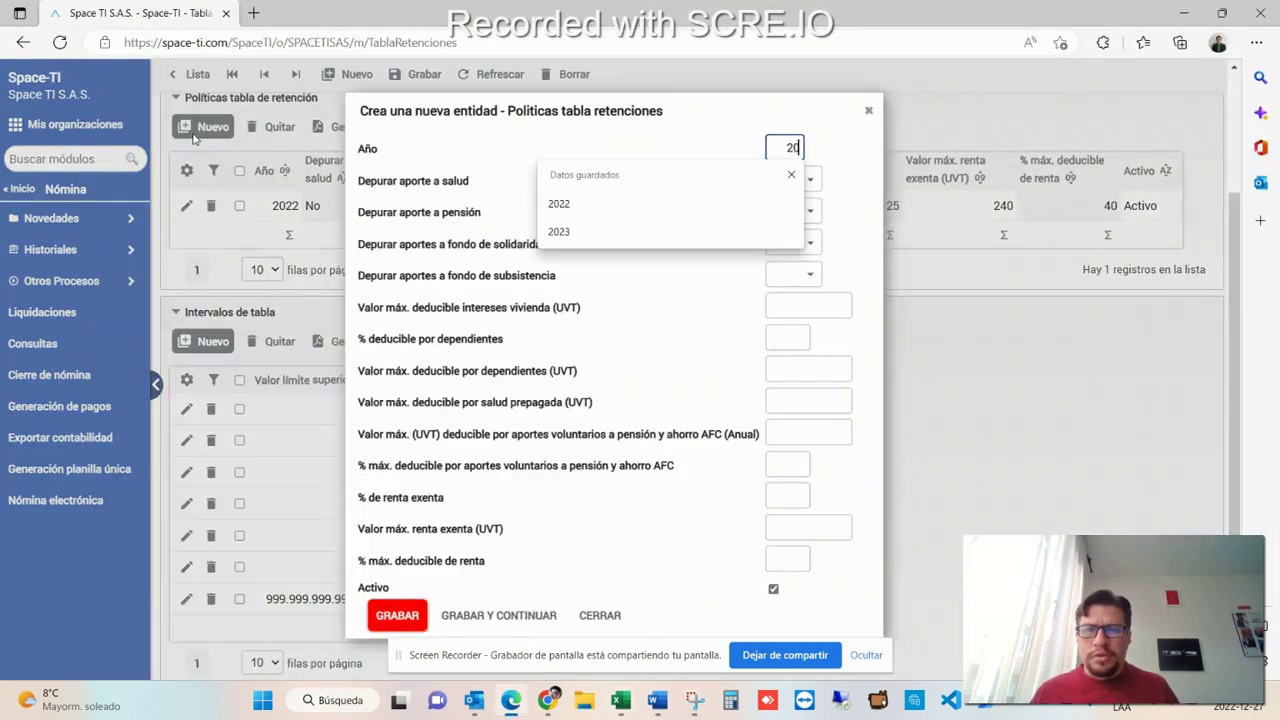
key("Tab")
key("alt+Tab")
key("Tab")
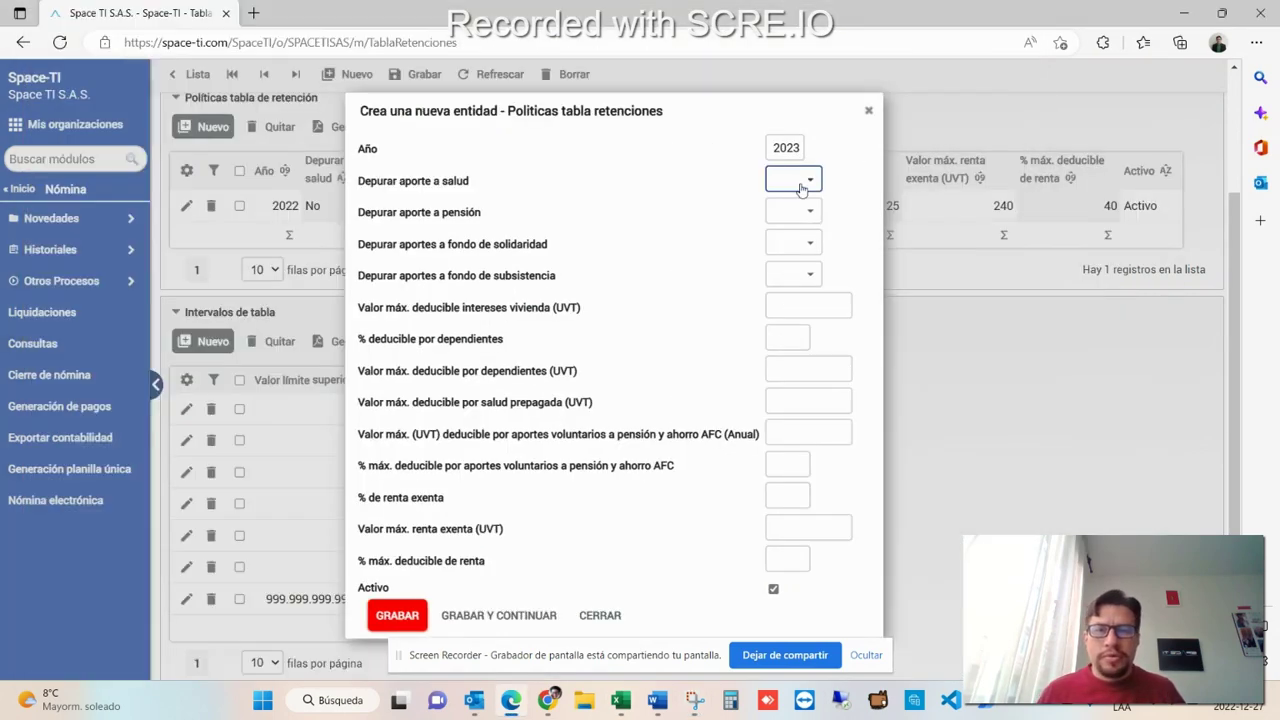
Set Depurar for salud, pensión, fondo de solidaridad and fondo de subsistencia contributions to No.
left_click(806, 182)
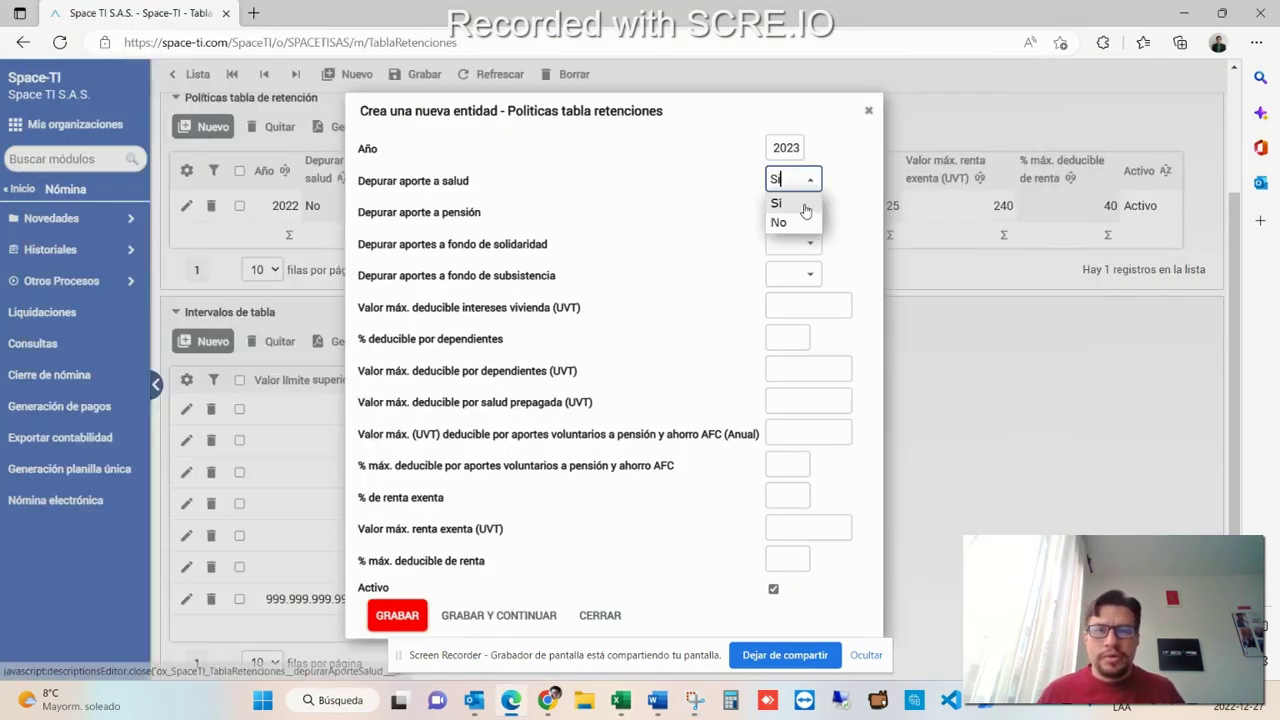
left_click(806, 222)
left_click(806, 212)
left_click(806, 254)
left_click(806, 244)
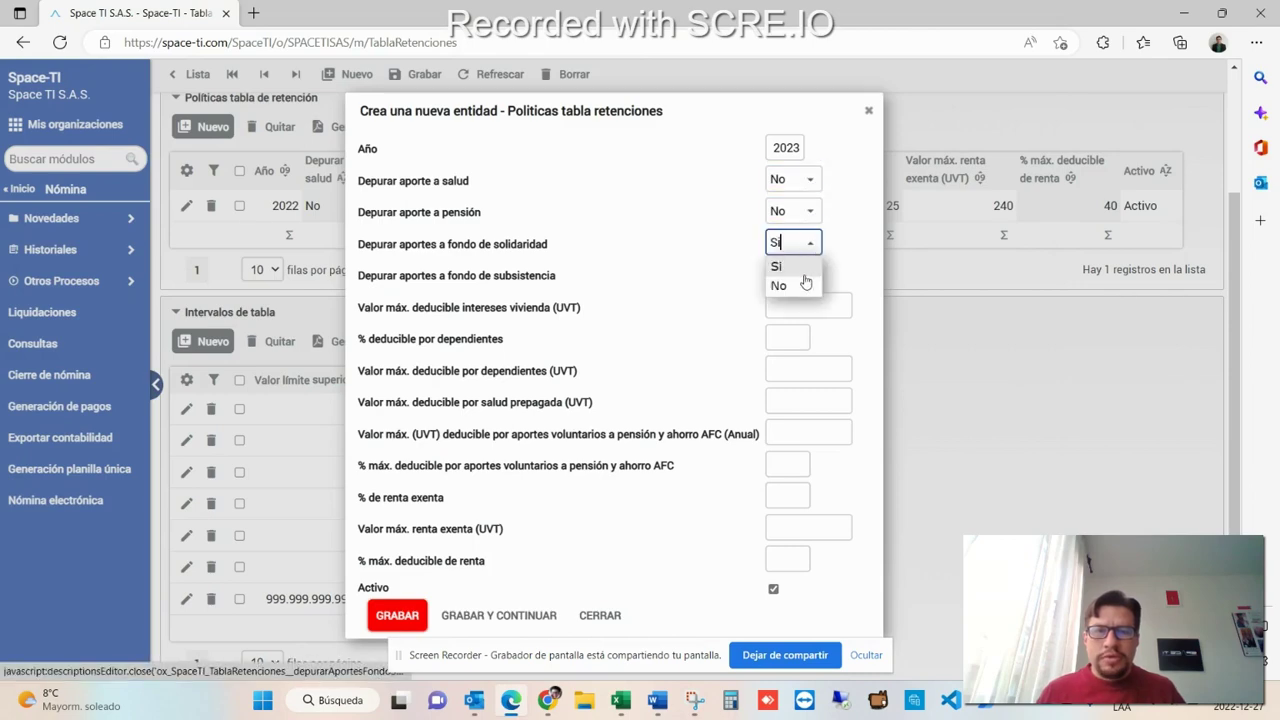
left_click(806, 285)
left_click(806, 274)
left_click(806, 315)
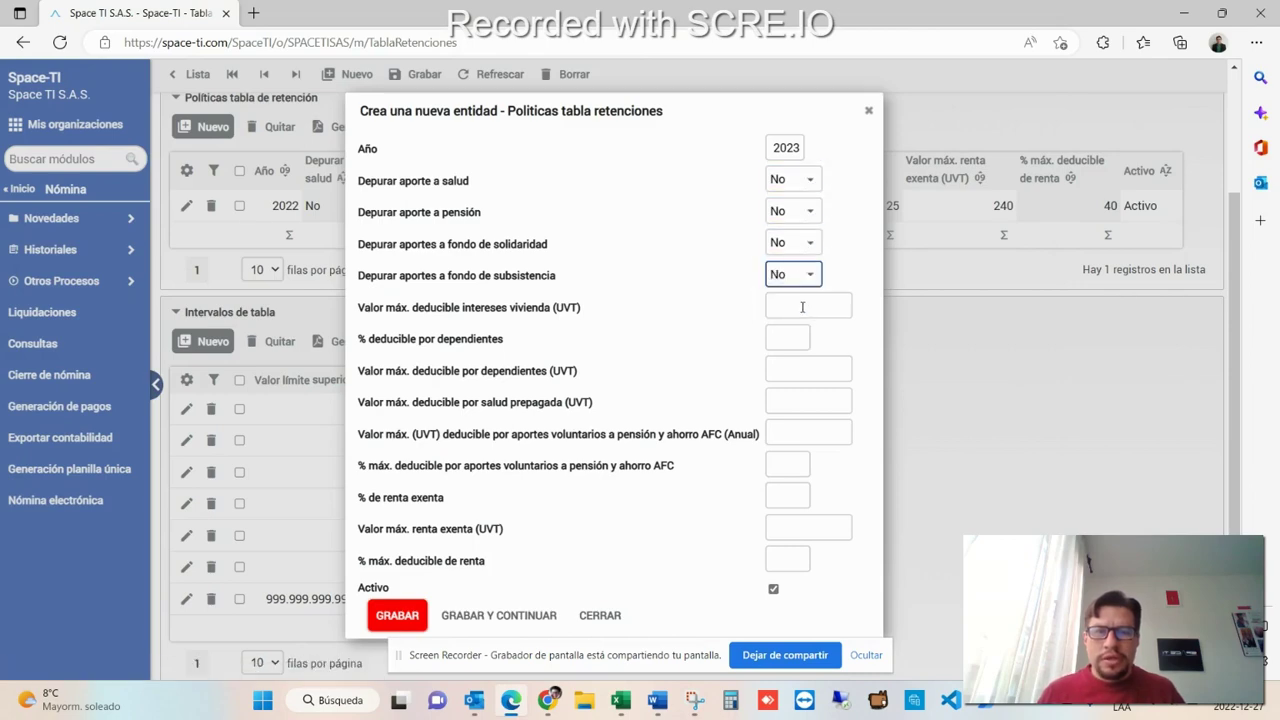
Set Valor máx. deducible intereses vivienda (UVT) and % deducible por dependientes to 0, following the snip.
left_click(802, 307)
key("alt+Tab")
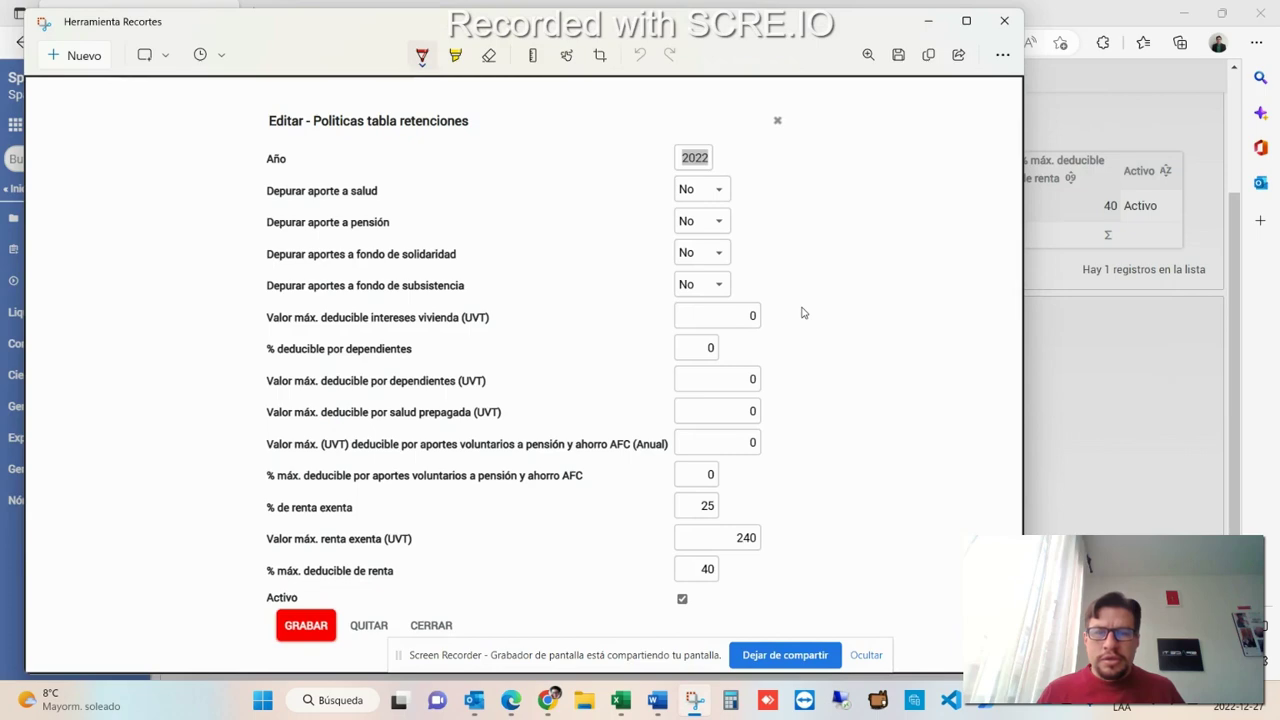
key("alt+Tab")
type("0")
key("Tab")
type("0")
key("Tab")
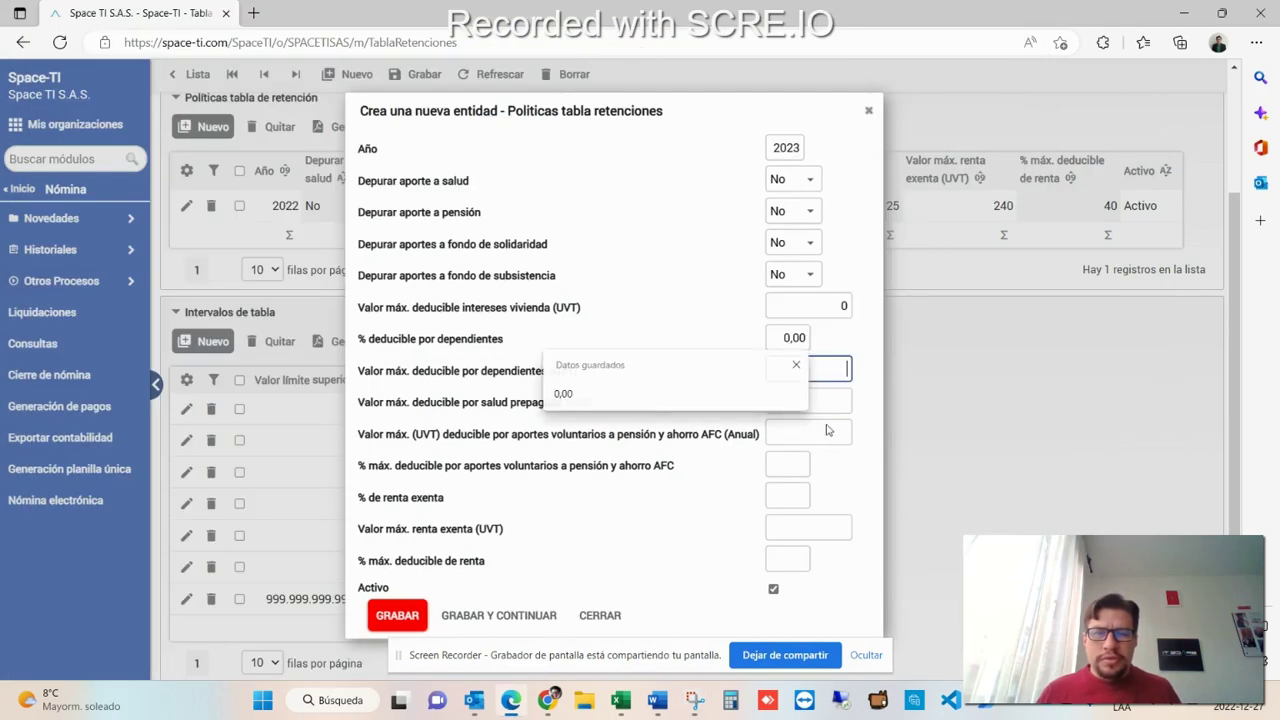
Set the maximum UVT deductibles for dependientes, salud prepagada and aportes voluntarios/AFC, plus the aportes voluntarios/AFC percentage, to 0.
key("alt+Tab")
key("alt+Tab")
type("0")
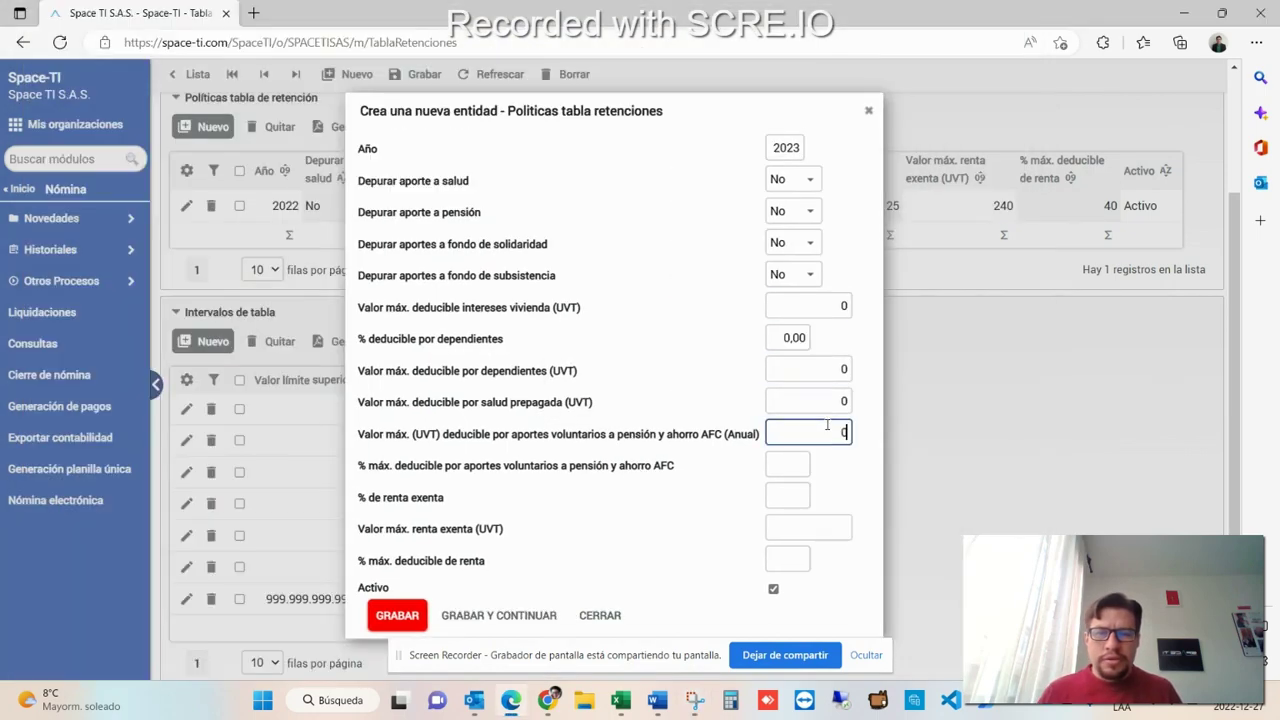
key("alt+Tab")
key("alt+Tab")
type("0")
key("Tab")
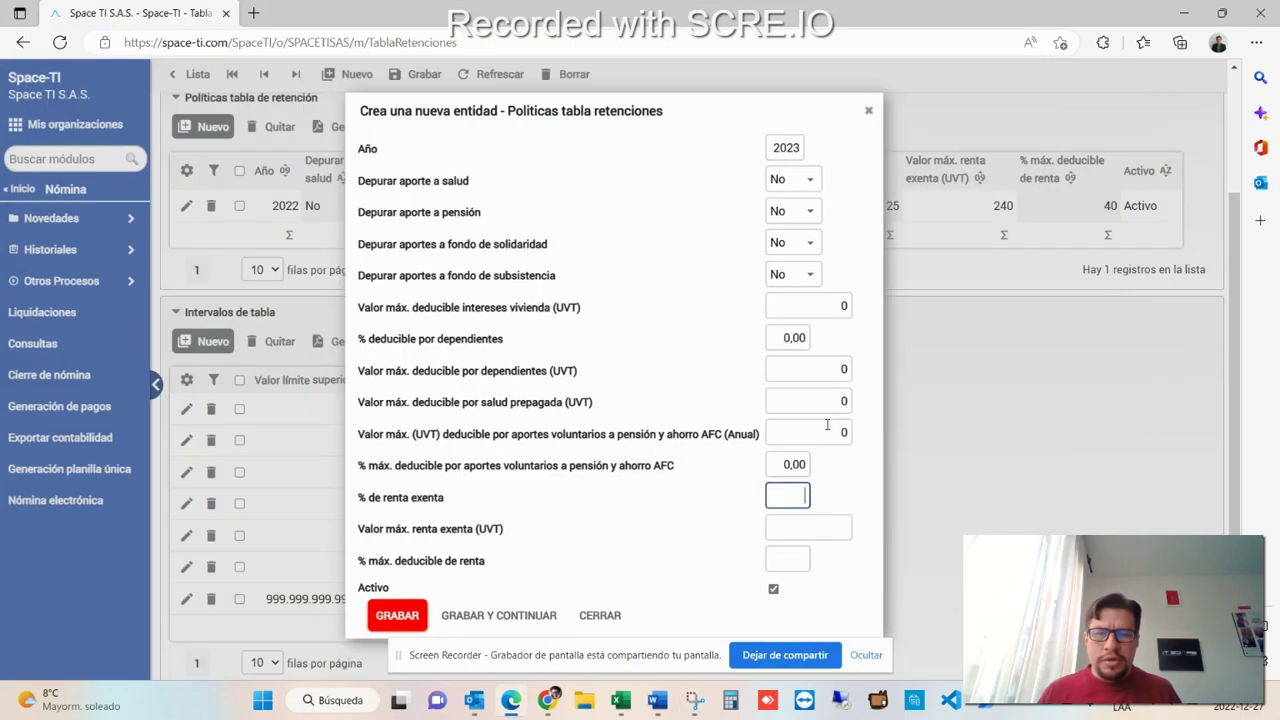
Set % de renta exenta to 25 in the new Retención prima policy, checking against the snip.
key("alt+Tab")
key("alt+Tab")
type("25")
key("Tab")
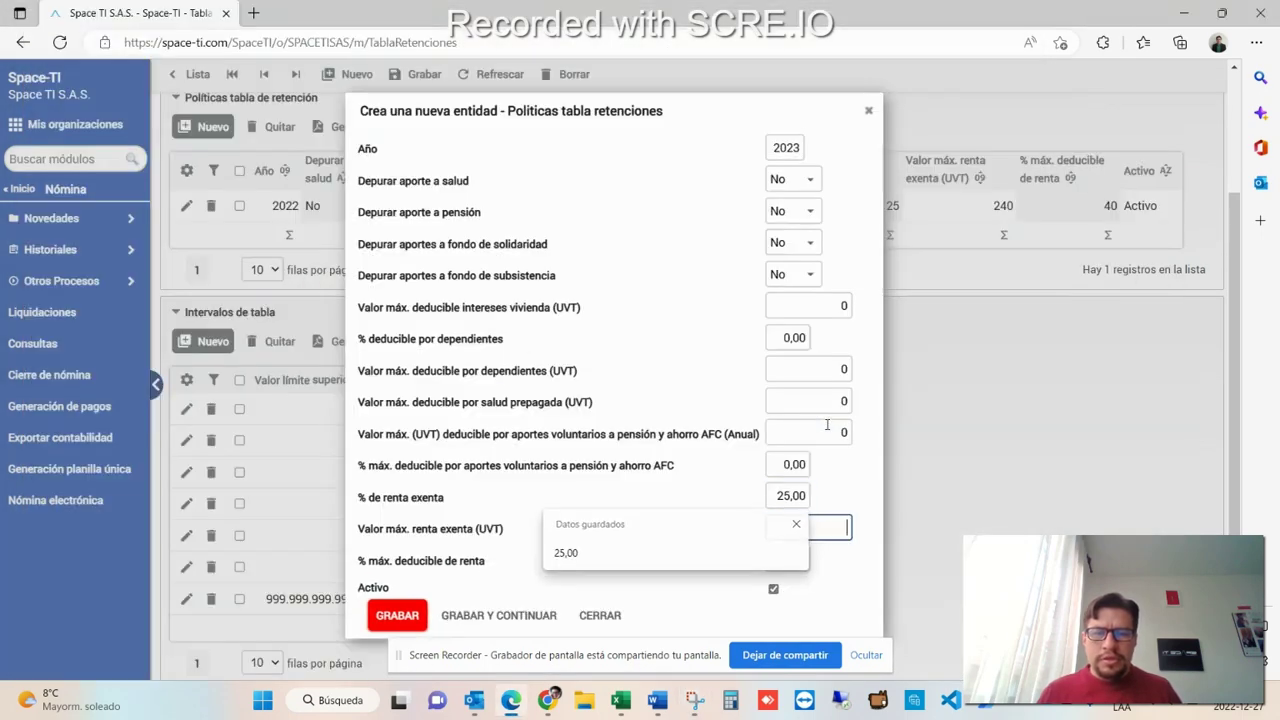
Set Valor máx. renta exenta (UVT) to 65 and % máx. deducible de renta to 40, then save the policy.
type("65")
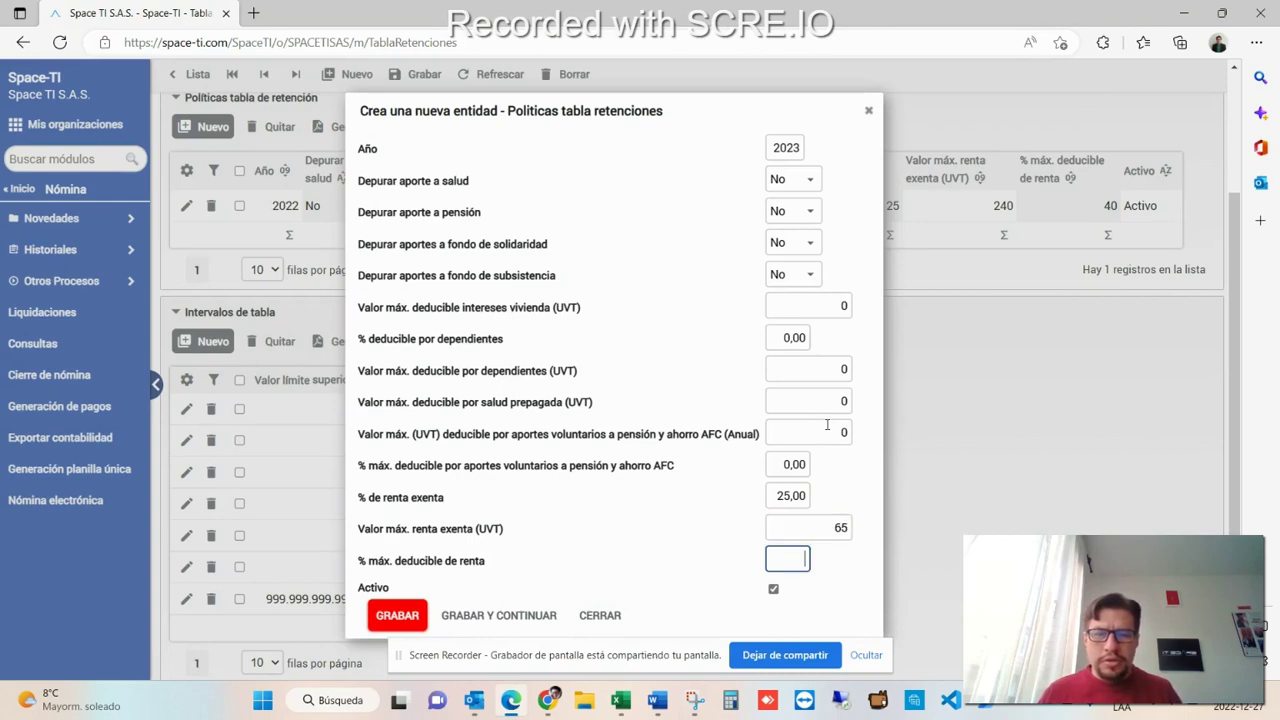
key("alt+Tab")
key("alt+Tab")
type("4")
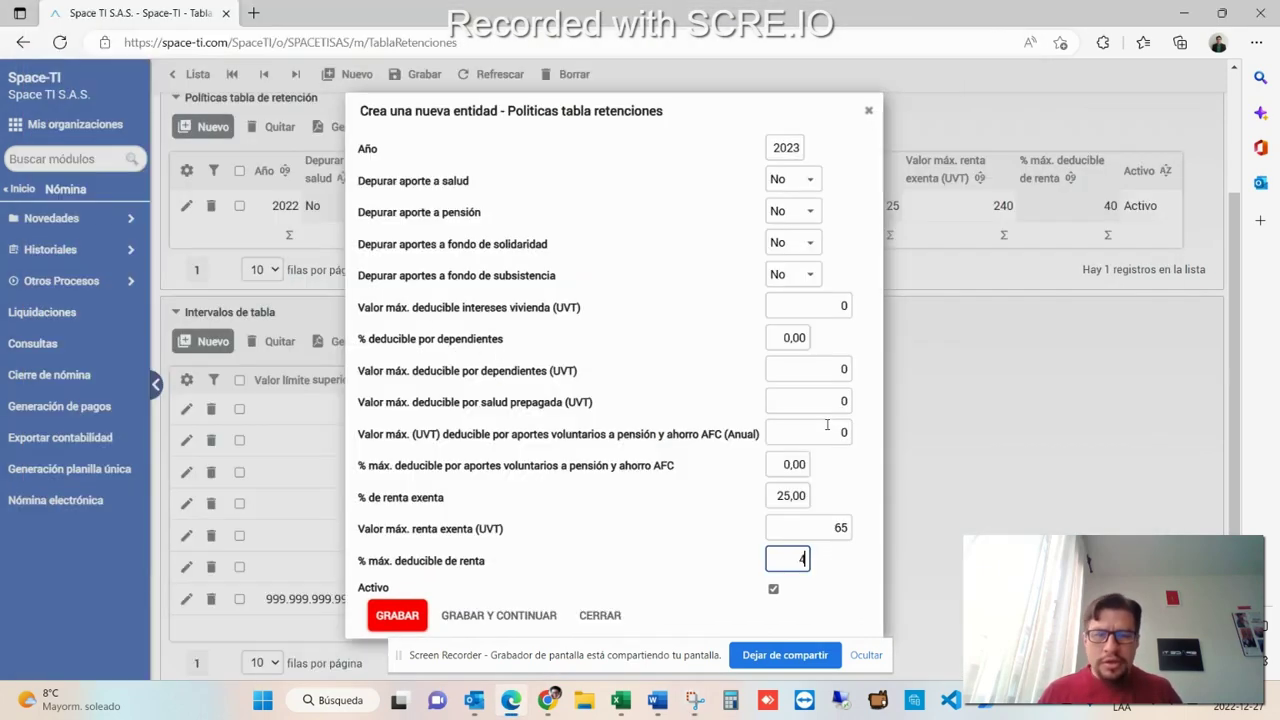
type("0")
left_click(397, 615)
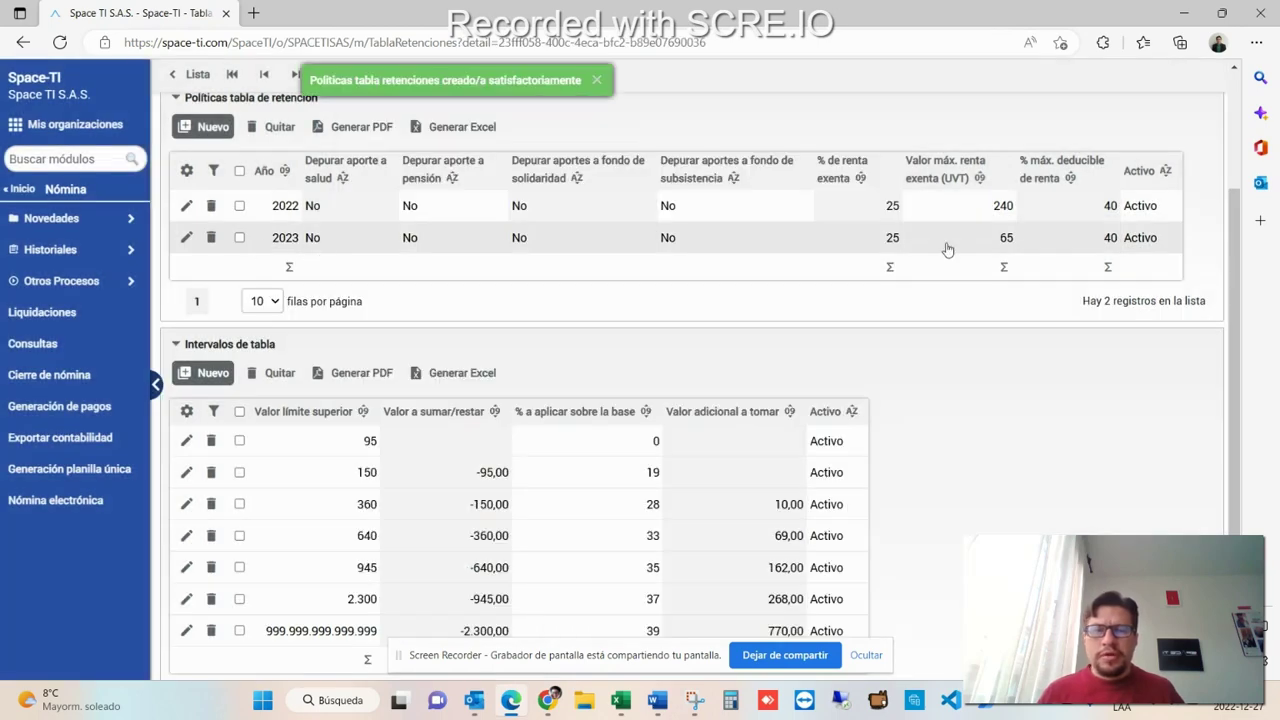
Save the Retención prima table and return to the list of retention tables.
scroll(528, 314, "up", 3)
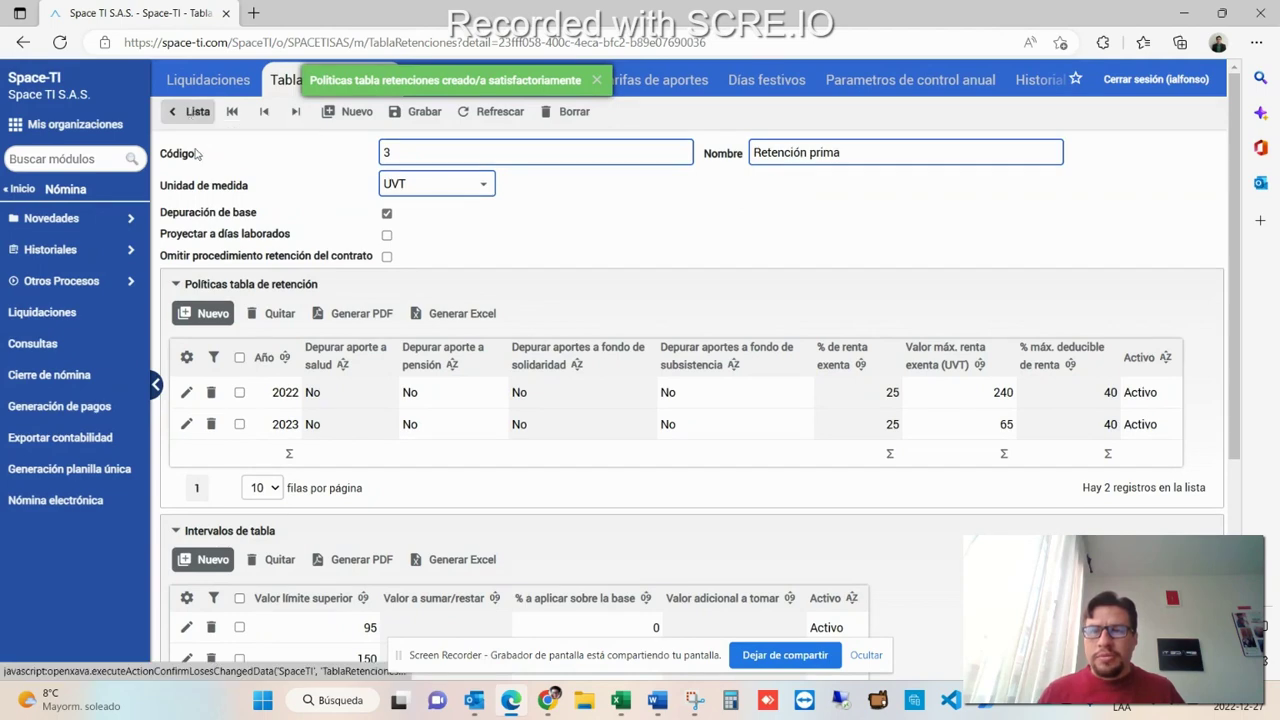
scroll(243, 550, "down", 5)
left_click(189, 612)
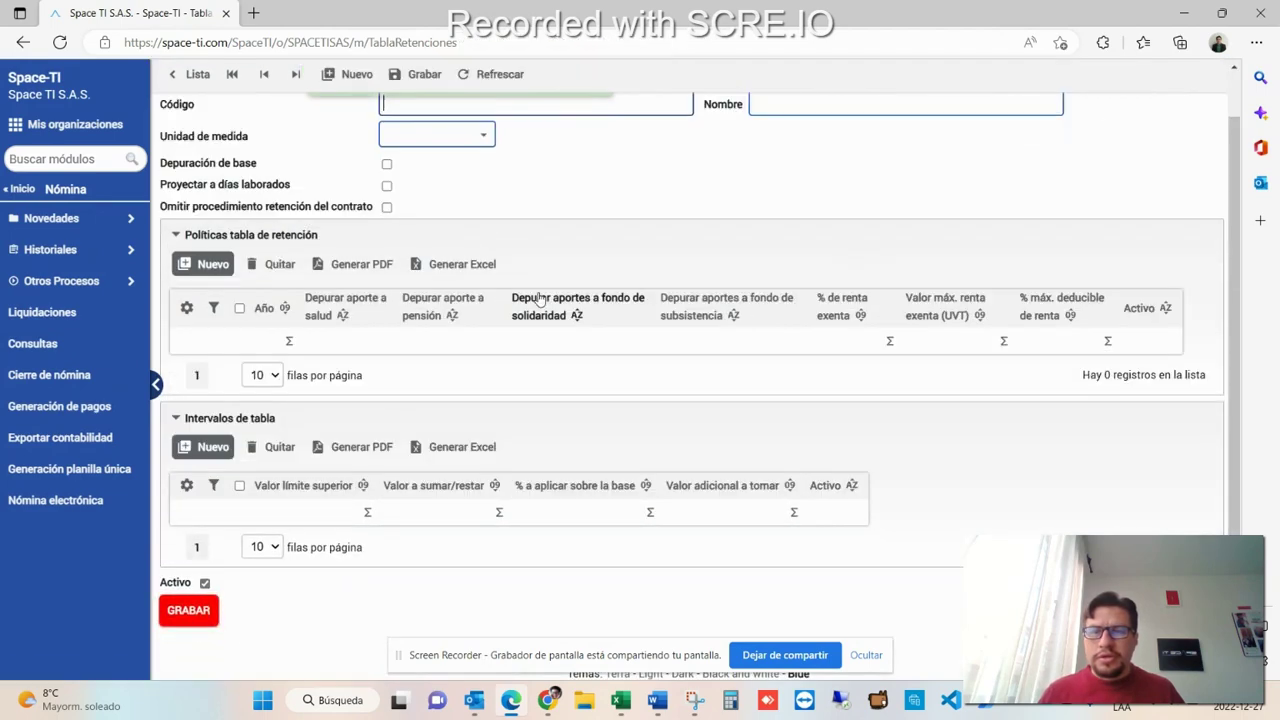
left_click(195, 111)
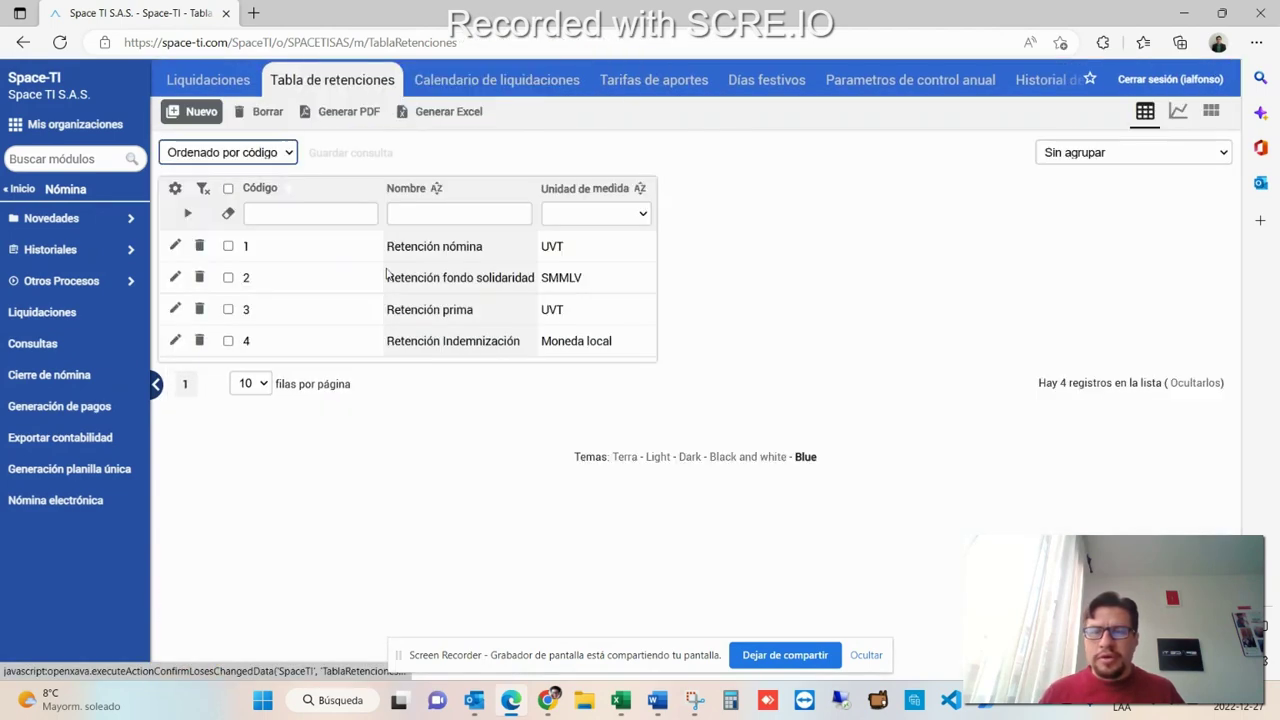
Capture a reference snip of the 2022 policy in the Retención Indemnización table, then close the policy.
left_click(460, 356)
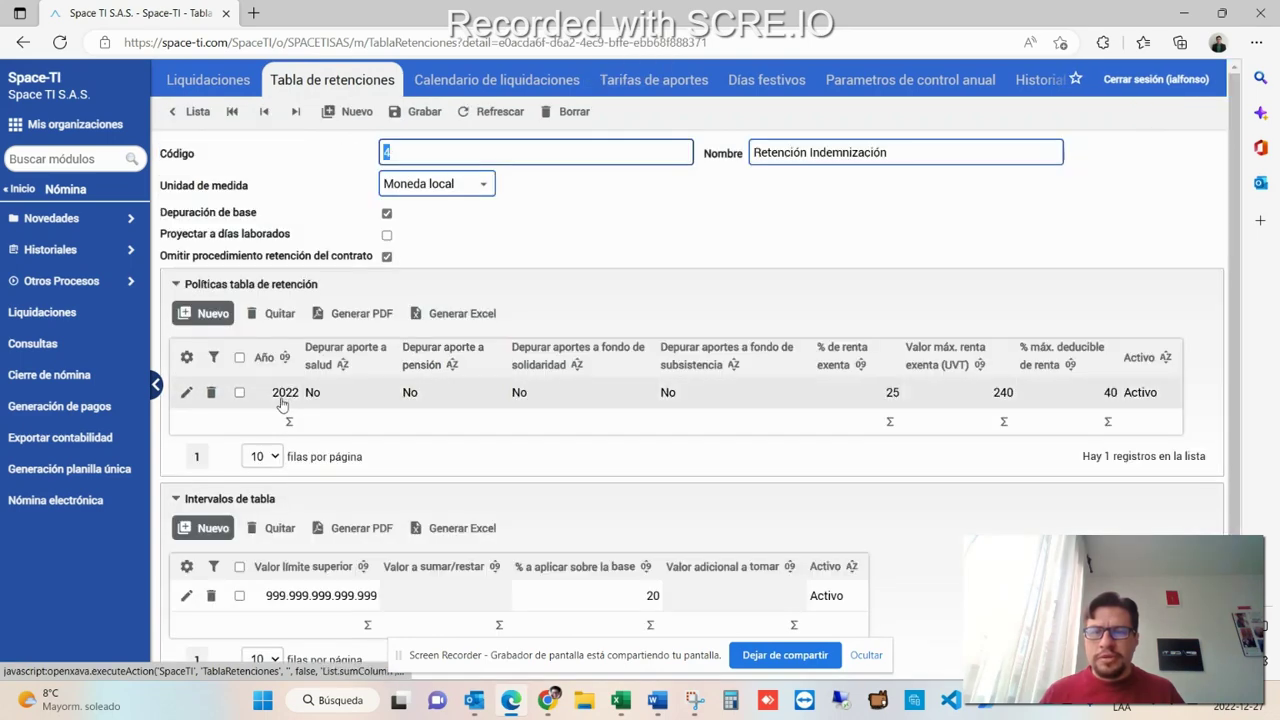
left_click(340, 402)
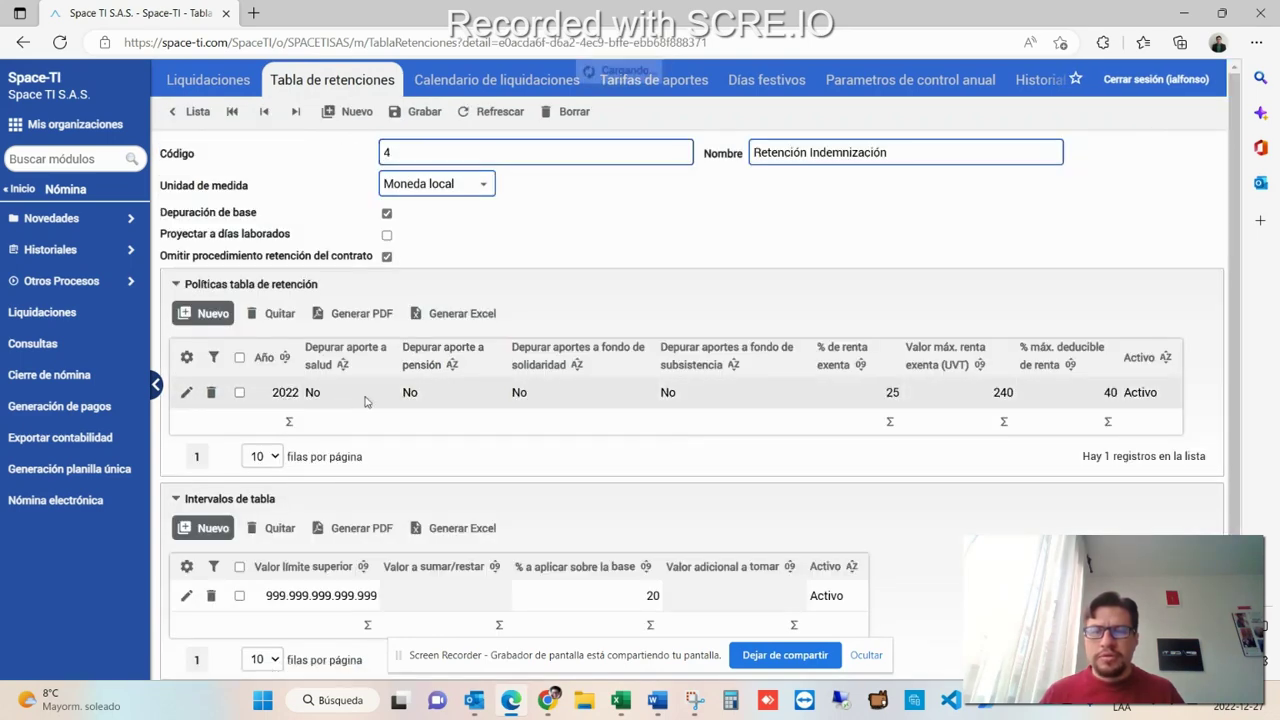
left_click(695, 700)
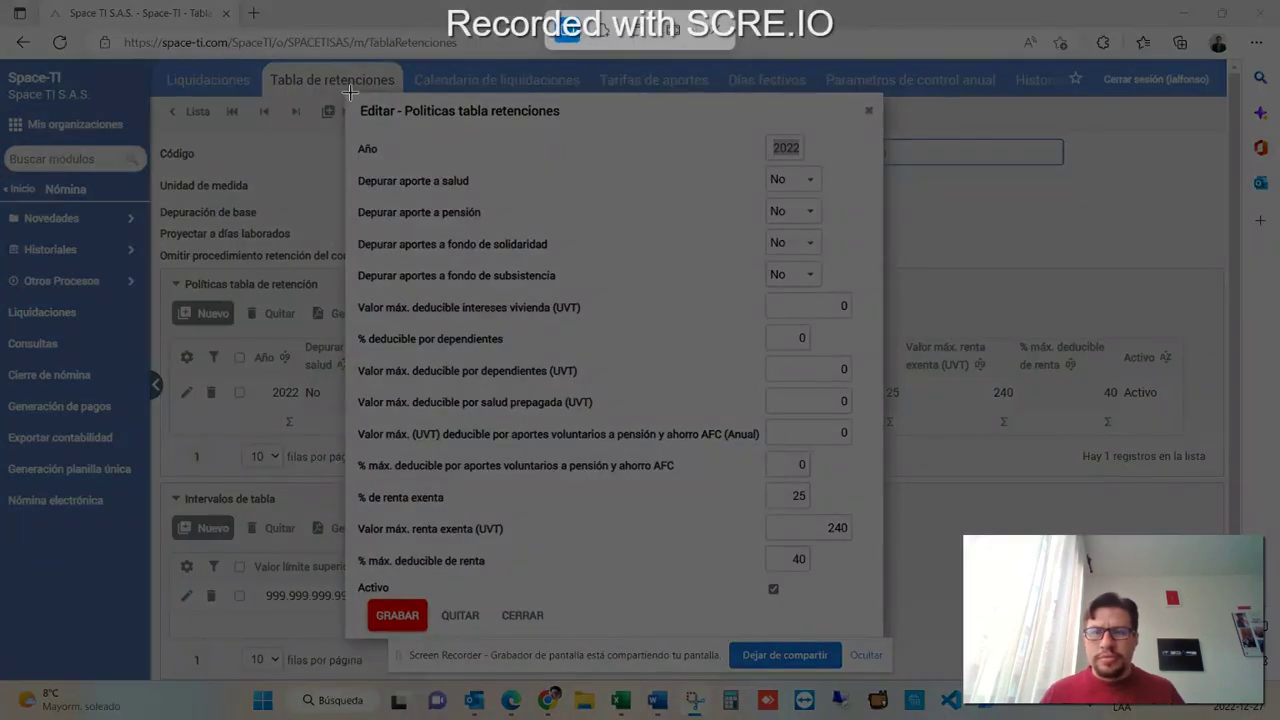
left_click_drag(350, 92, 882, 636)
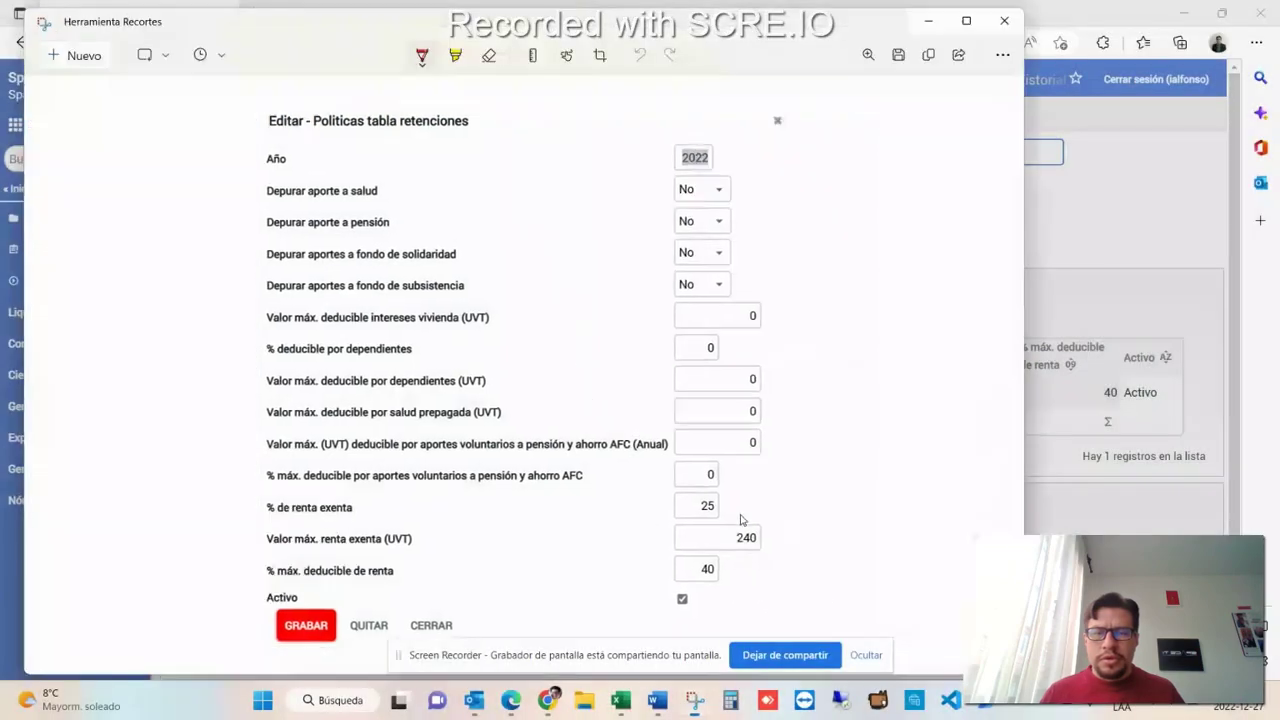
key("alt+Tab")
key("Escape")
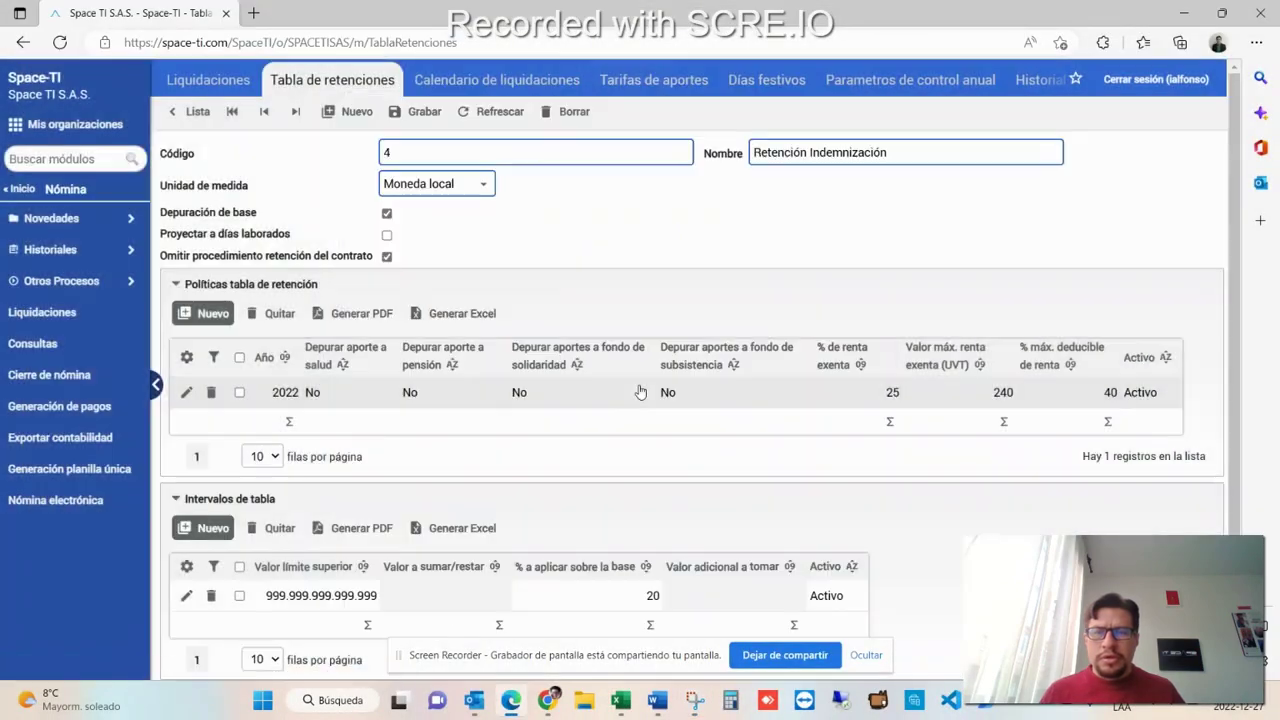
Start a new policy in the Retención Indemnización table with Año 2023, consulting the snip.
left_click(203, 315)
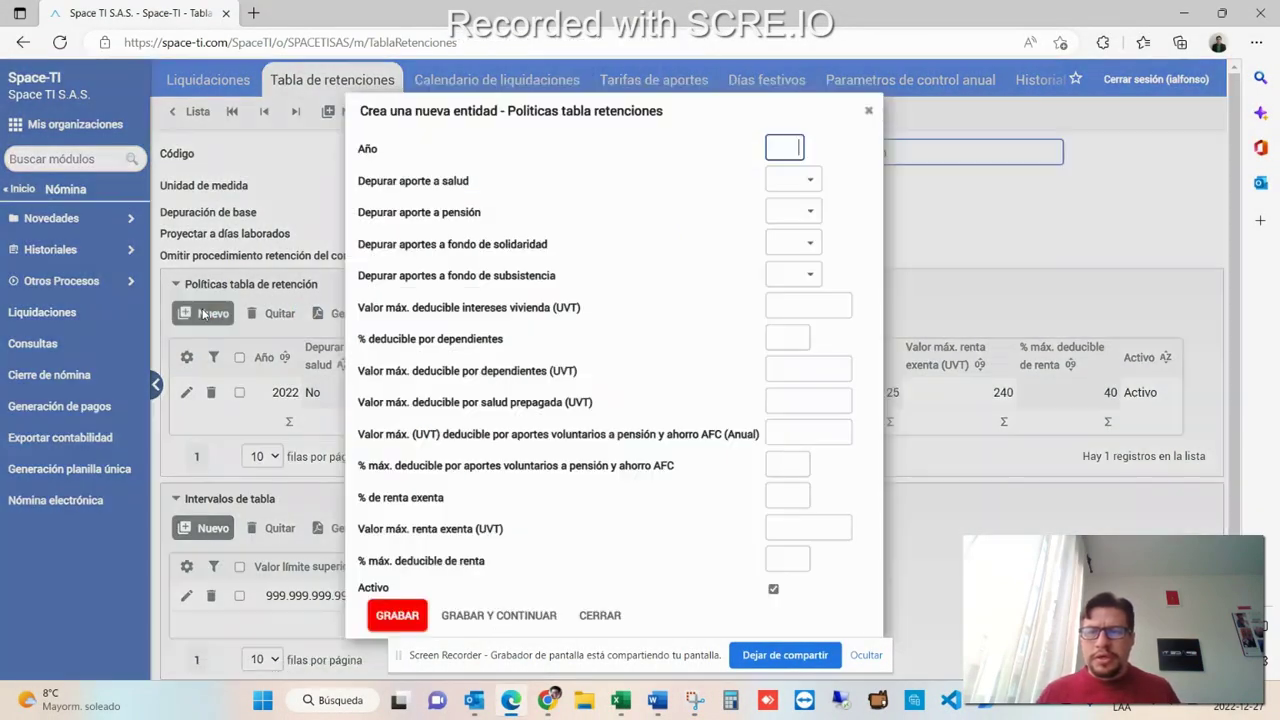
type("2023")
key("Tab")
key("alt+Tab")
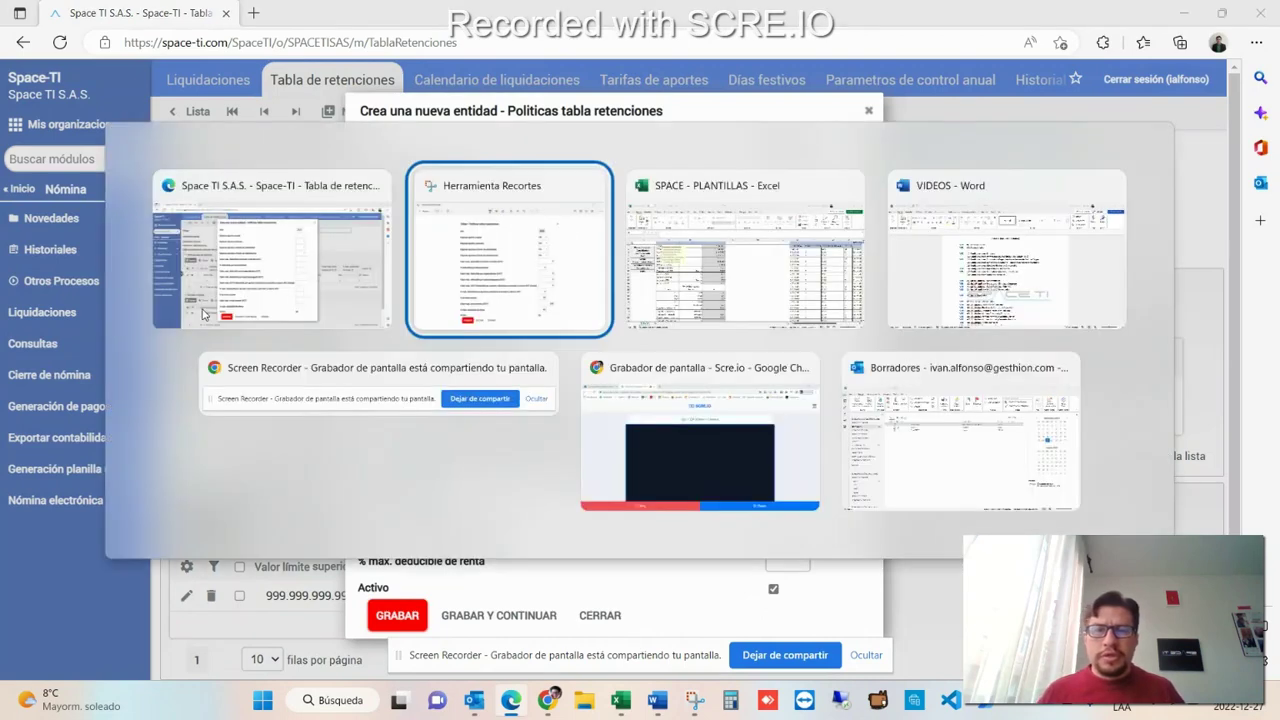
key("alt+Tab")
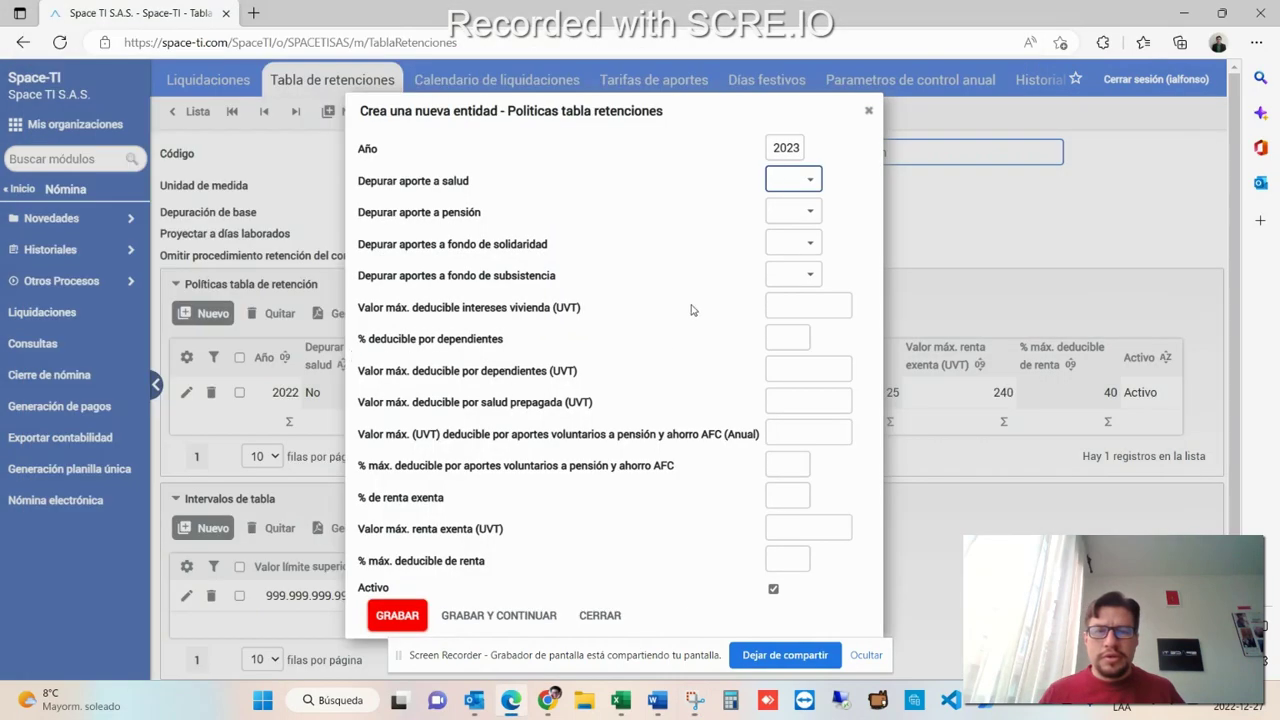
Set the four Depurar options for salud, pensión, fondo de solidaridad and fondo de subsistencia to No in the Indemnización policy.
type("No")
key("Tab")
type("No")
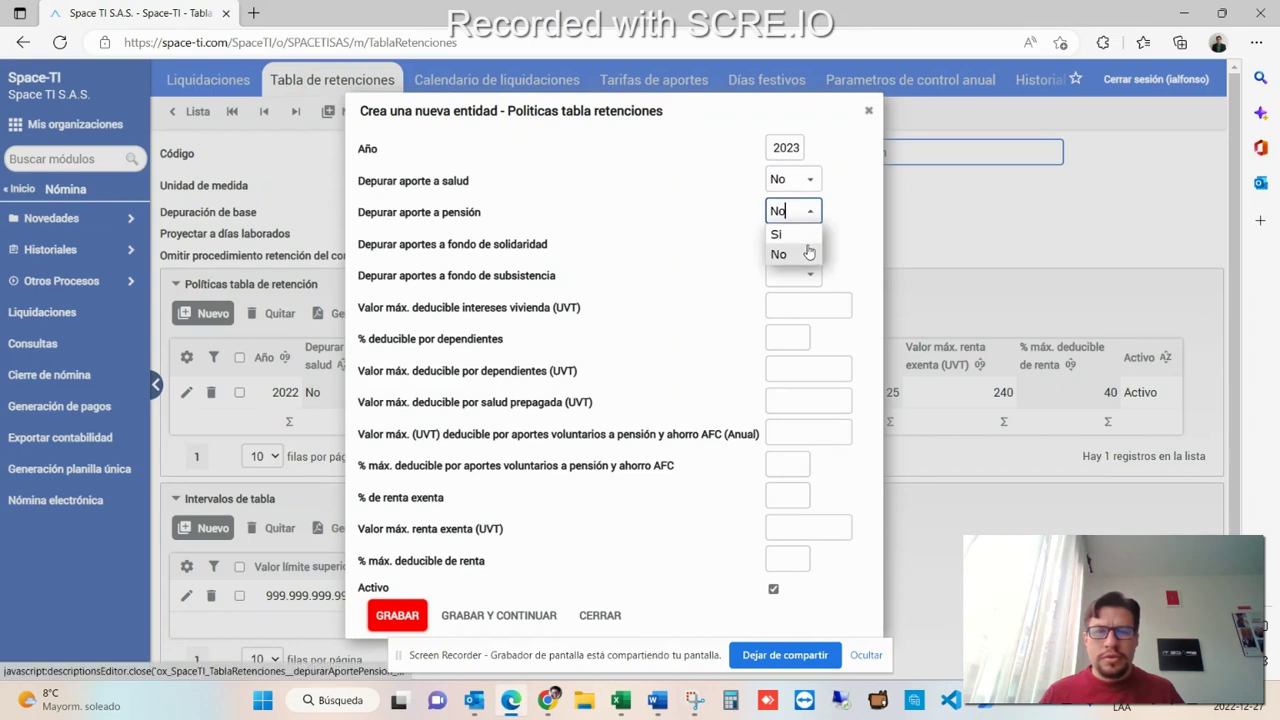
key("Tab")
type("No")
key("Tab")
type("No")
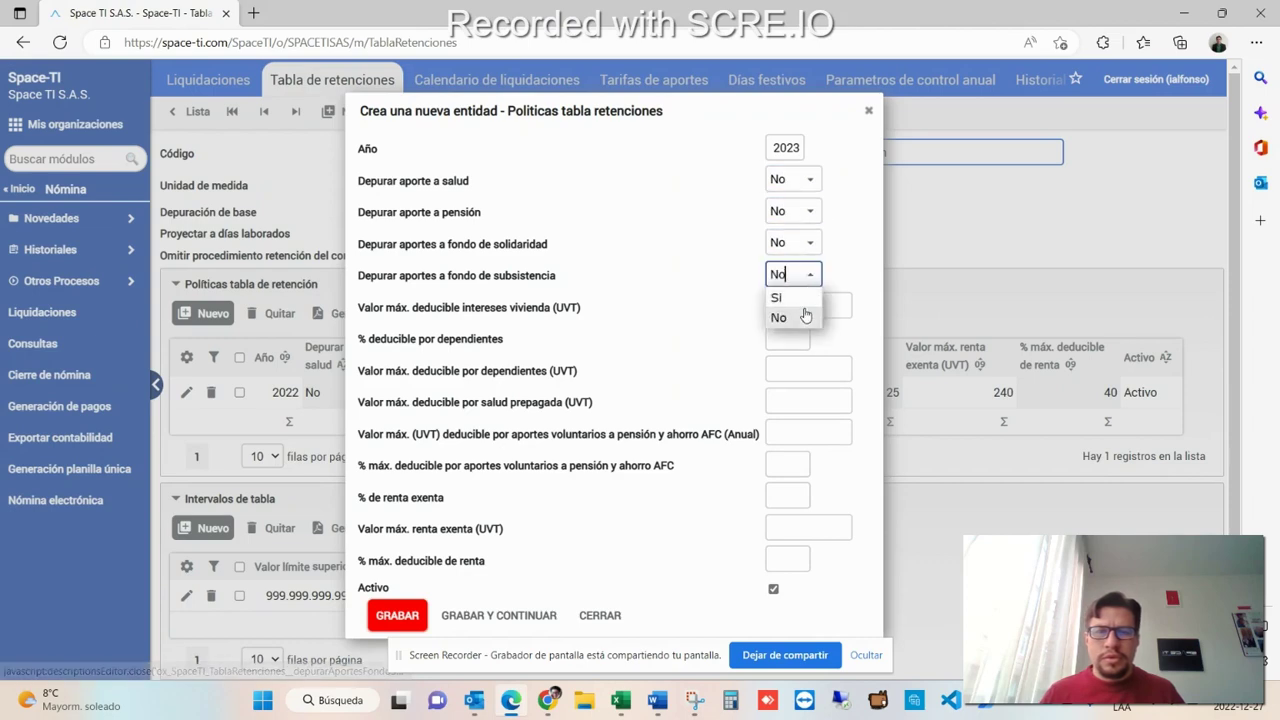
Set Valor máx. deducible intereses vivienda (UVT) and % deducible por dependientes to 0 in the new Indemnización policy.
key("Tab")
type("0")
key("alt+Tab")
key("alt+Tab")
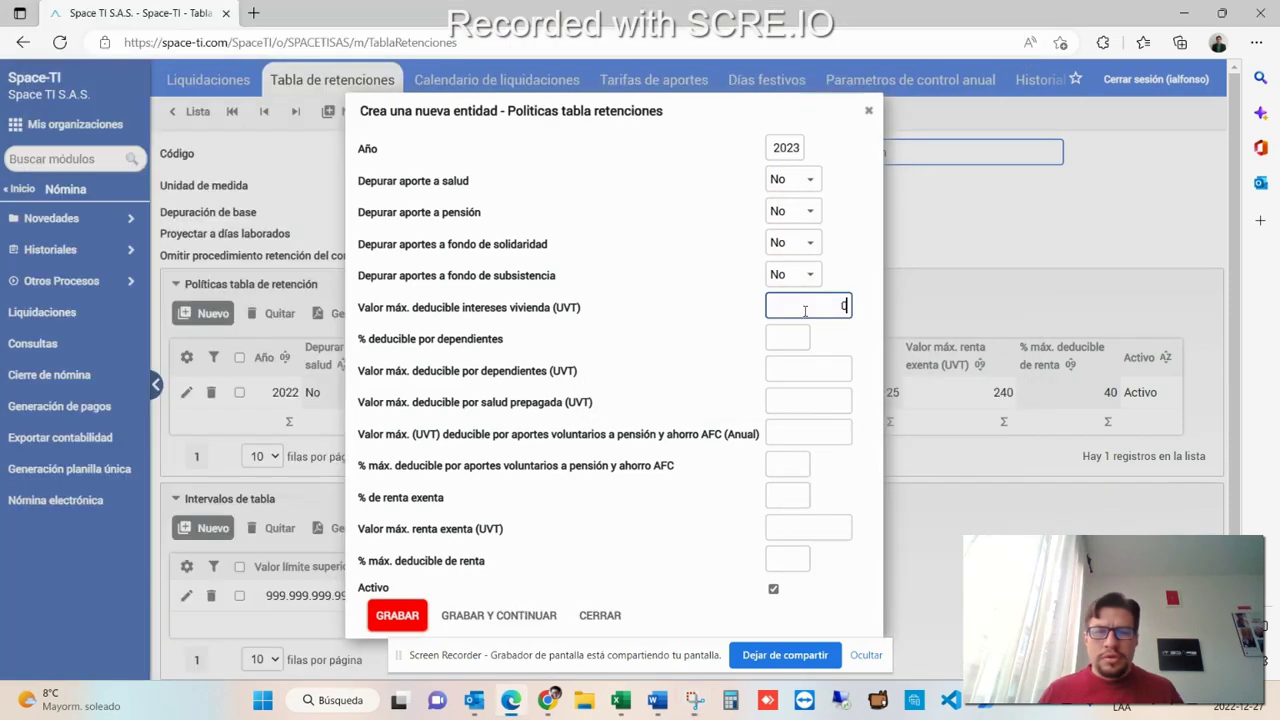
key("Tab")
type("0")
Set the Indemnización policy's UVT maximums for dependientes, salud prepagada and aportes voluntarios/AFC, and the aportes voluntarios/AFC percentage, to 0.
key("Tab")
type("0")
key("alt+Tab")
key("alt+Tab")
type("0")
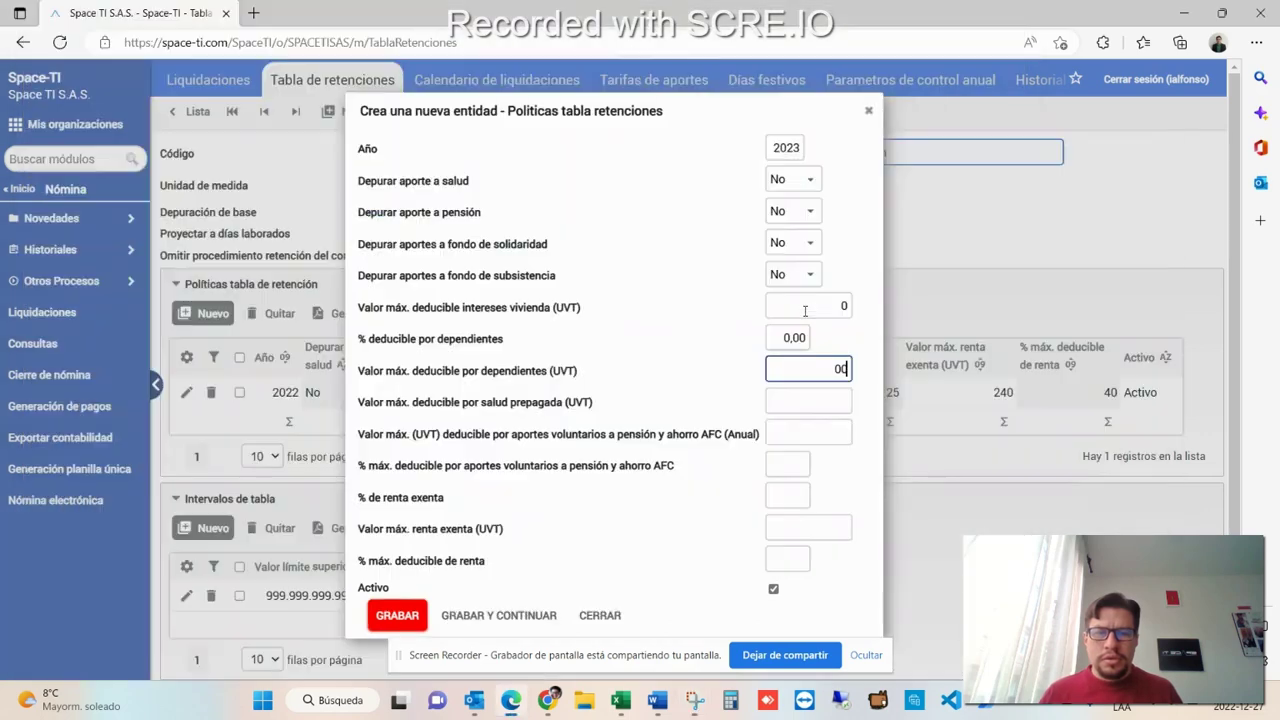
key("alt+Tab")
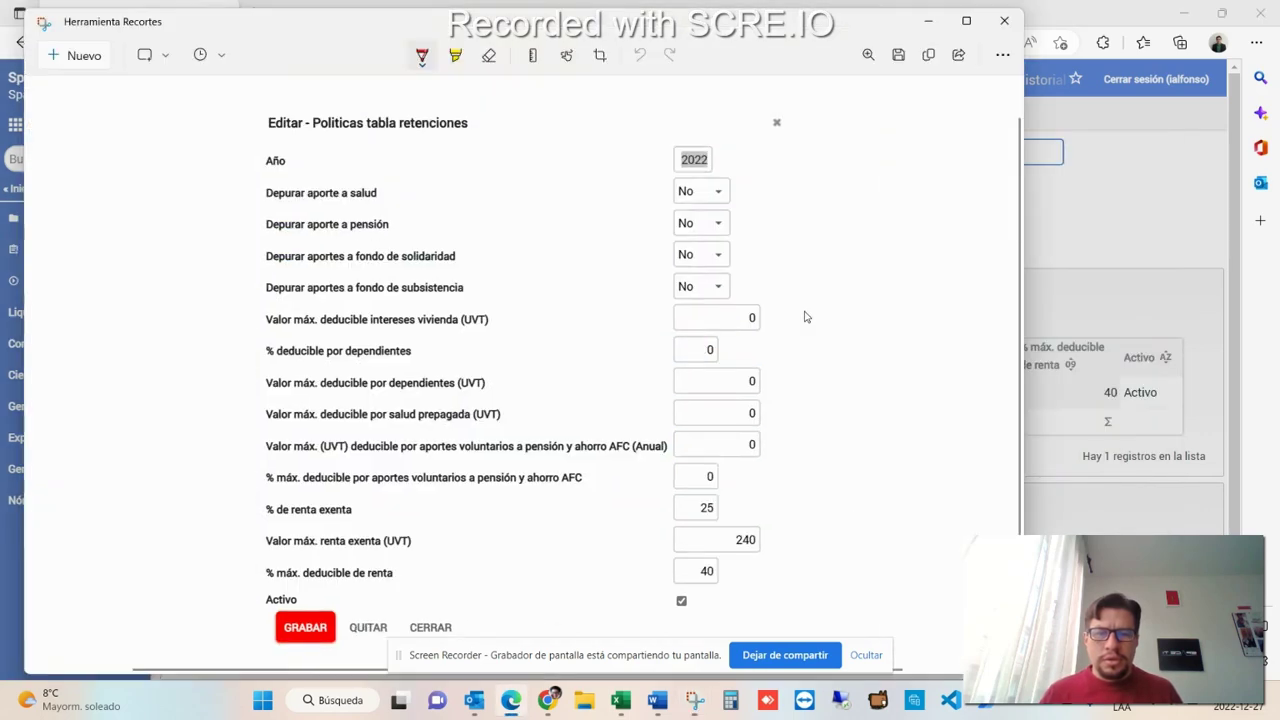
key("alt+Tab")
type("0")
key("Tab")
Set % de renta exenta to 25 and Valor máx. renta exenta (UVT) to 65 in the Indemnización policy.
type("25")
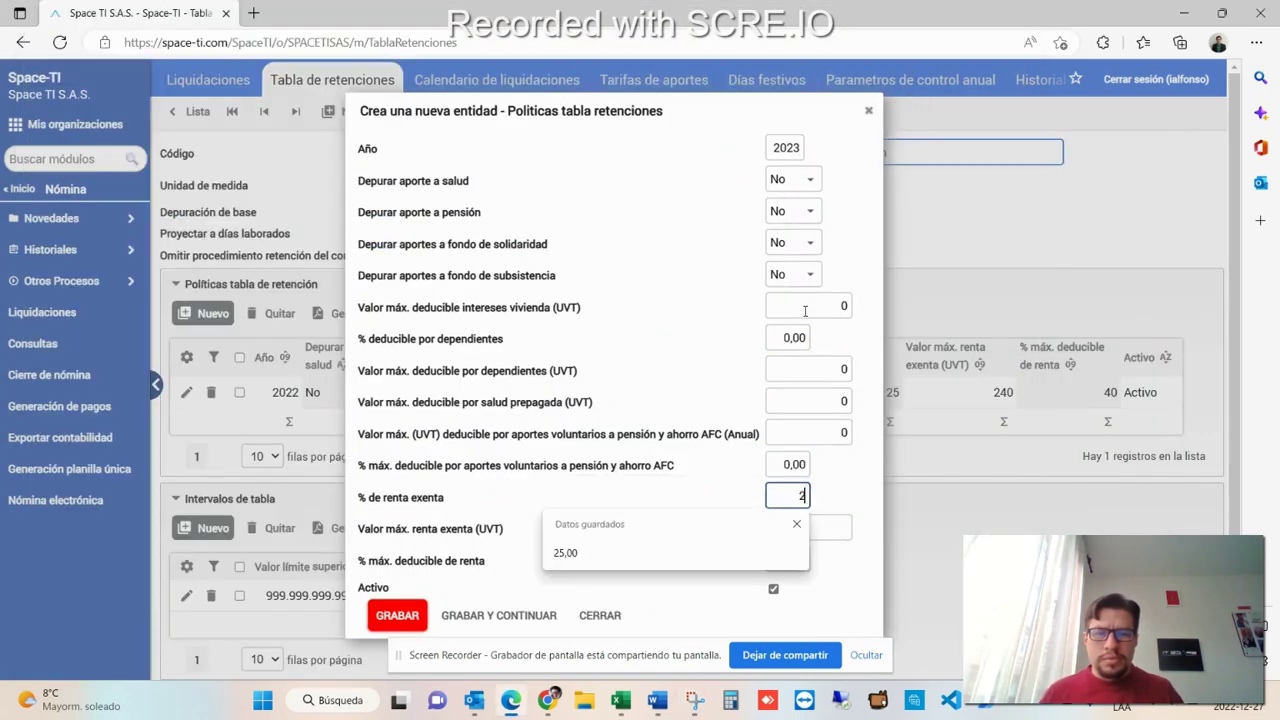
key("Tab")
key("alt+Tab")
key("alt+Tab")
type("5")
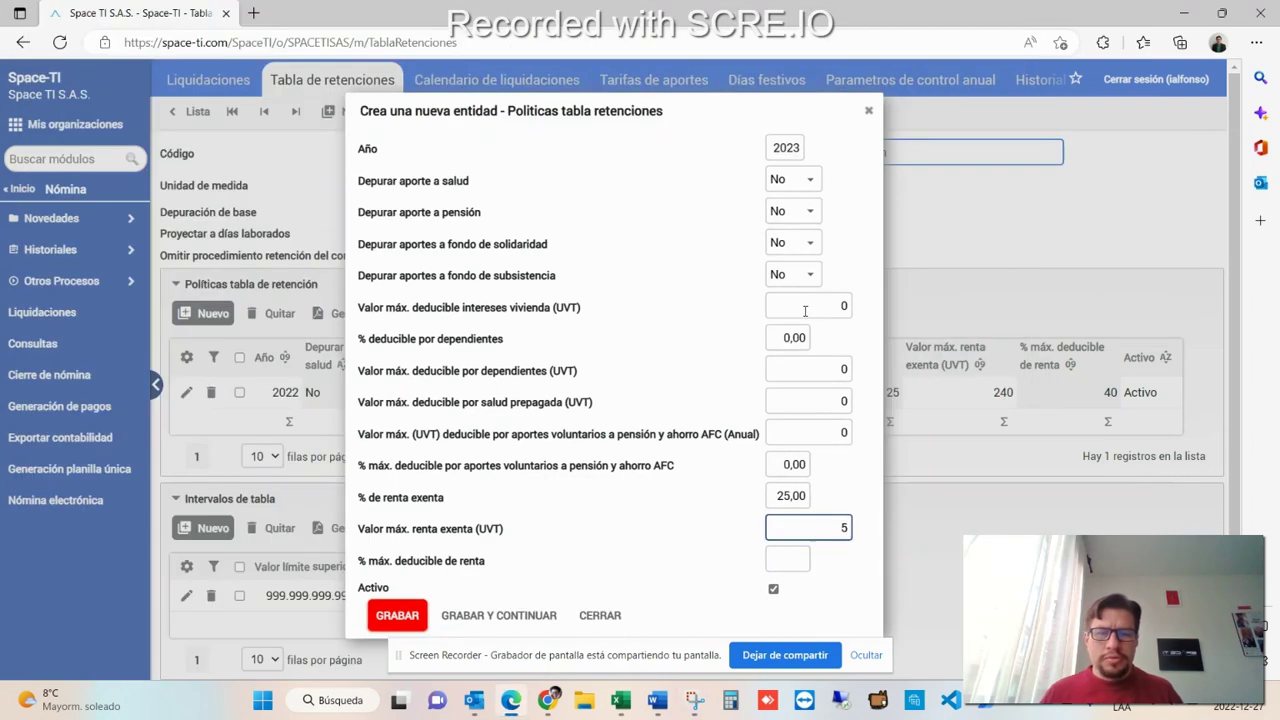
type("240")
key("Tab")
Set % máx. deducible de renta to 40 and save both the 2023 policy and the Retención Indemnización table.
key("alt+Tab")
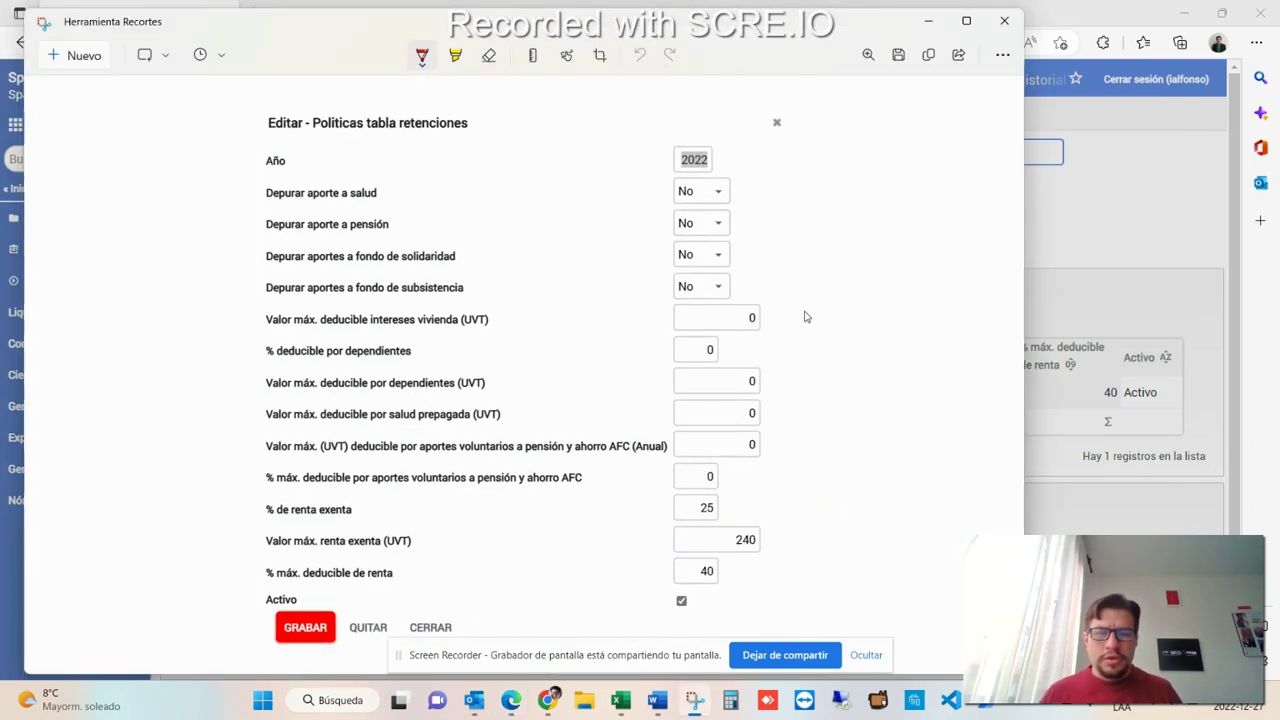
key("alt+Tab")
type("40")
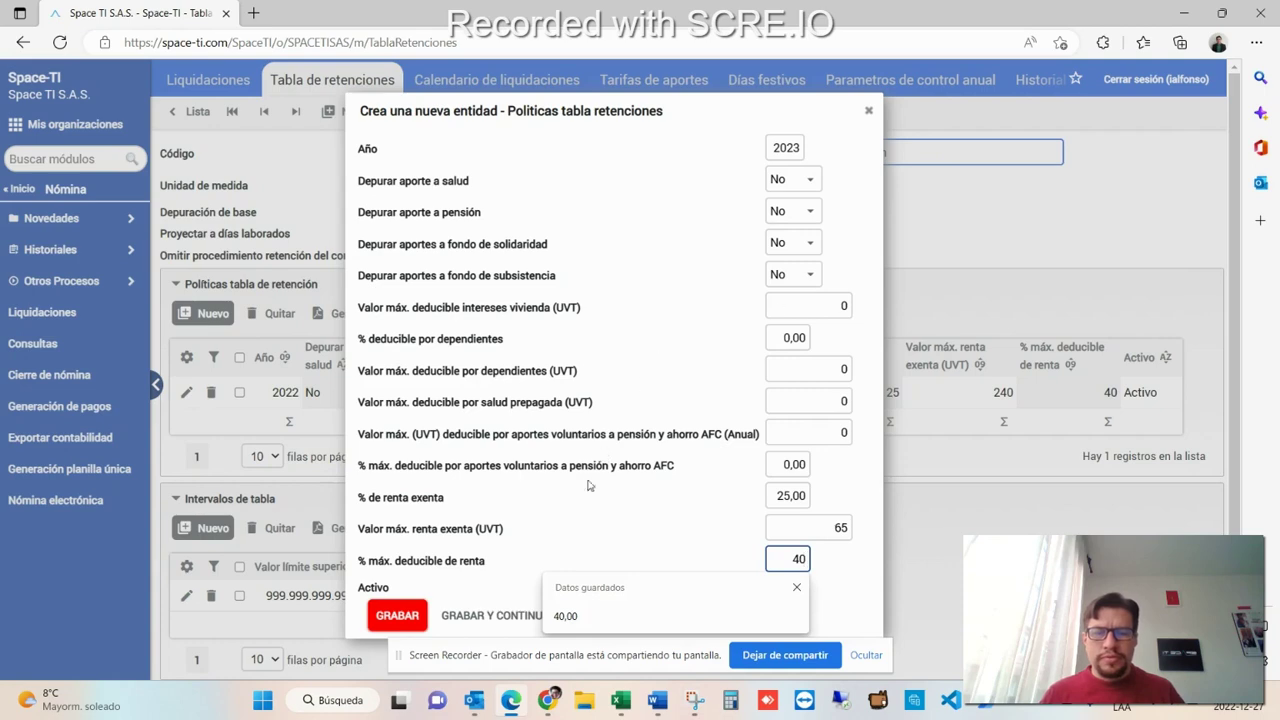
left_click(397, 615)
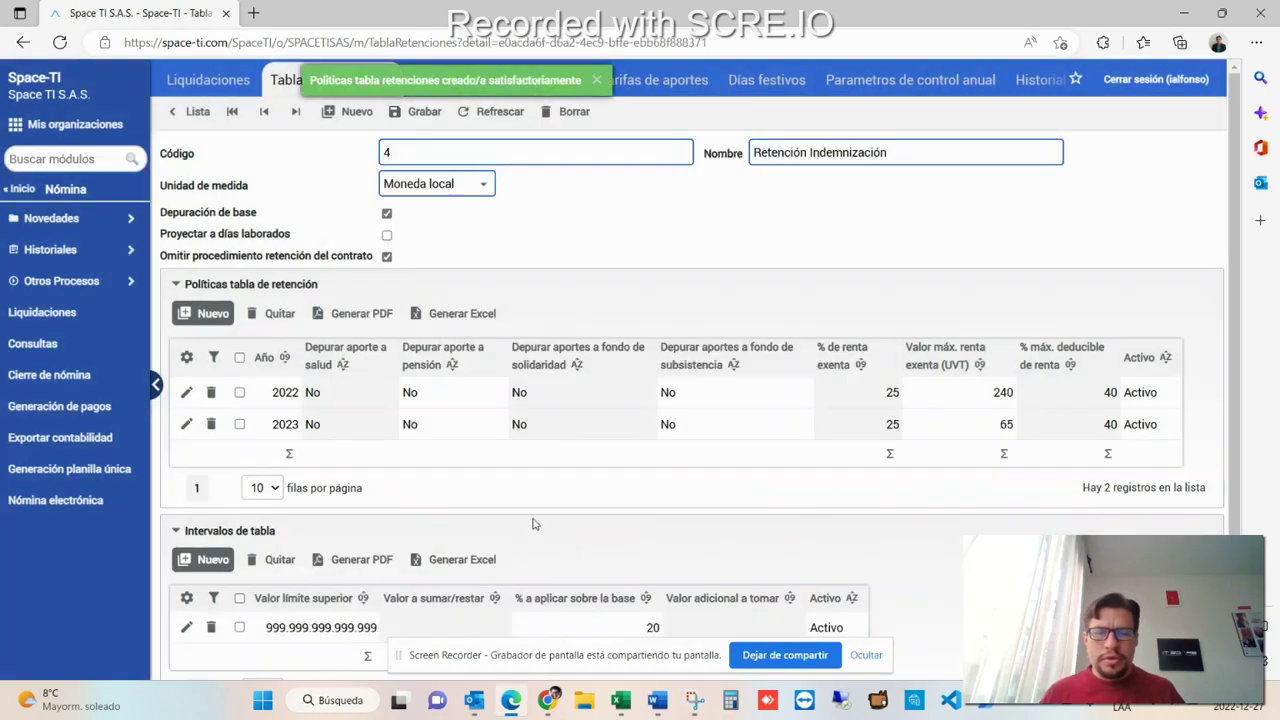
scroll(555, 491, "down", 2)
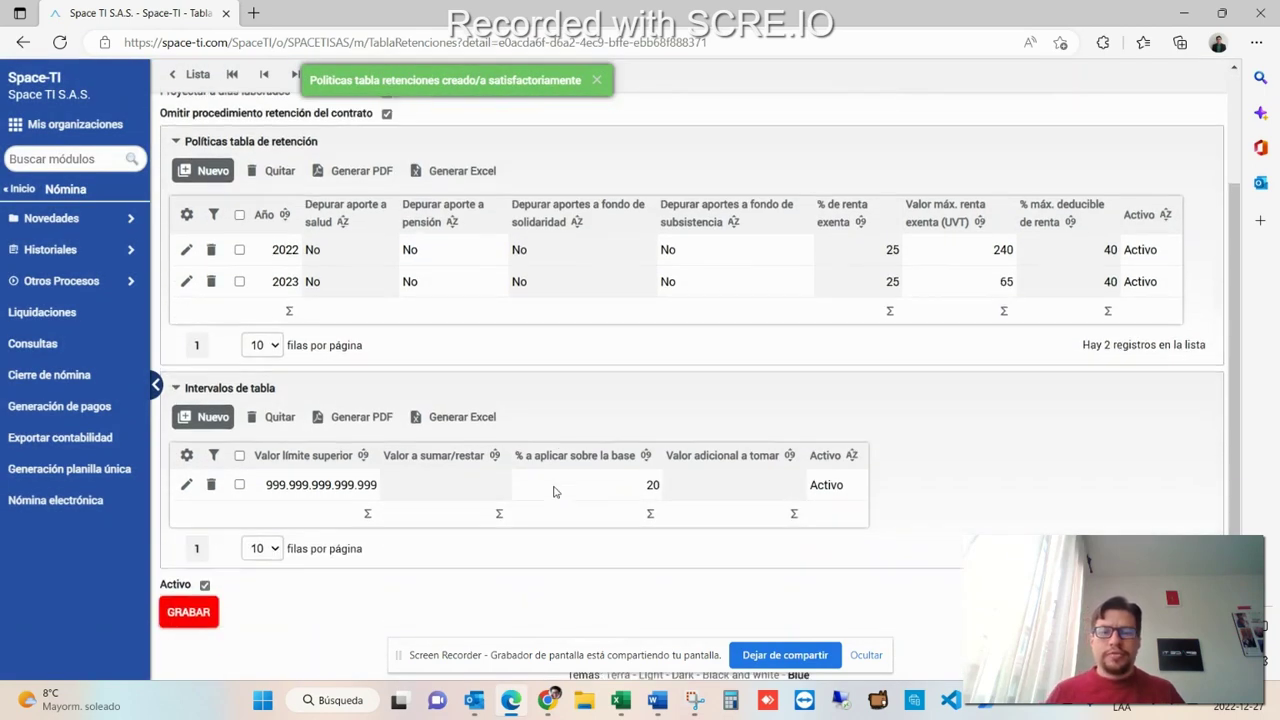
left_click(190, 612)
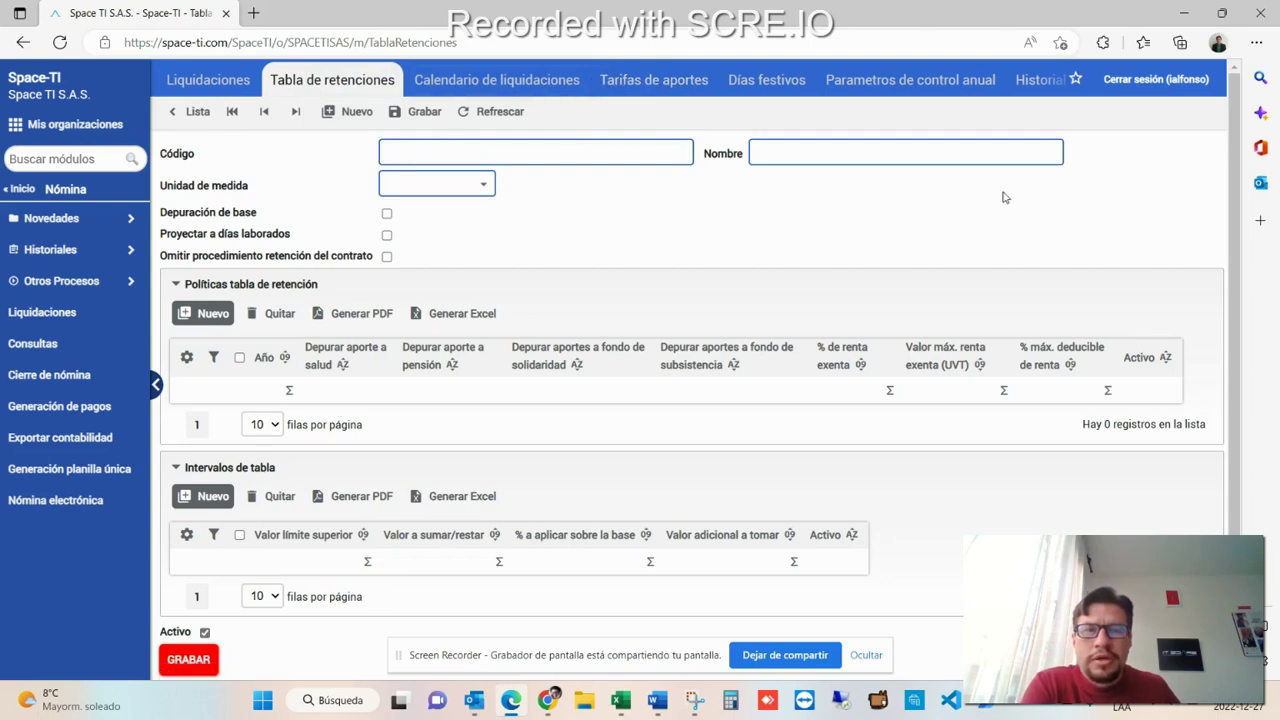
Review the Parametros de control anual, Días festivos, Tarifas de aportes, Calendario de liquidaciones and Tabla de retenciones modules.
left_click(877, 85)
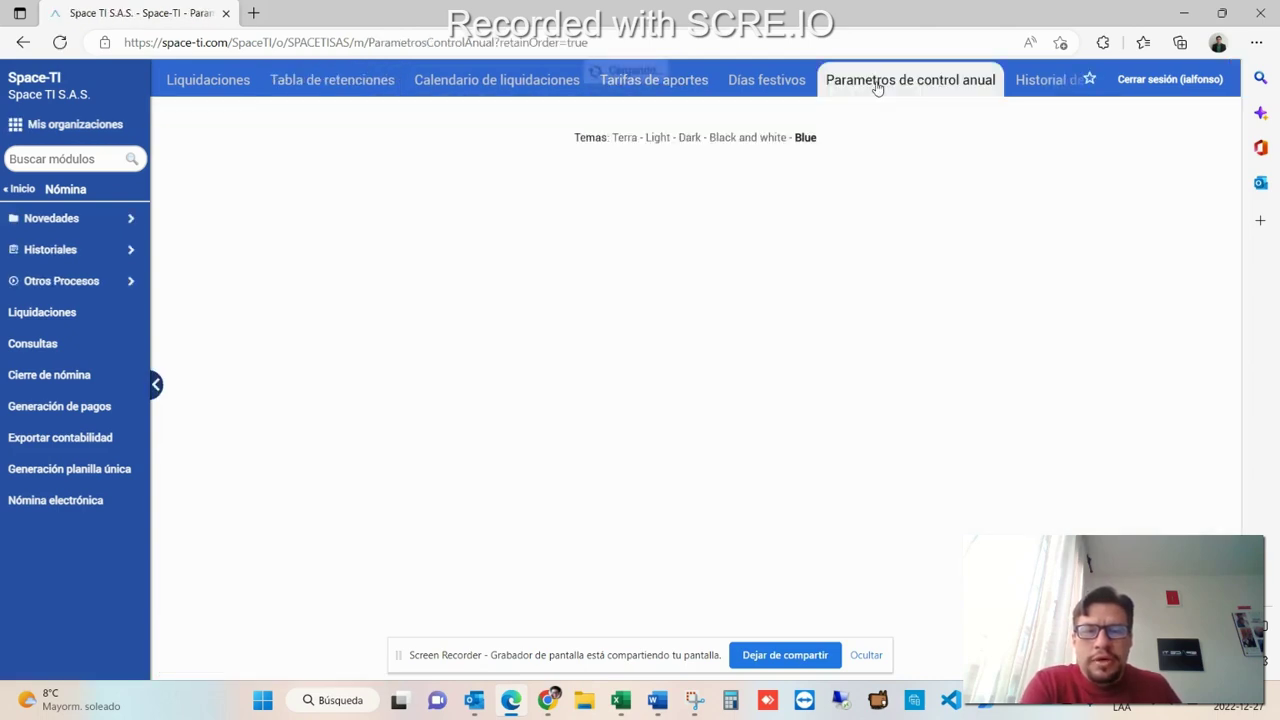
left_click(755, 88)
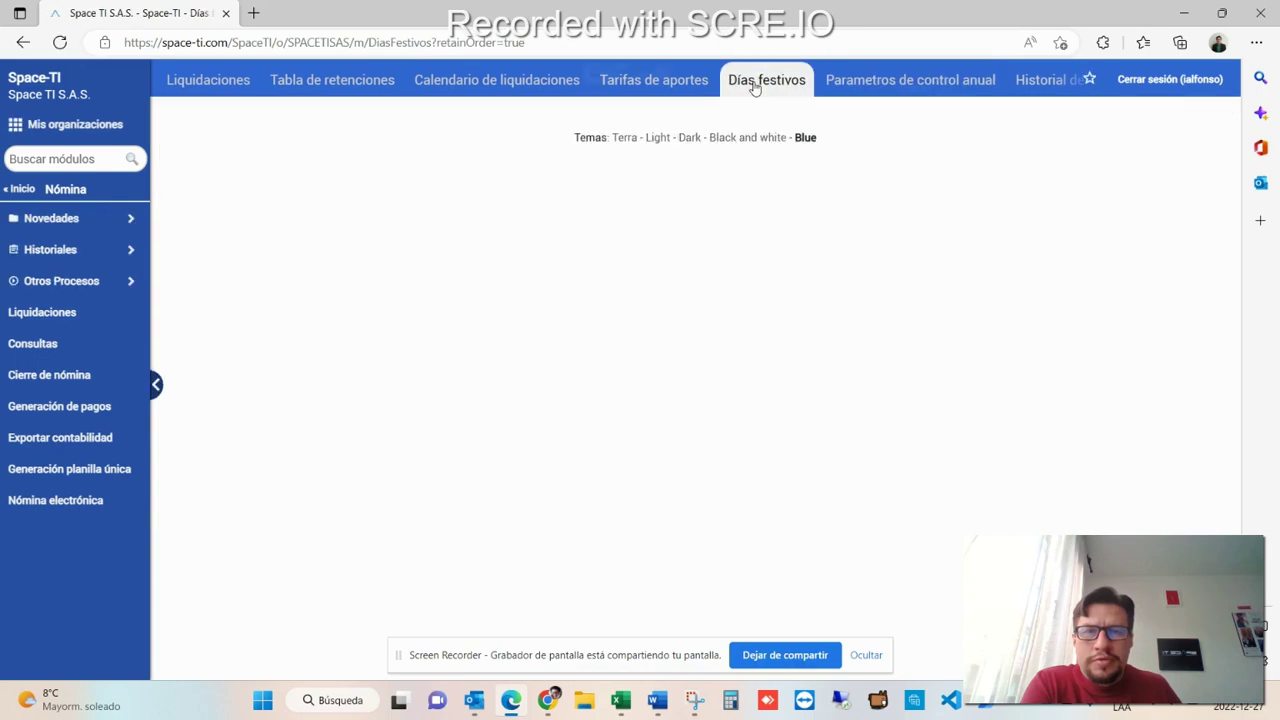
left_click(645, 88)
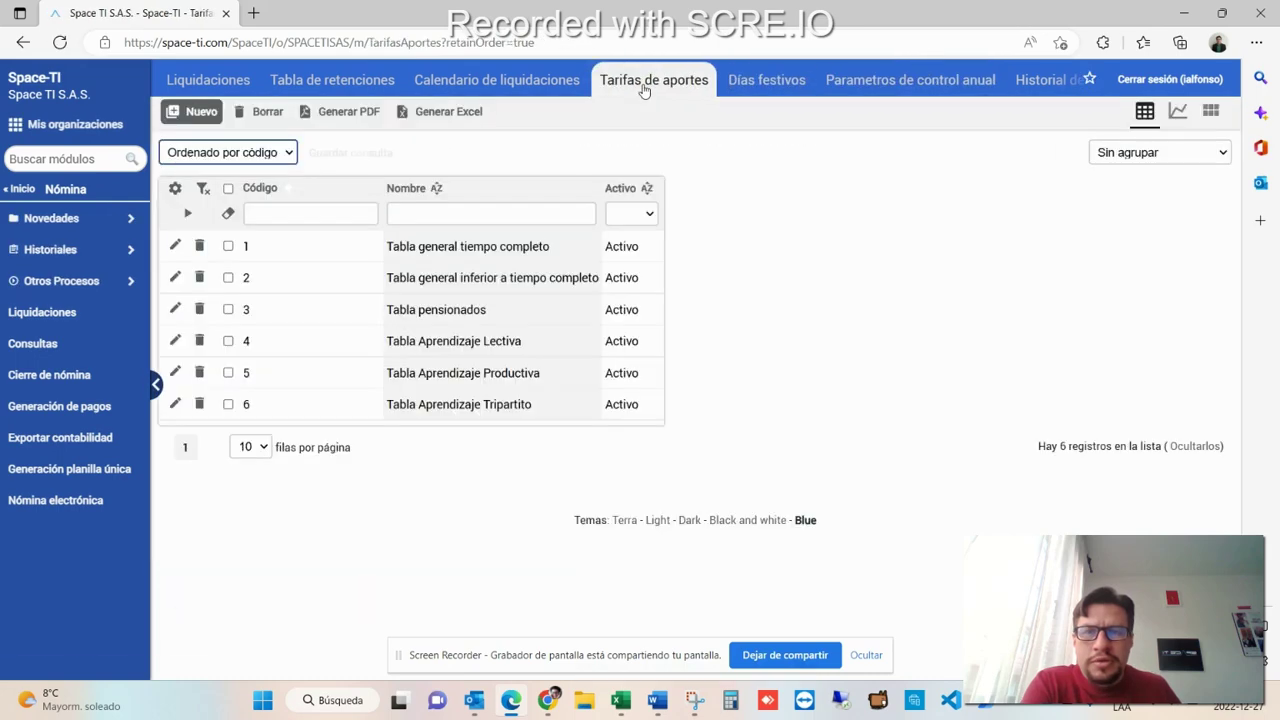
left_click(500, 80)
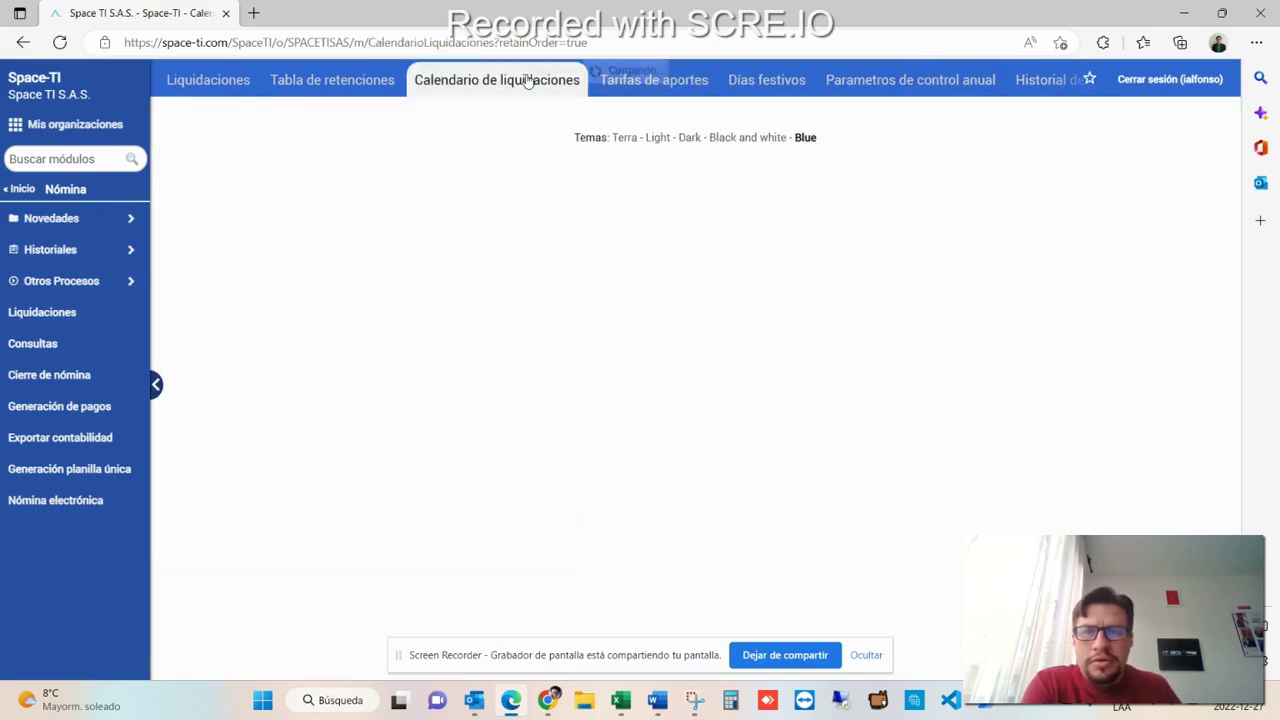
left_click(343, 86)
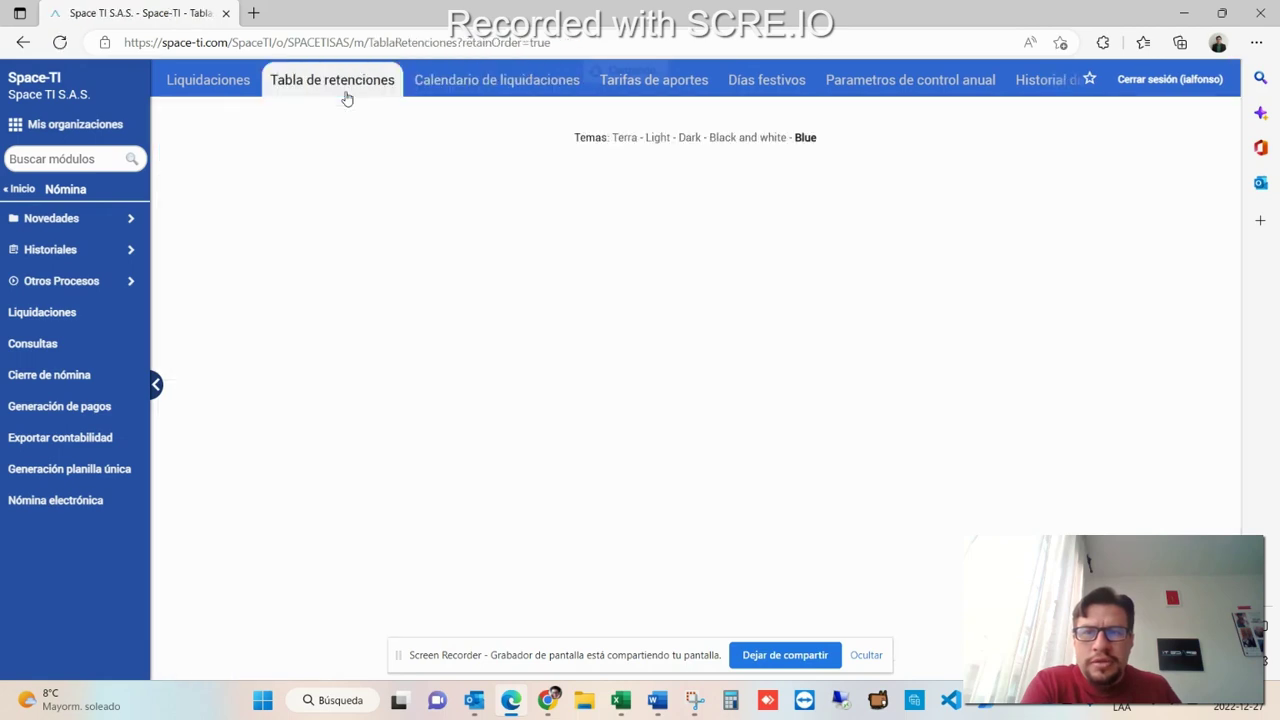